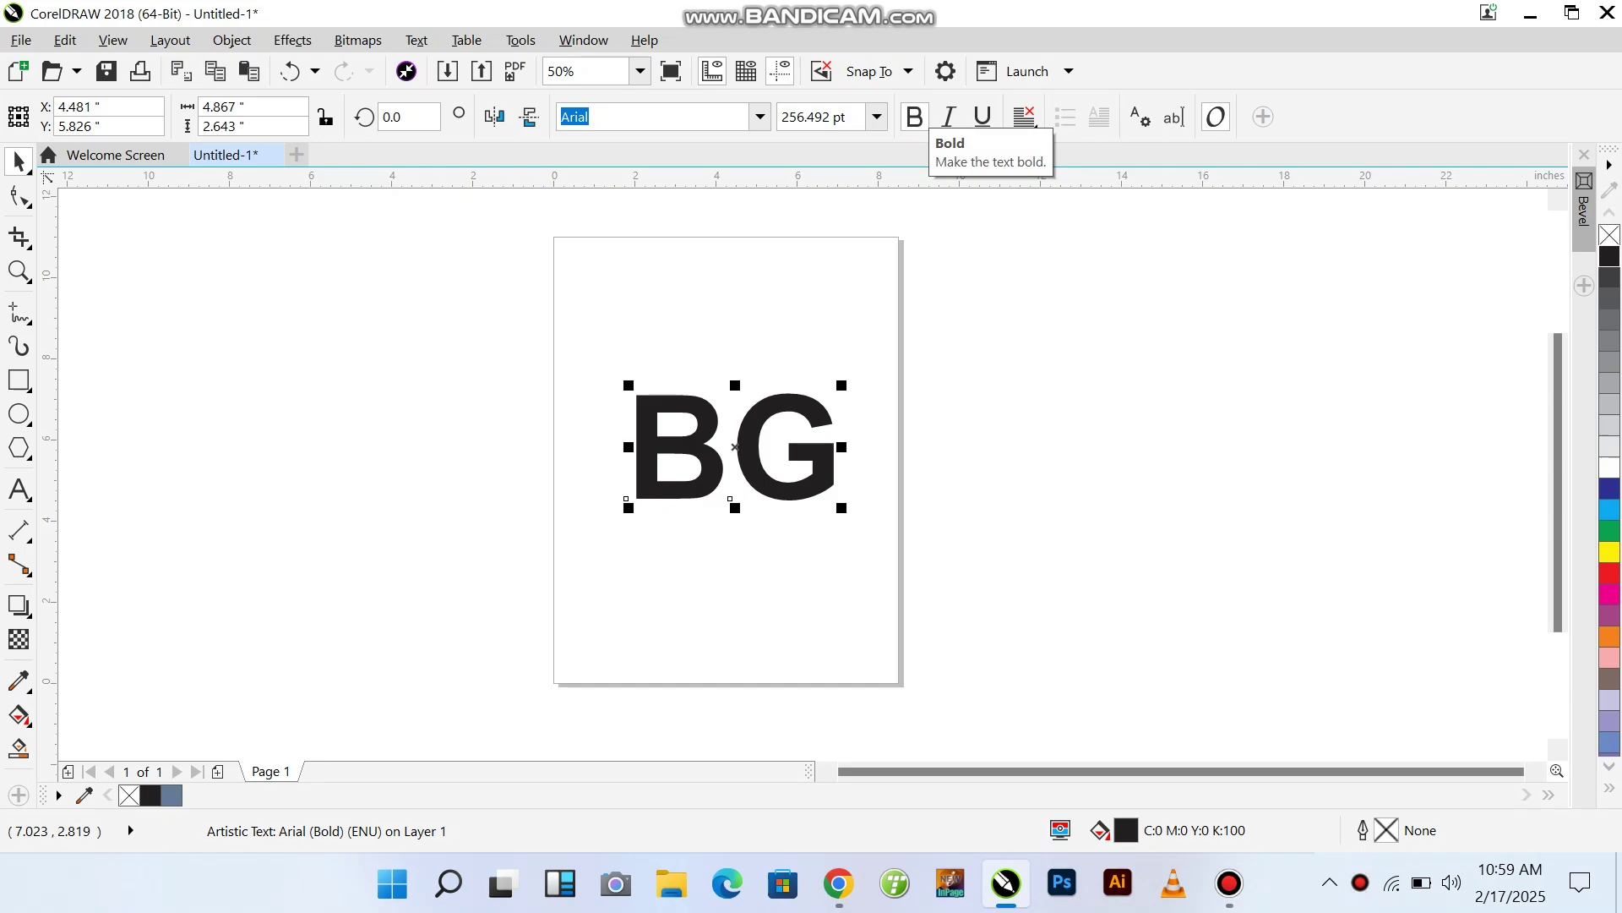
Step: Move the letter G to the left so that it partly overlaps the letter B
key(Tab)
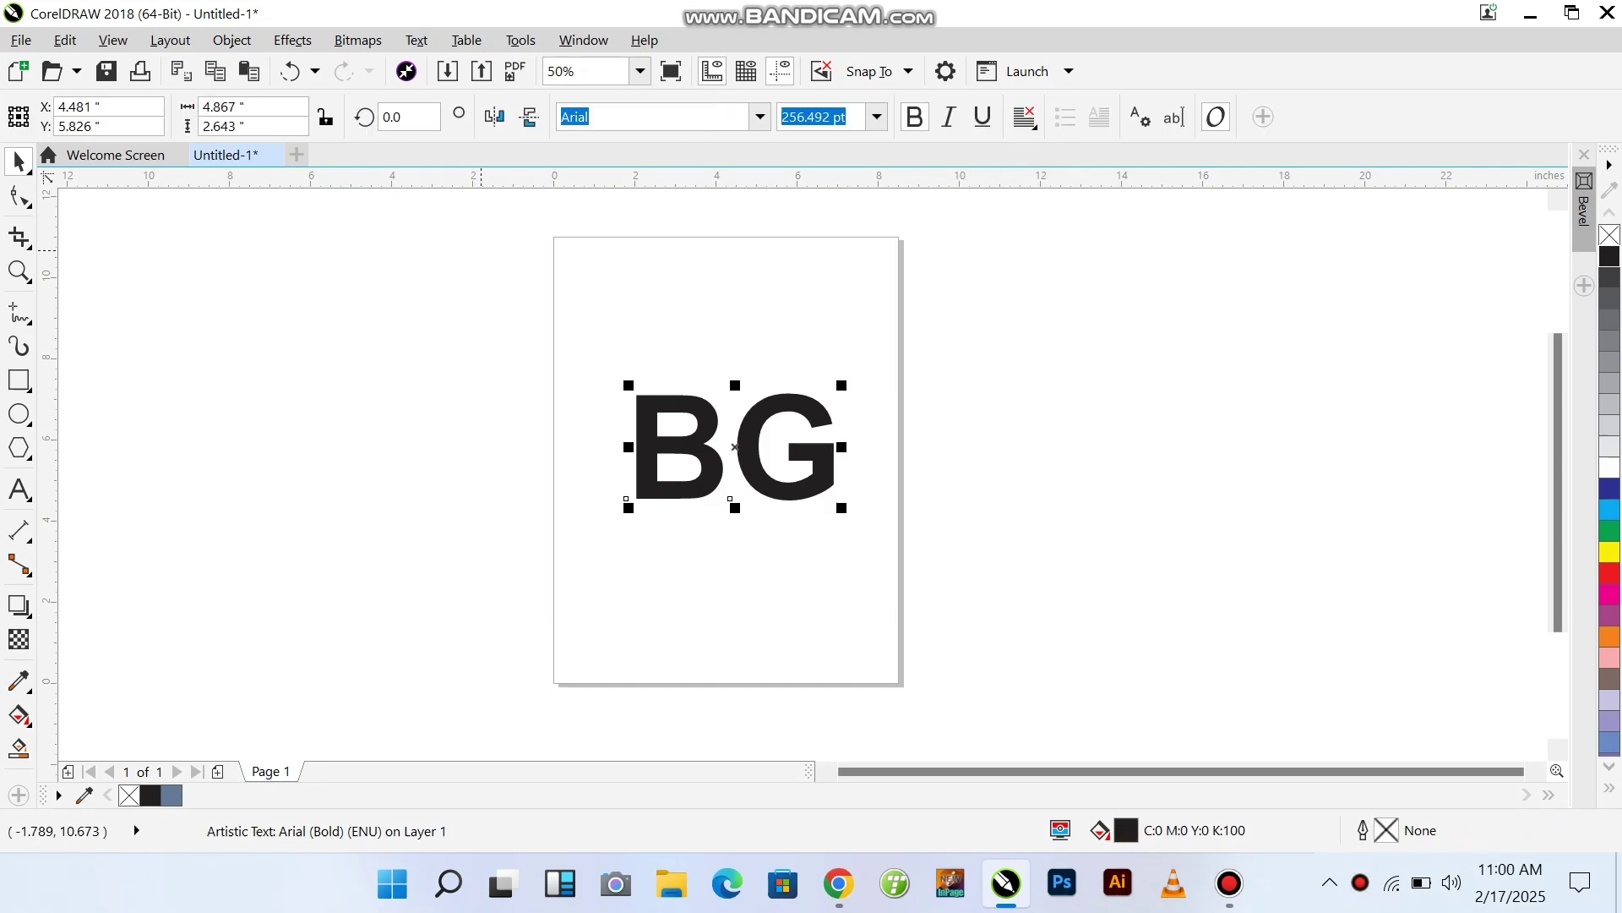
click(422, 491)
scroll(667, 459, up, 1)
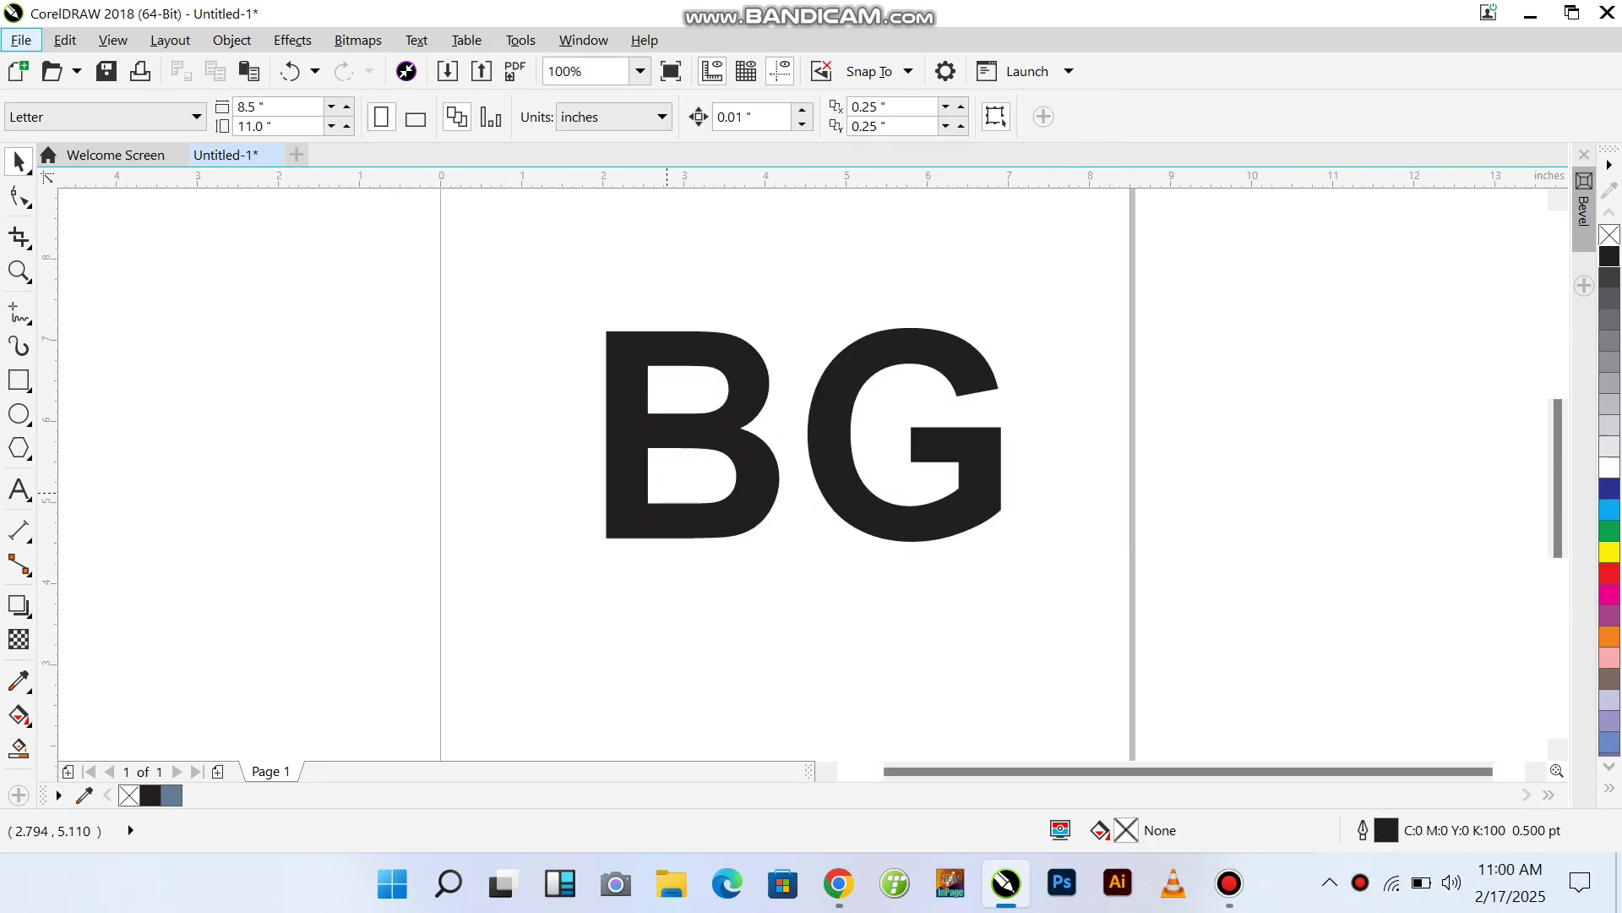
drag(855, 482, 751, 528)
Step: Give both overlapping letters a black hairline outline and remove their fill
drag(438, 322, 980, 656)
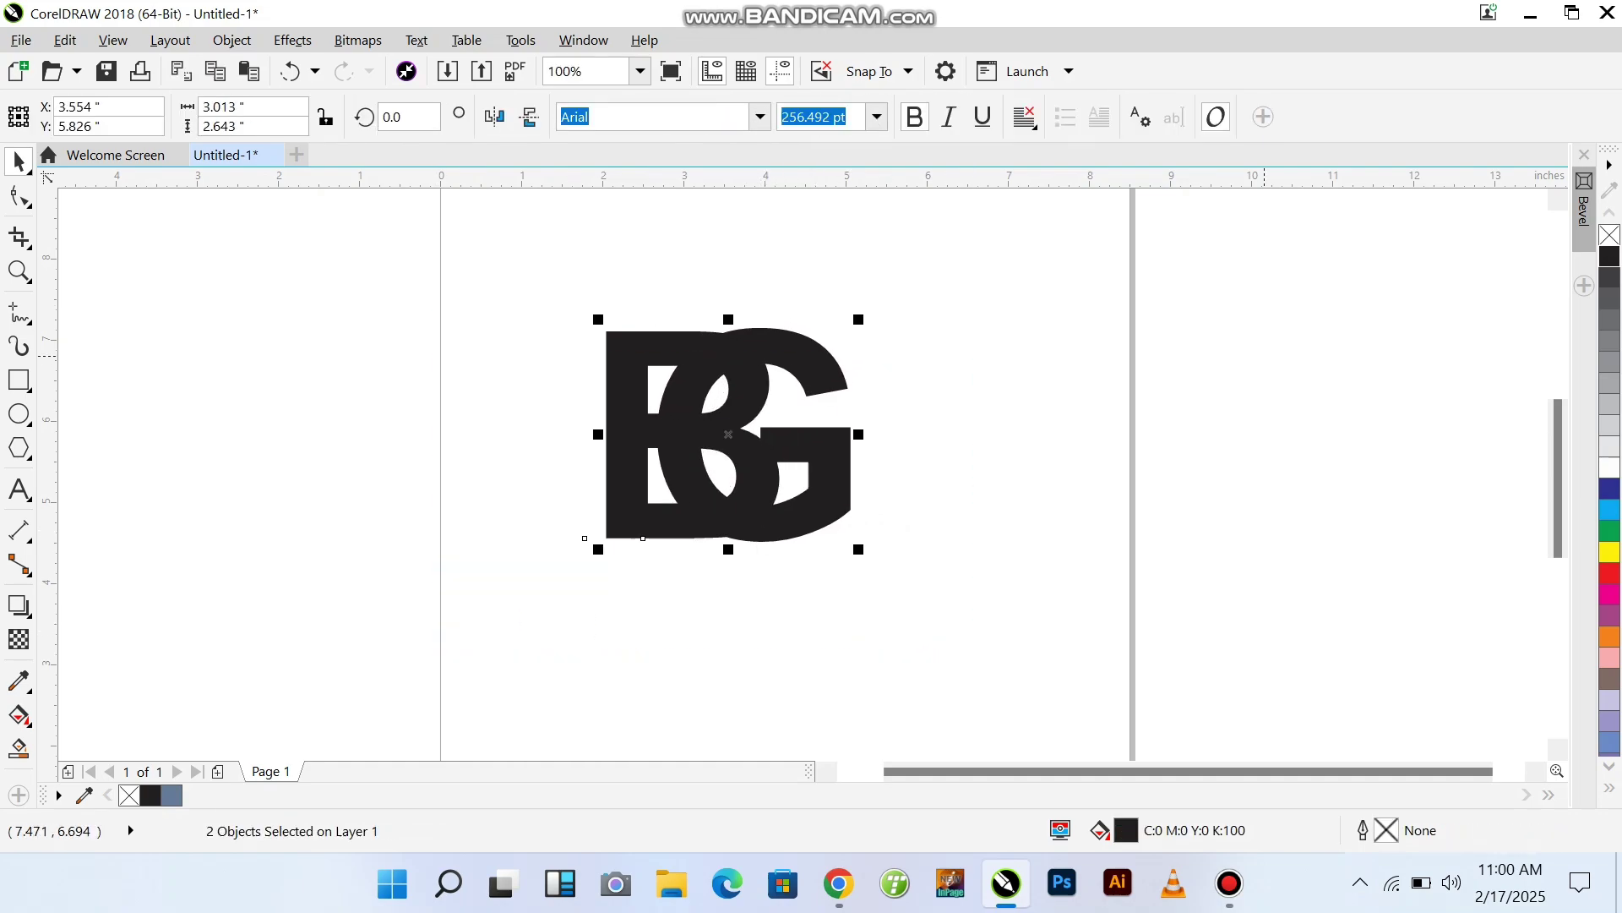
right_click(1610, 256)
click(1610, 234)
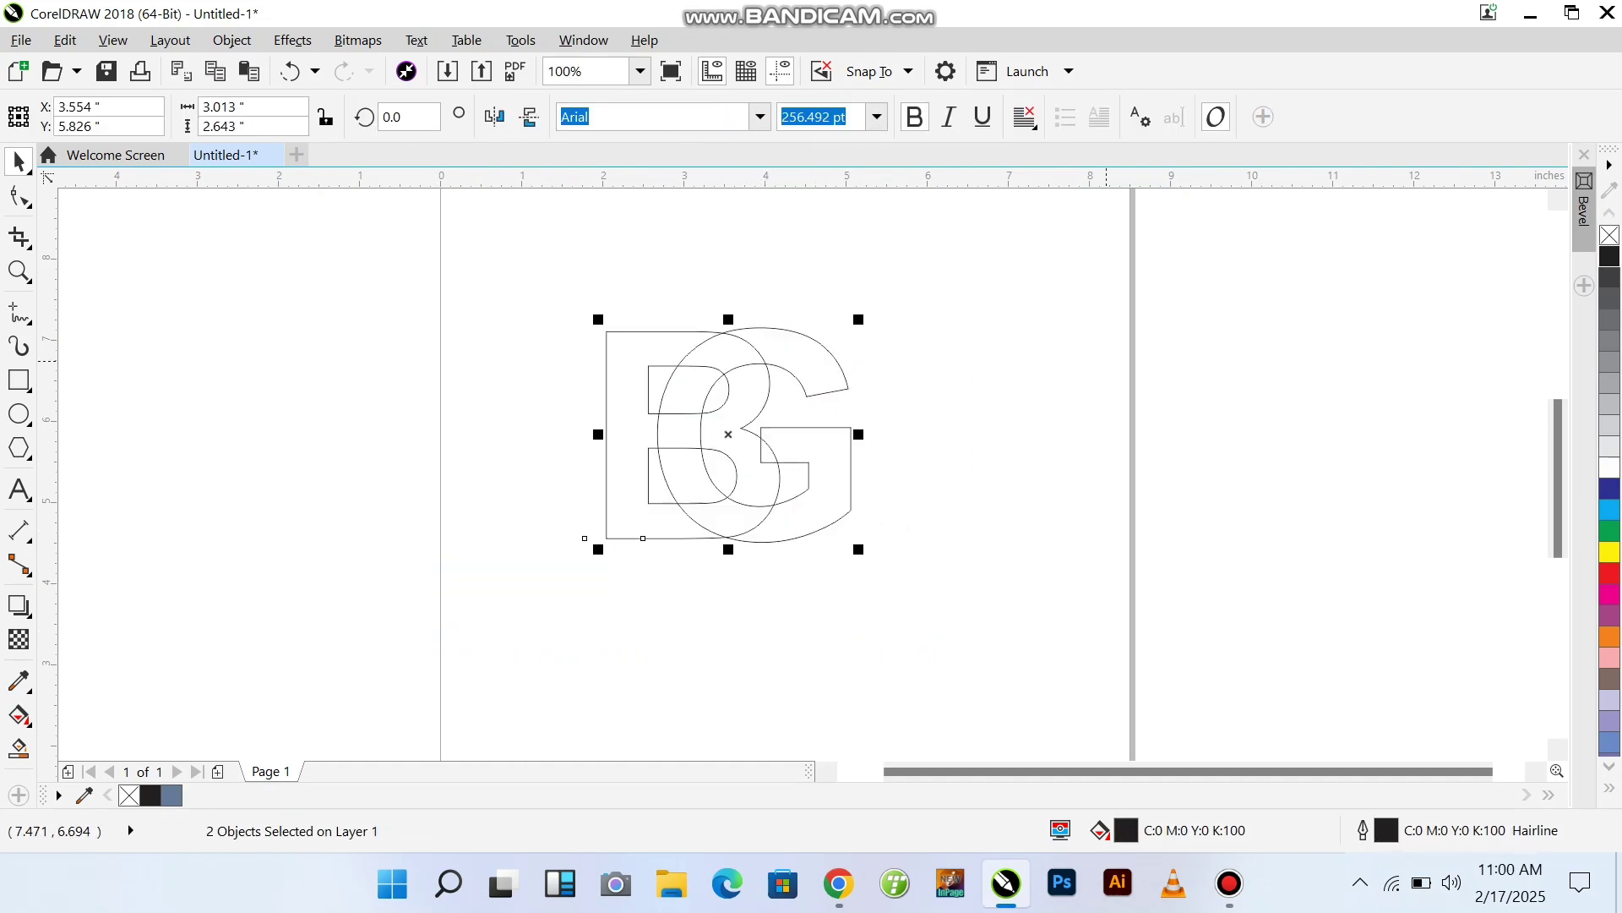
drag(504, 287, 1048, 658)
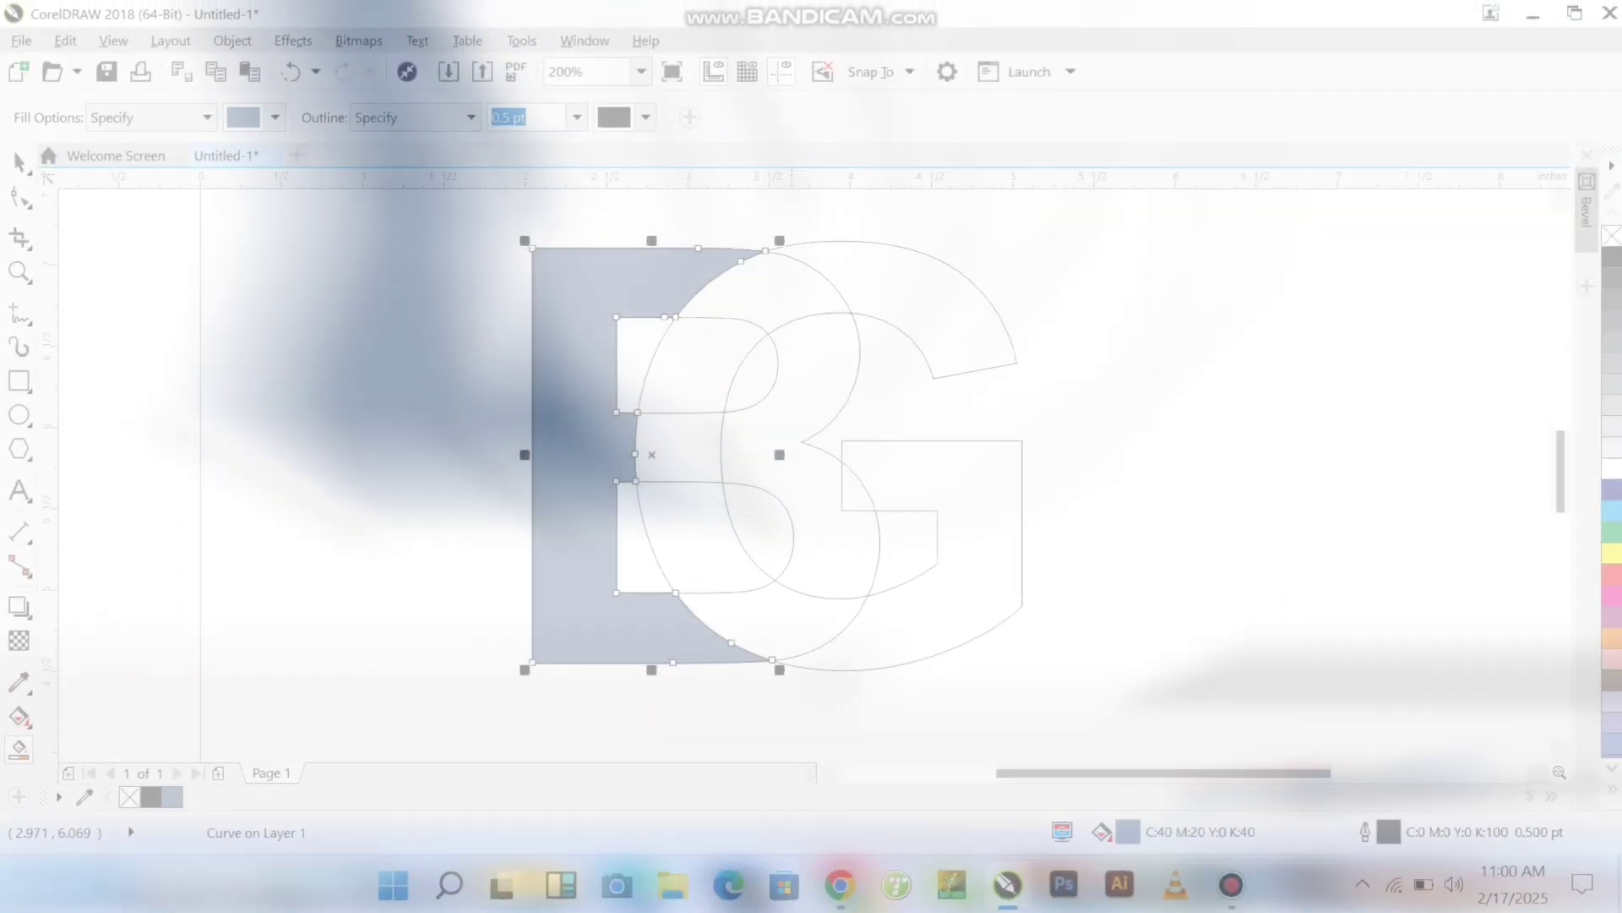
Step: Smart-fill the B's upper overlap, its right-hand body and the G section inside the upper counter with blue-grey
click(791, 286)
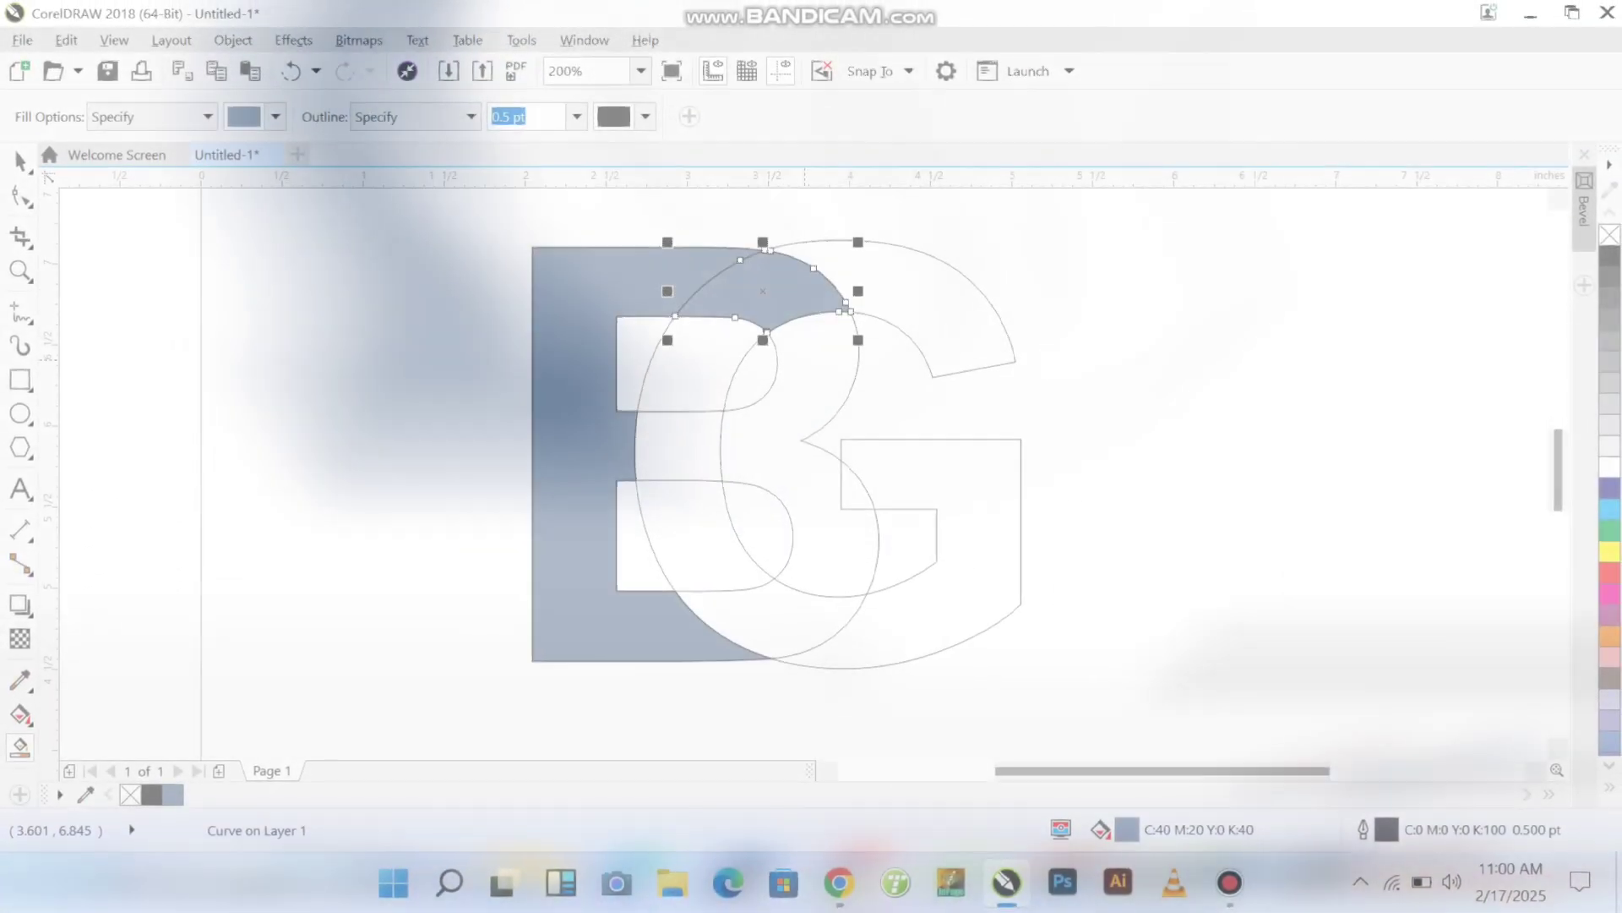
click(802, 427)
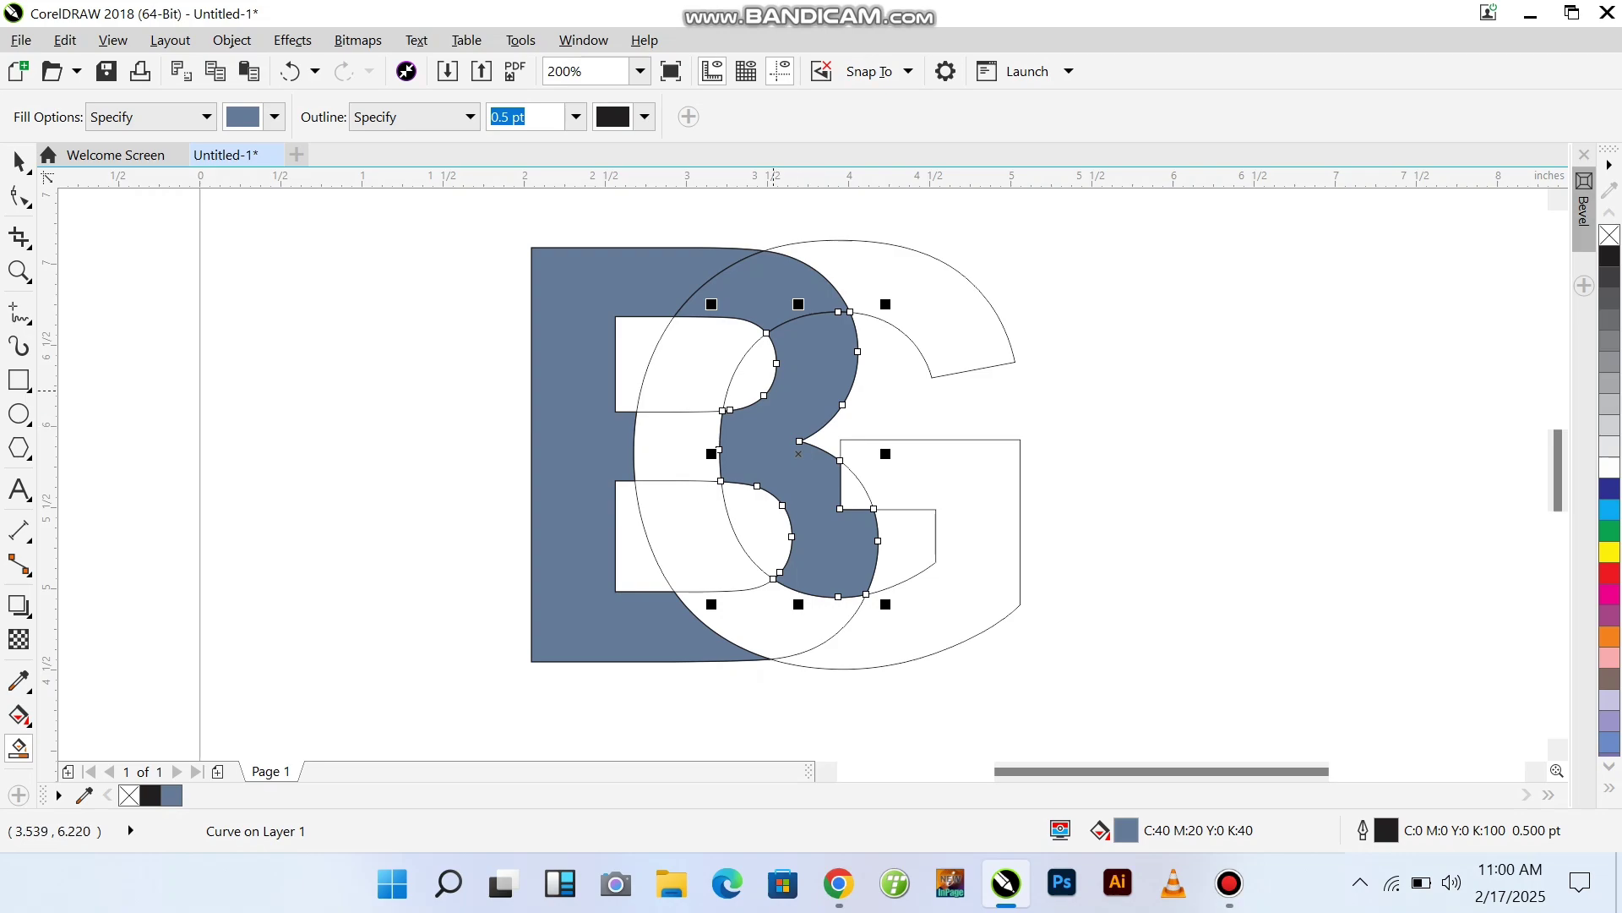
click(681, 370)
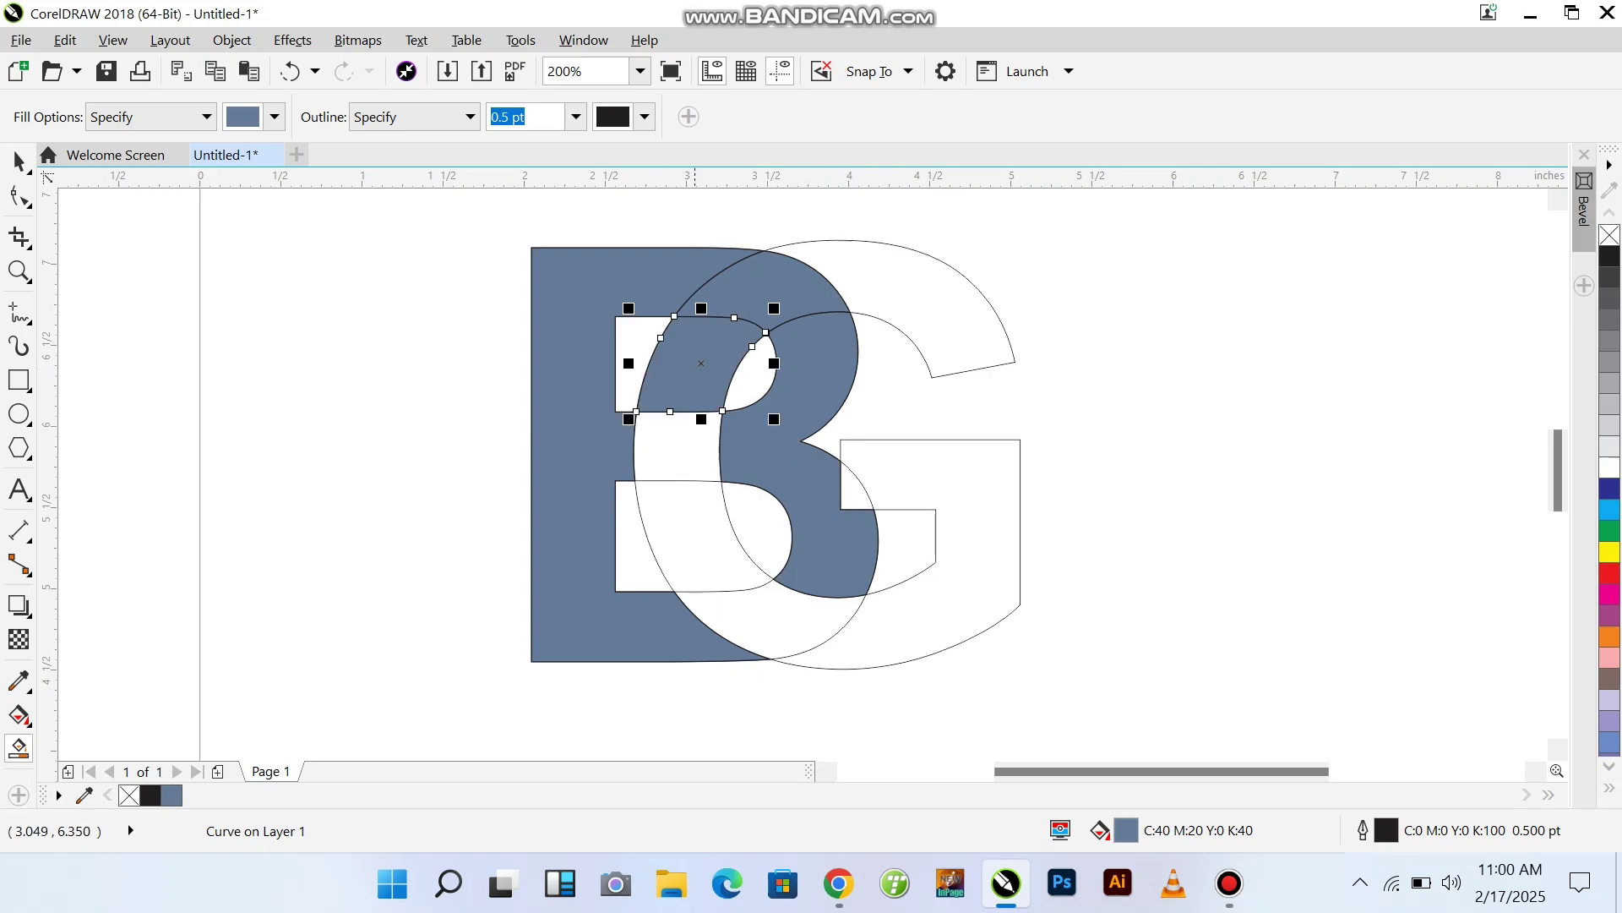
Step: Smart-fill the remaining B areas, its lower curve and the small overlap with the G's crossbar, in blue-grey
click(18, 162)
click(161, 318)
click(18, 748)
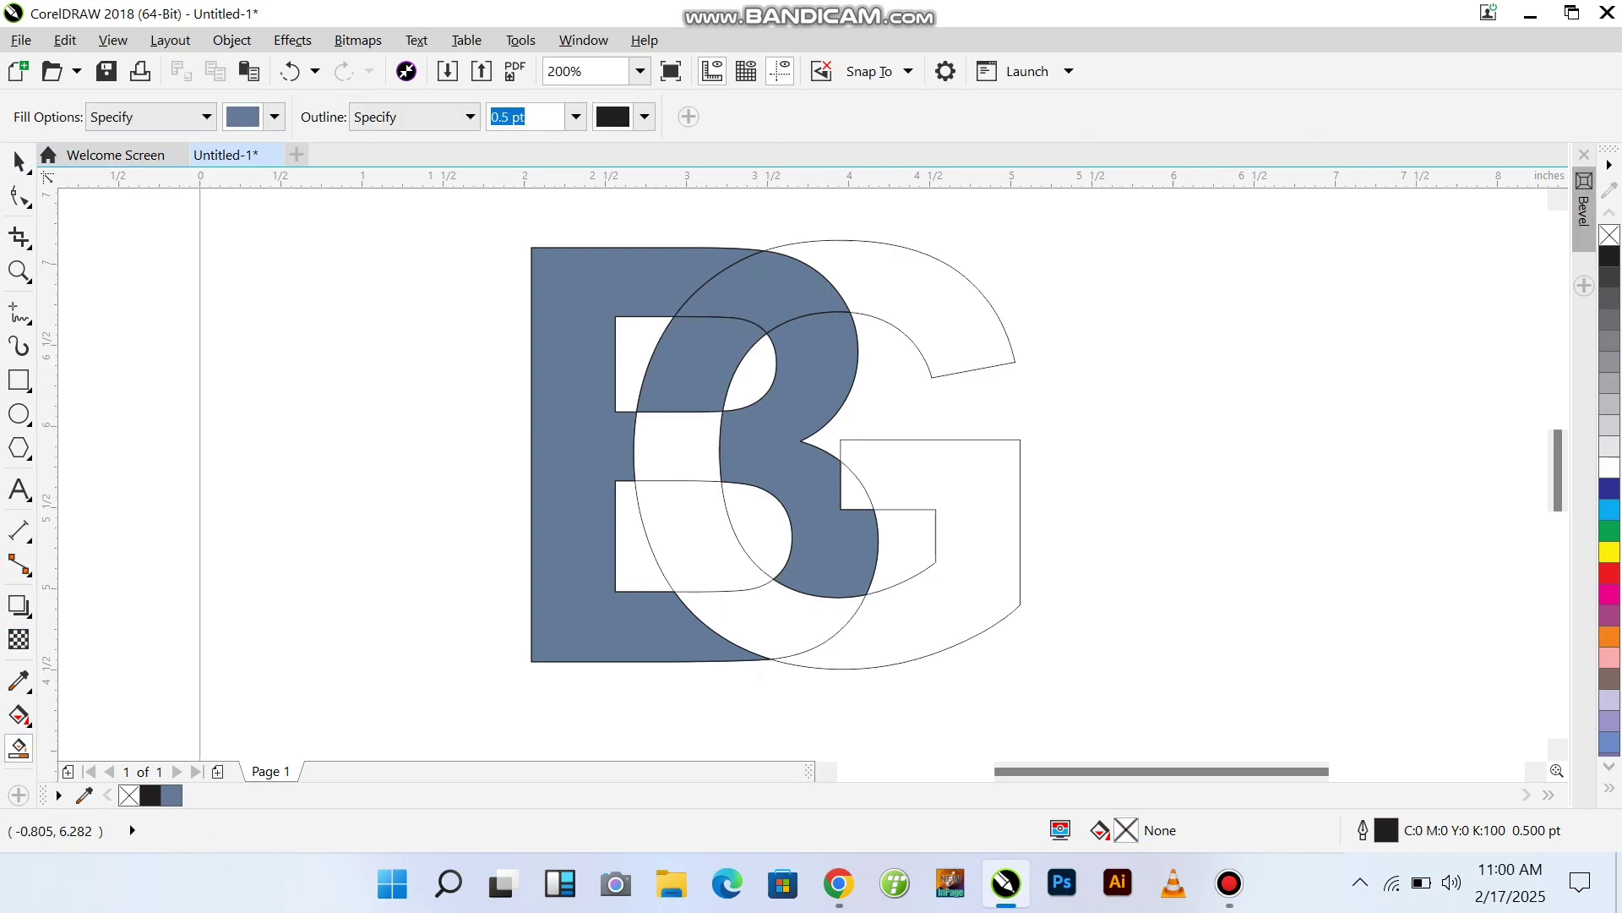
click(790, 632)
click(849, 493)
Step: Select the four blue-grey pieces of the B and weld them into one shape
click(18, 161)
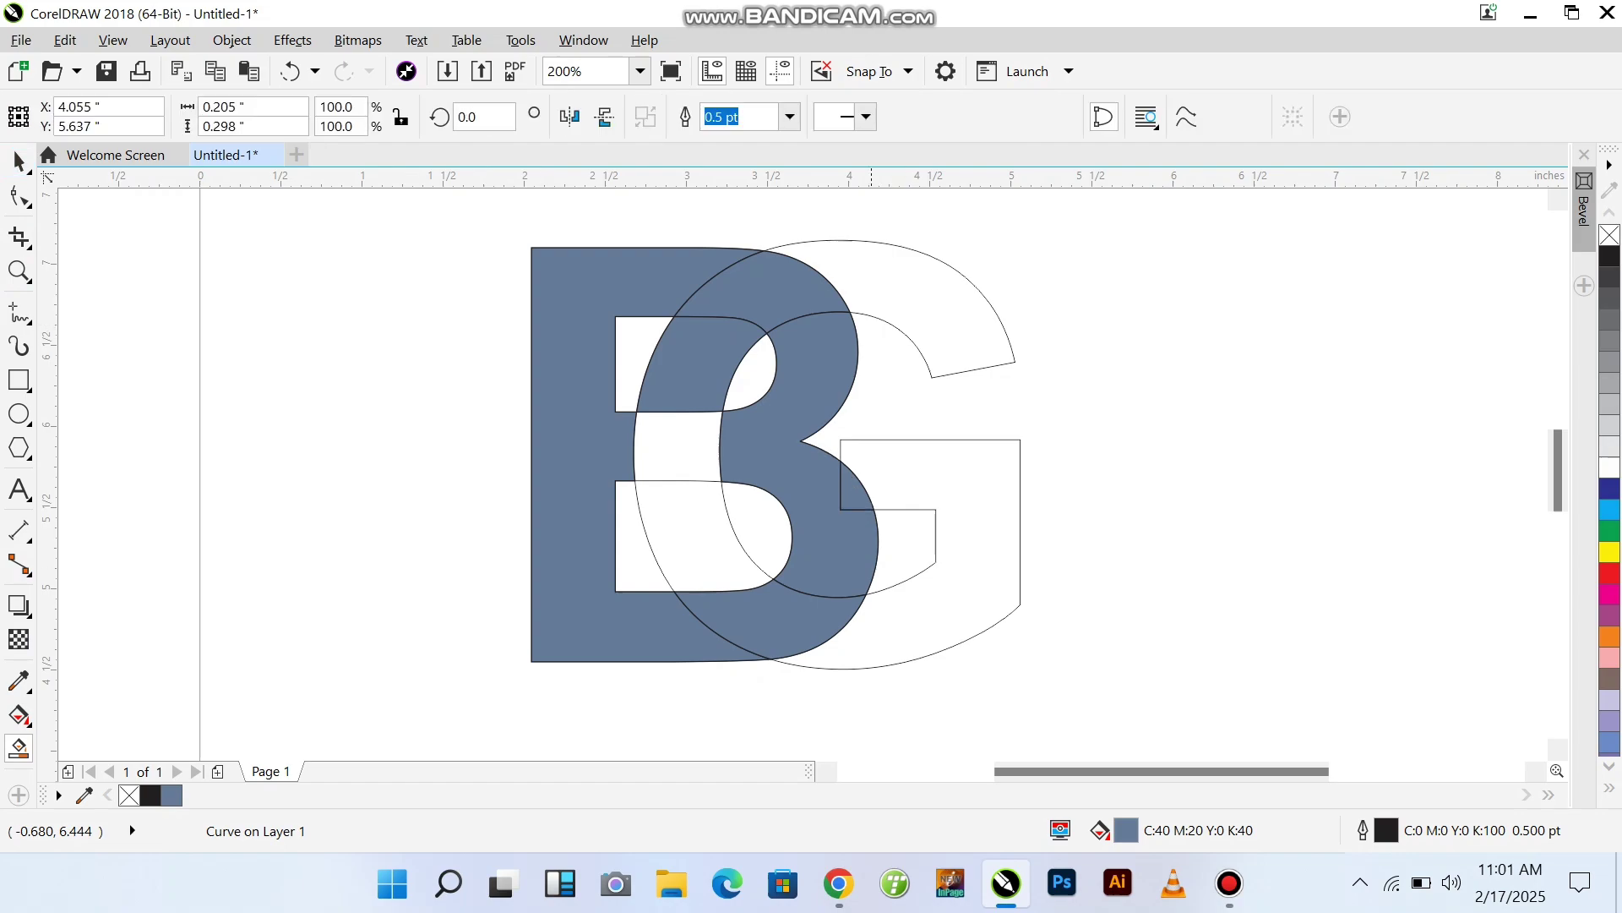
click(161, 318)
click(854, 493)
shift+click(840, 548)
shift+click(616, 627)
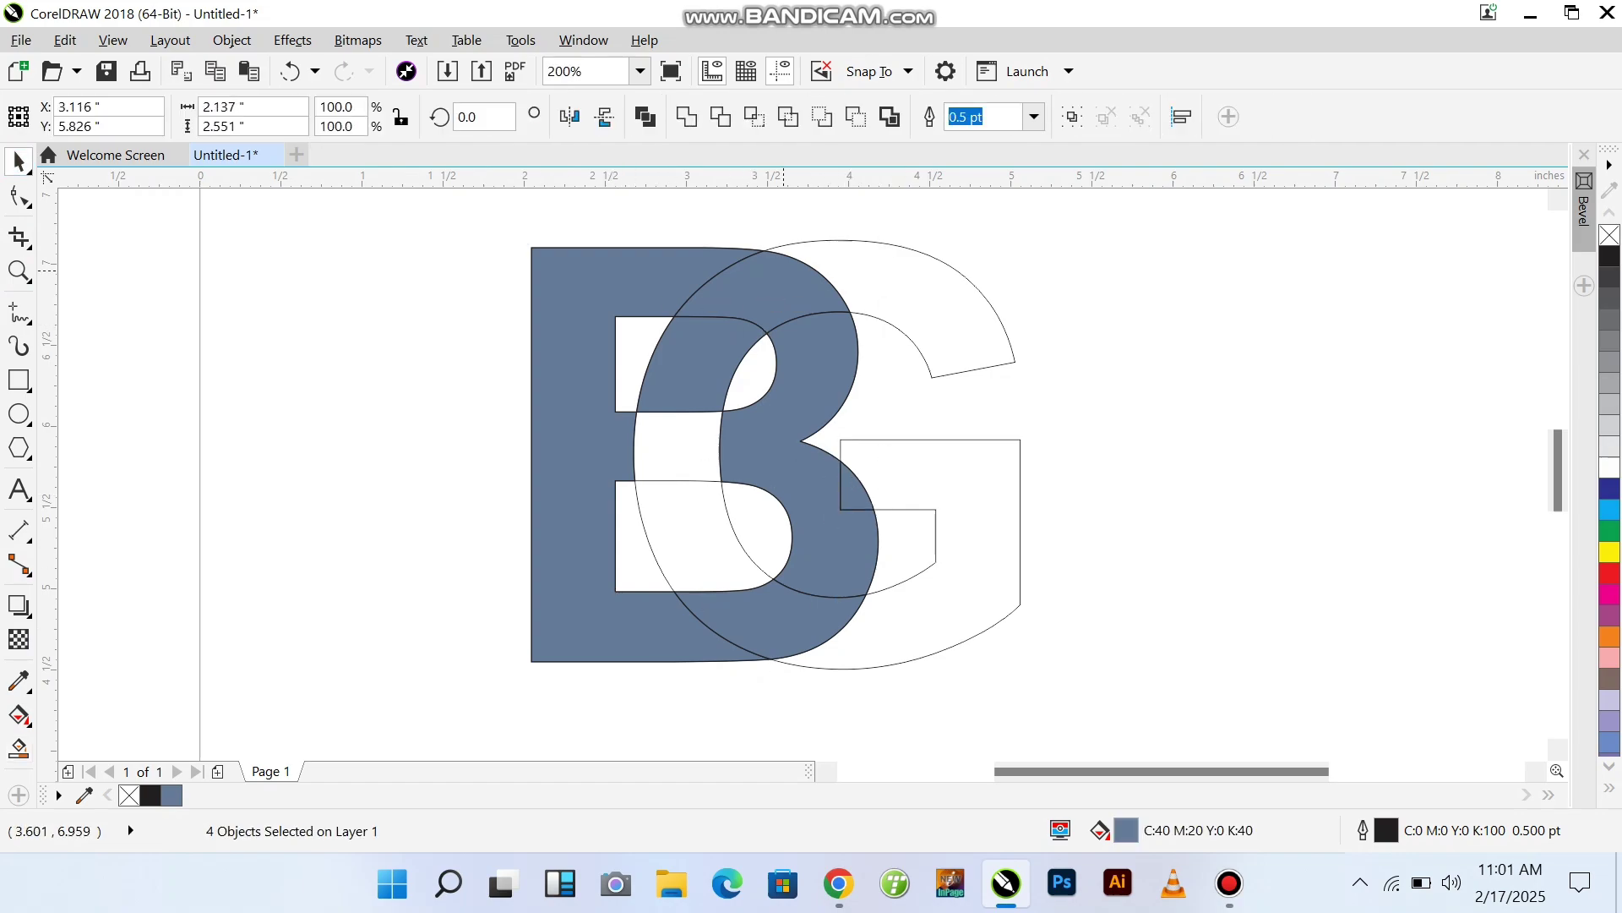
key(Escape)
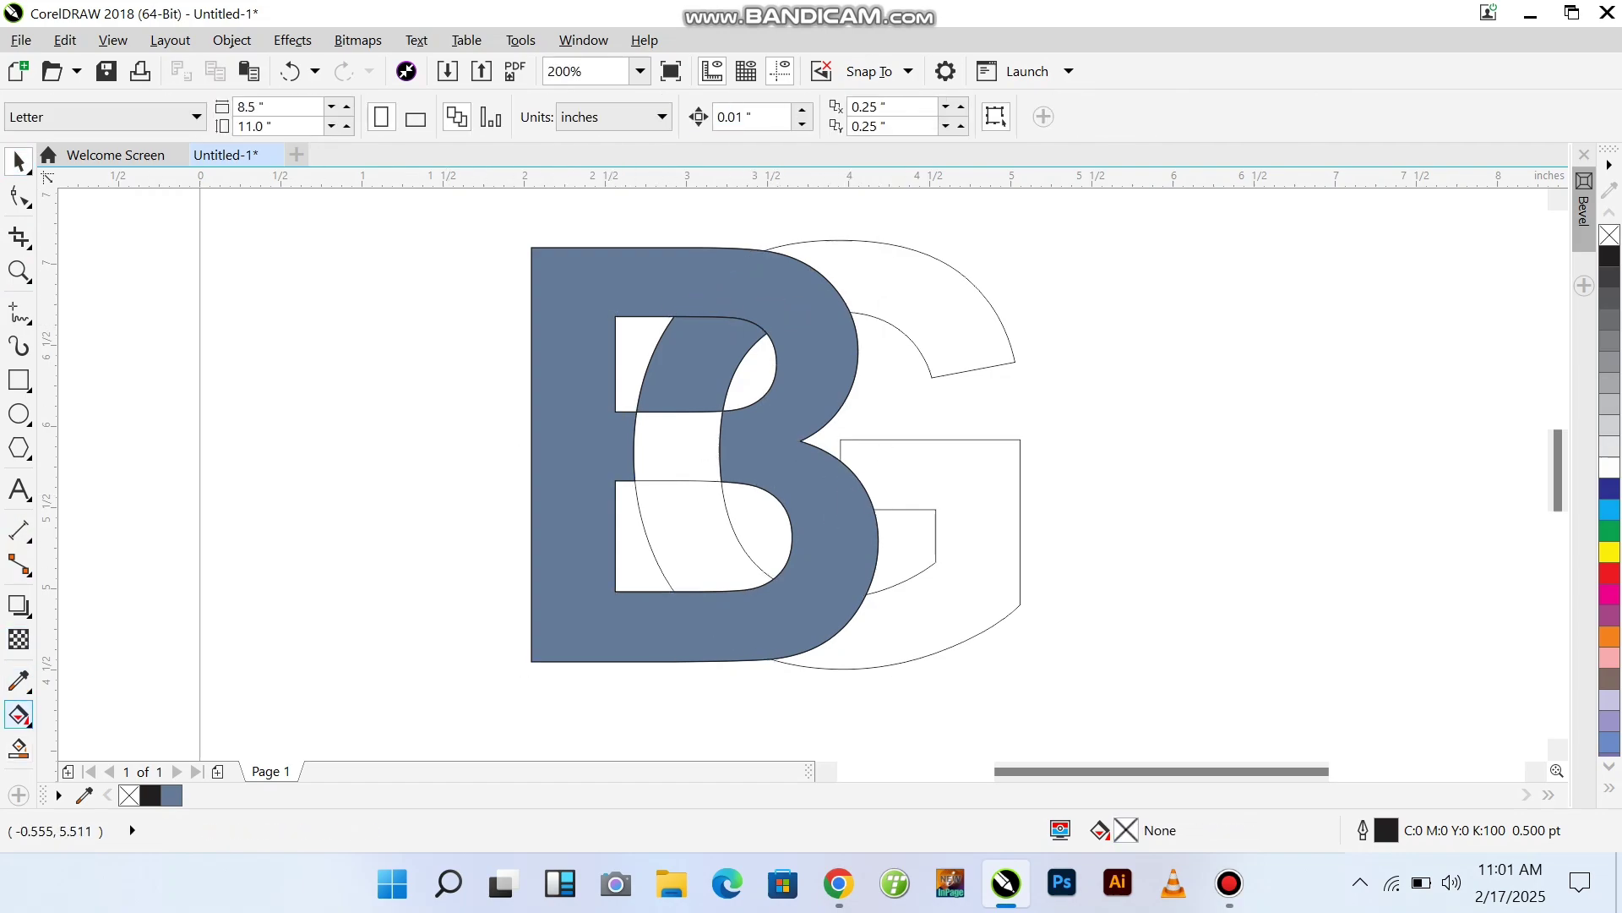
Step: Smart-fill the remaining G areas in blue-grey: lower counter section, right-hand body, upper arc and the crossing over the B's middle bar
click(19, 749)
click(710, 577)
click(915, 630)
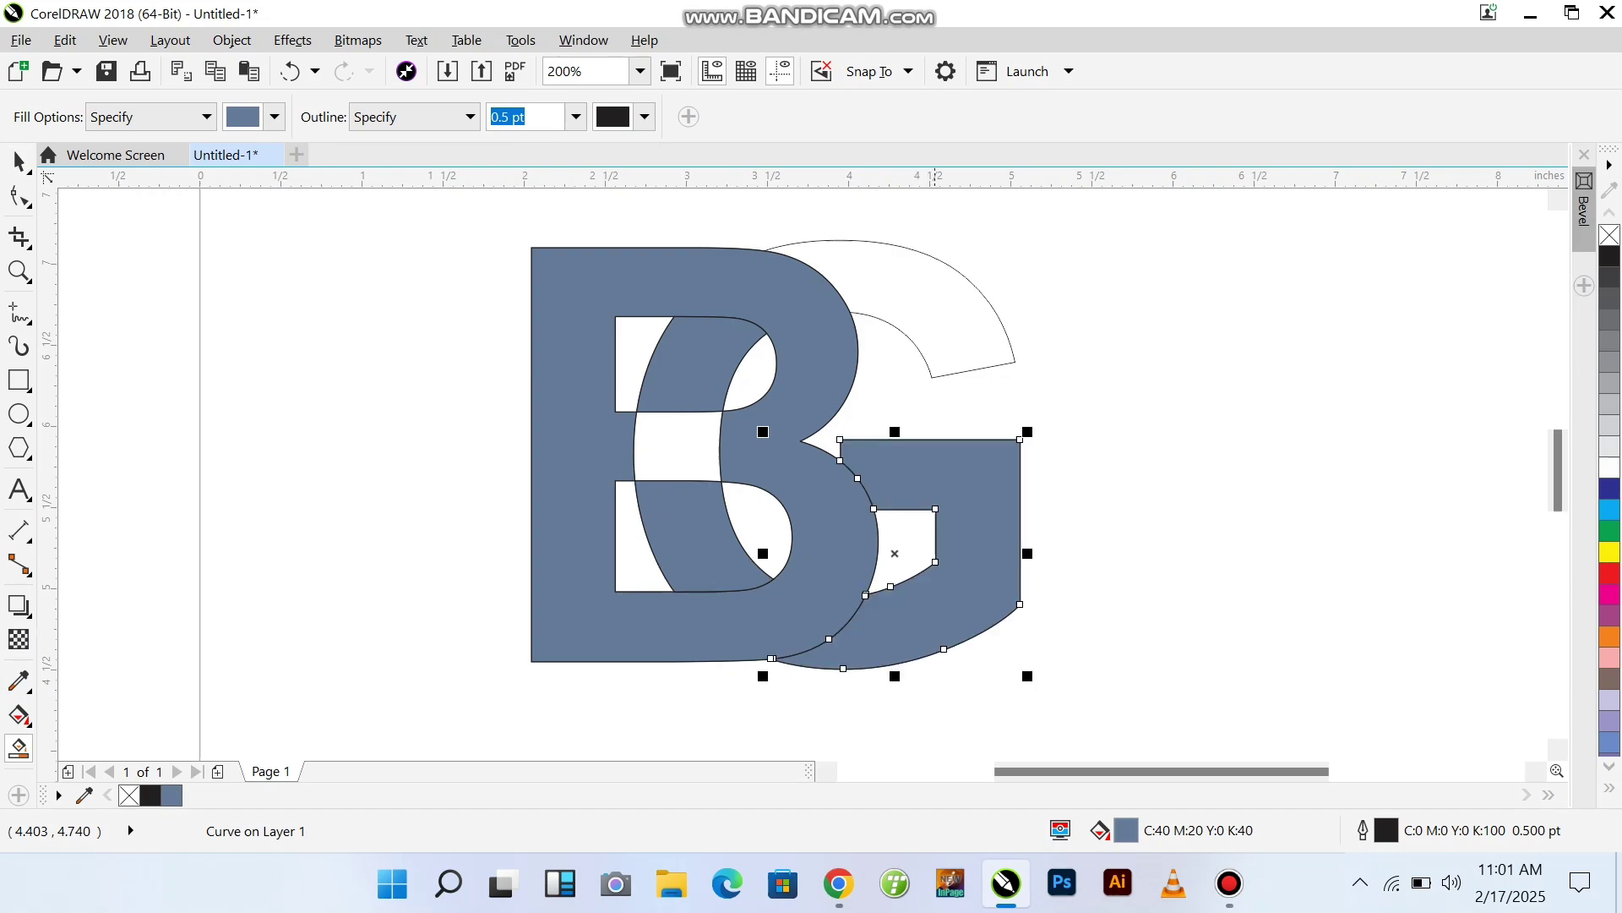
click(955, 317)
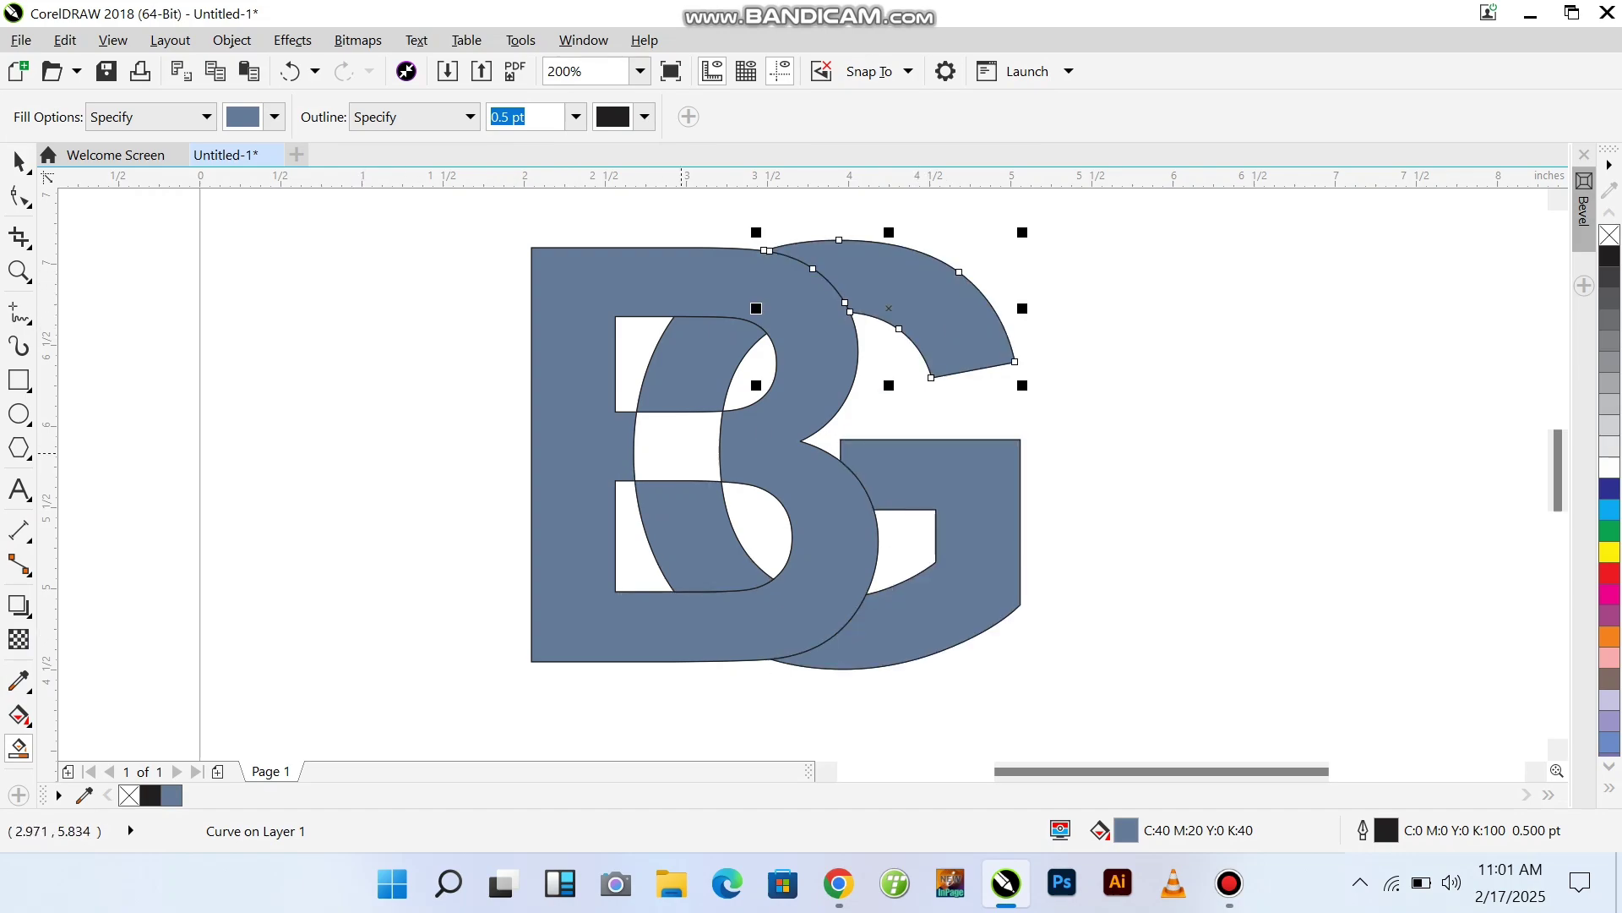
click(686, 443)
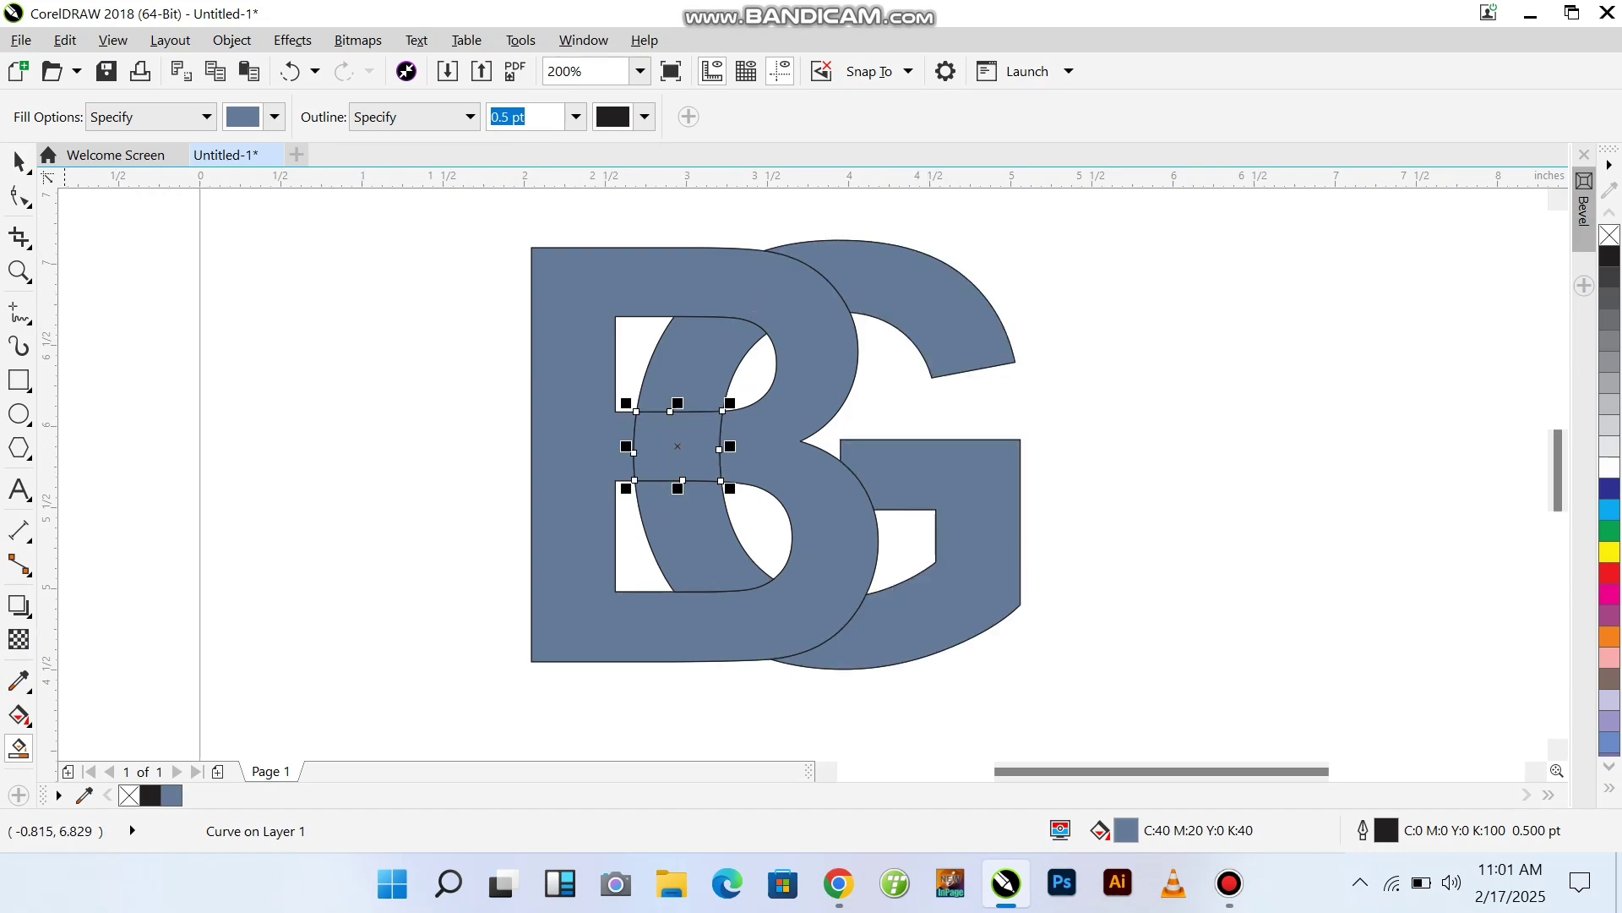
Step: Select the five blue-grey pieces of the G and weld them together
click(18, 160)
shift+click(708, 553)
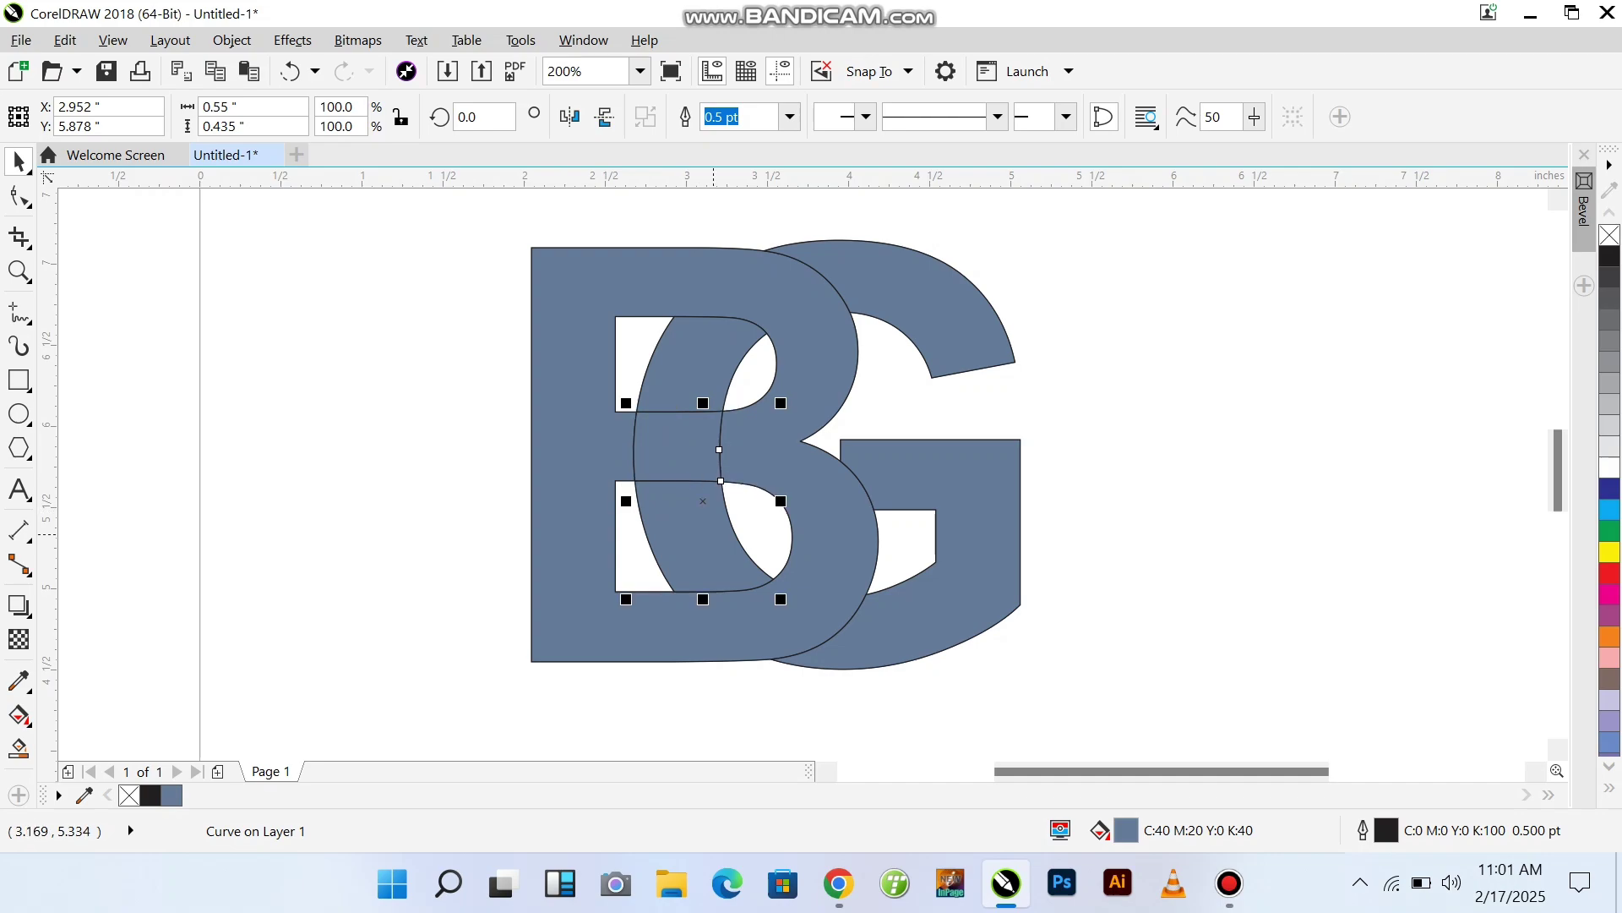
shift+click(965, 558)
shift+click(687, 347)
shift+click(917, 287)
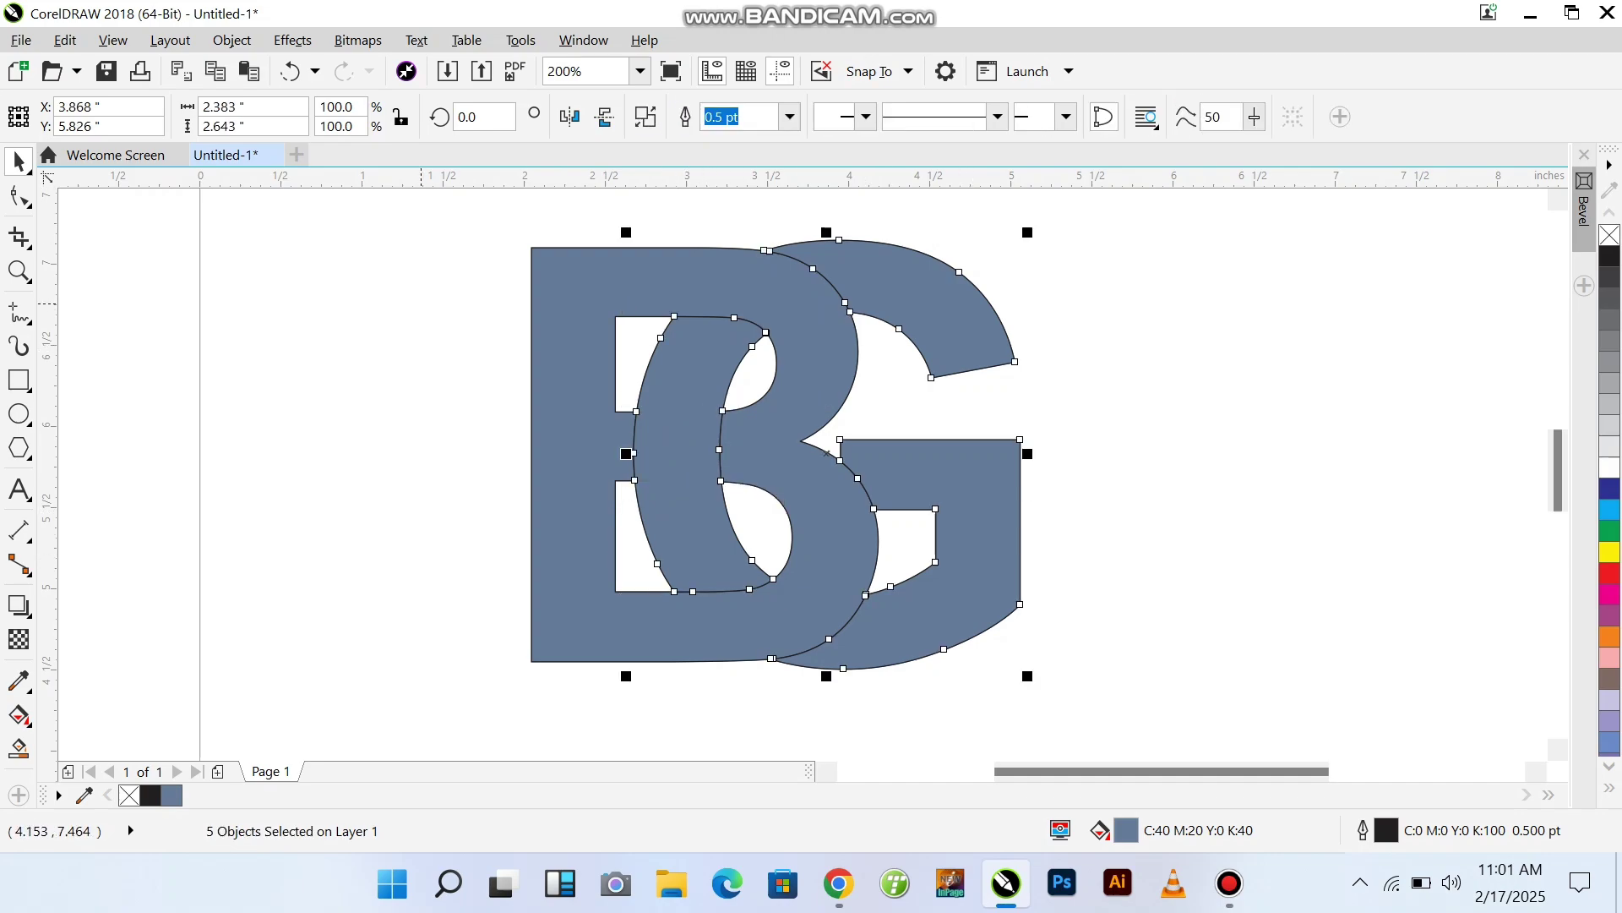
click(421, 301)
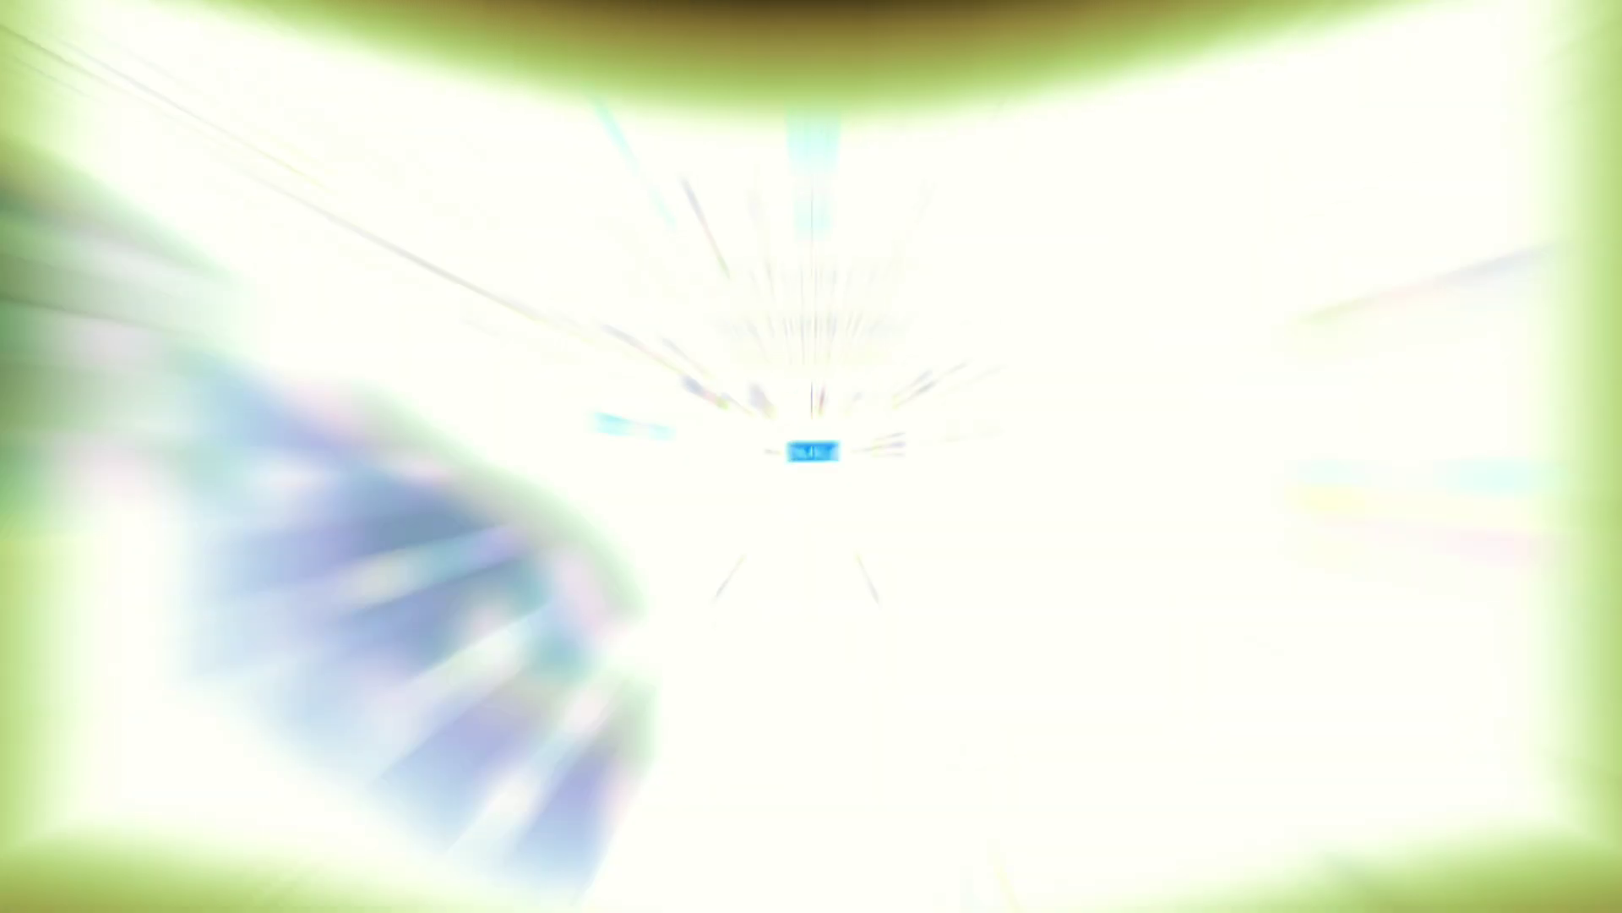
Step: Move the whole BG monogram about 3 inches to the right so it lies fully on the page
scroll(775, 484, down, 1)
key(ctrl+a)
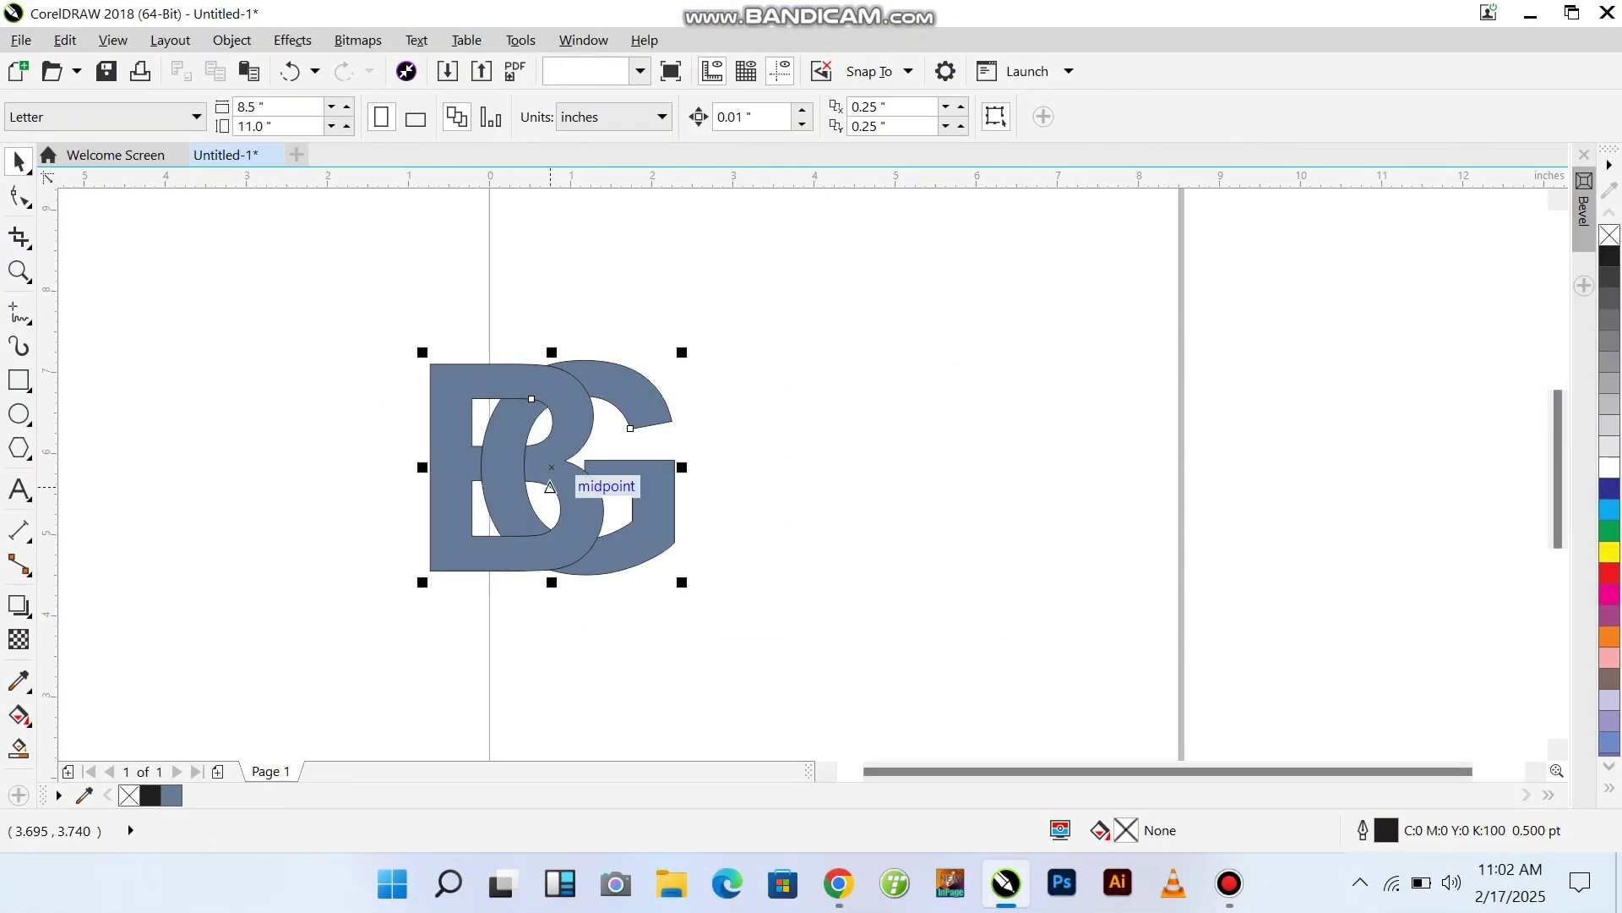
click(987, 474)
key(ctrl+a)
drag(582, 520, 824, 489)
click(1089, 478)
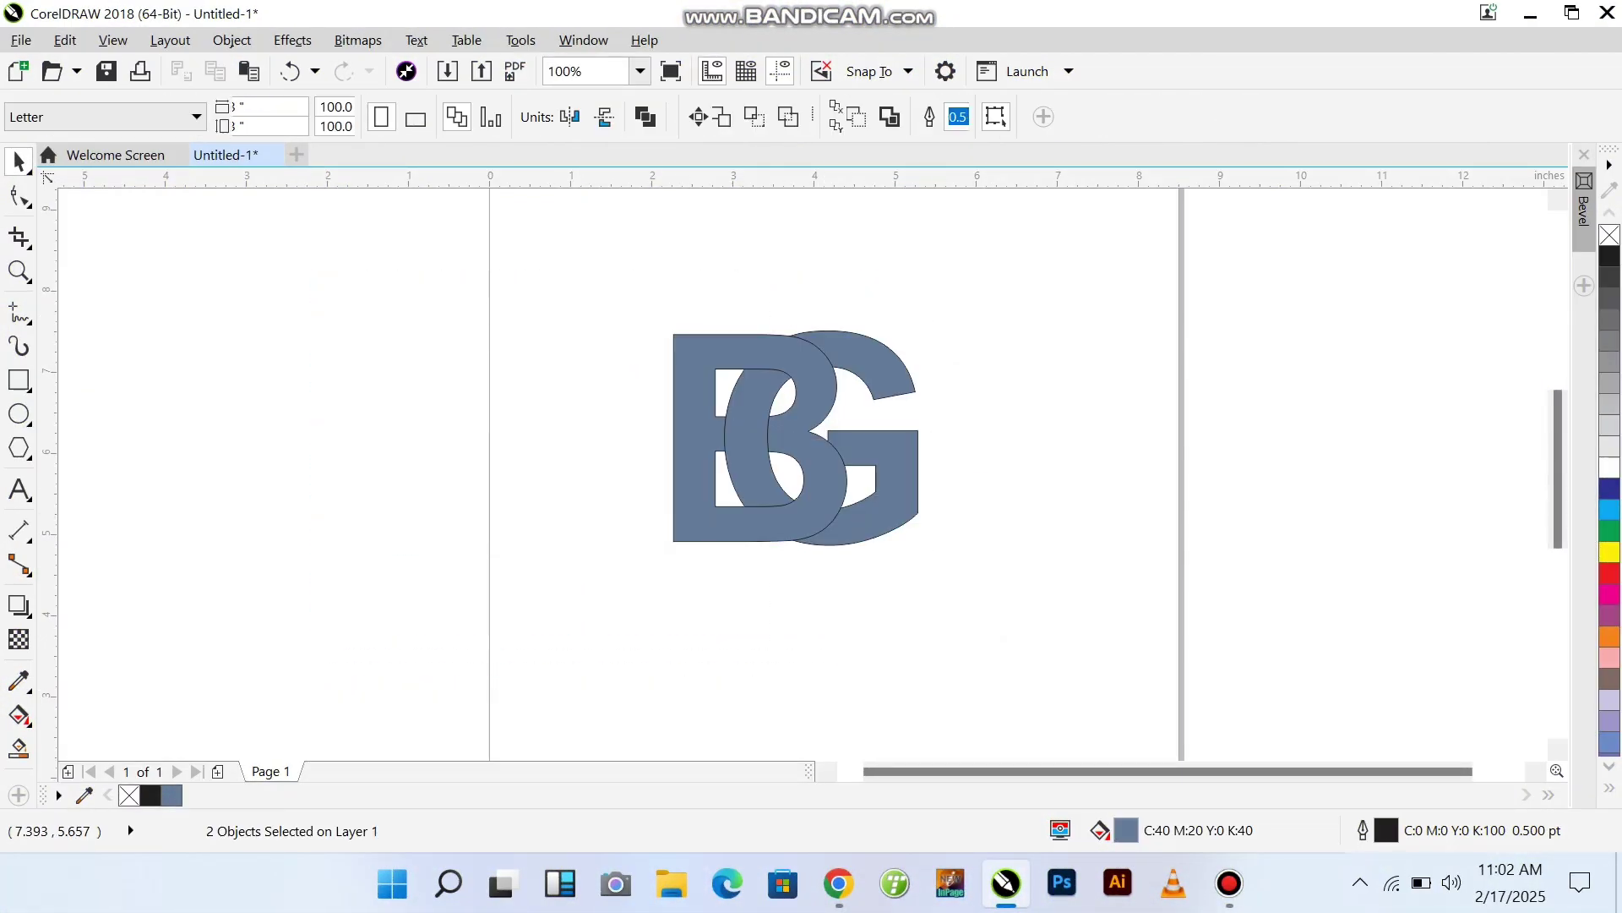
scroll(806, 434, up, 1)
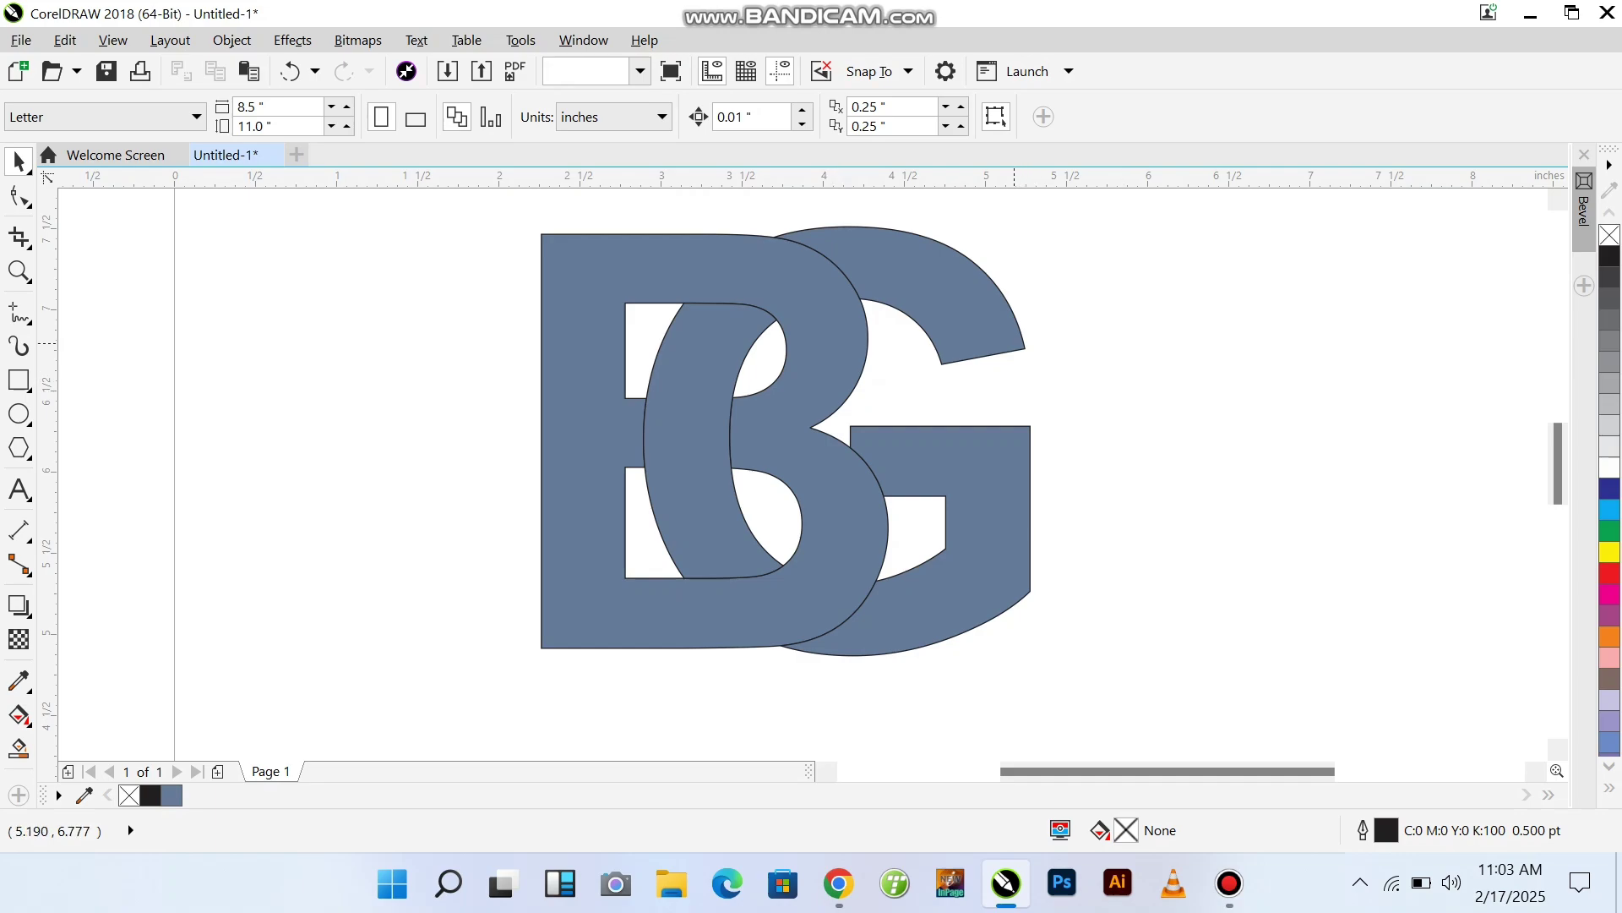
click(1015, 343)
shift+click(637, 275)
click(449, 216)
scroll(946, 411, up, 1)
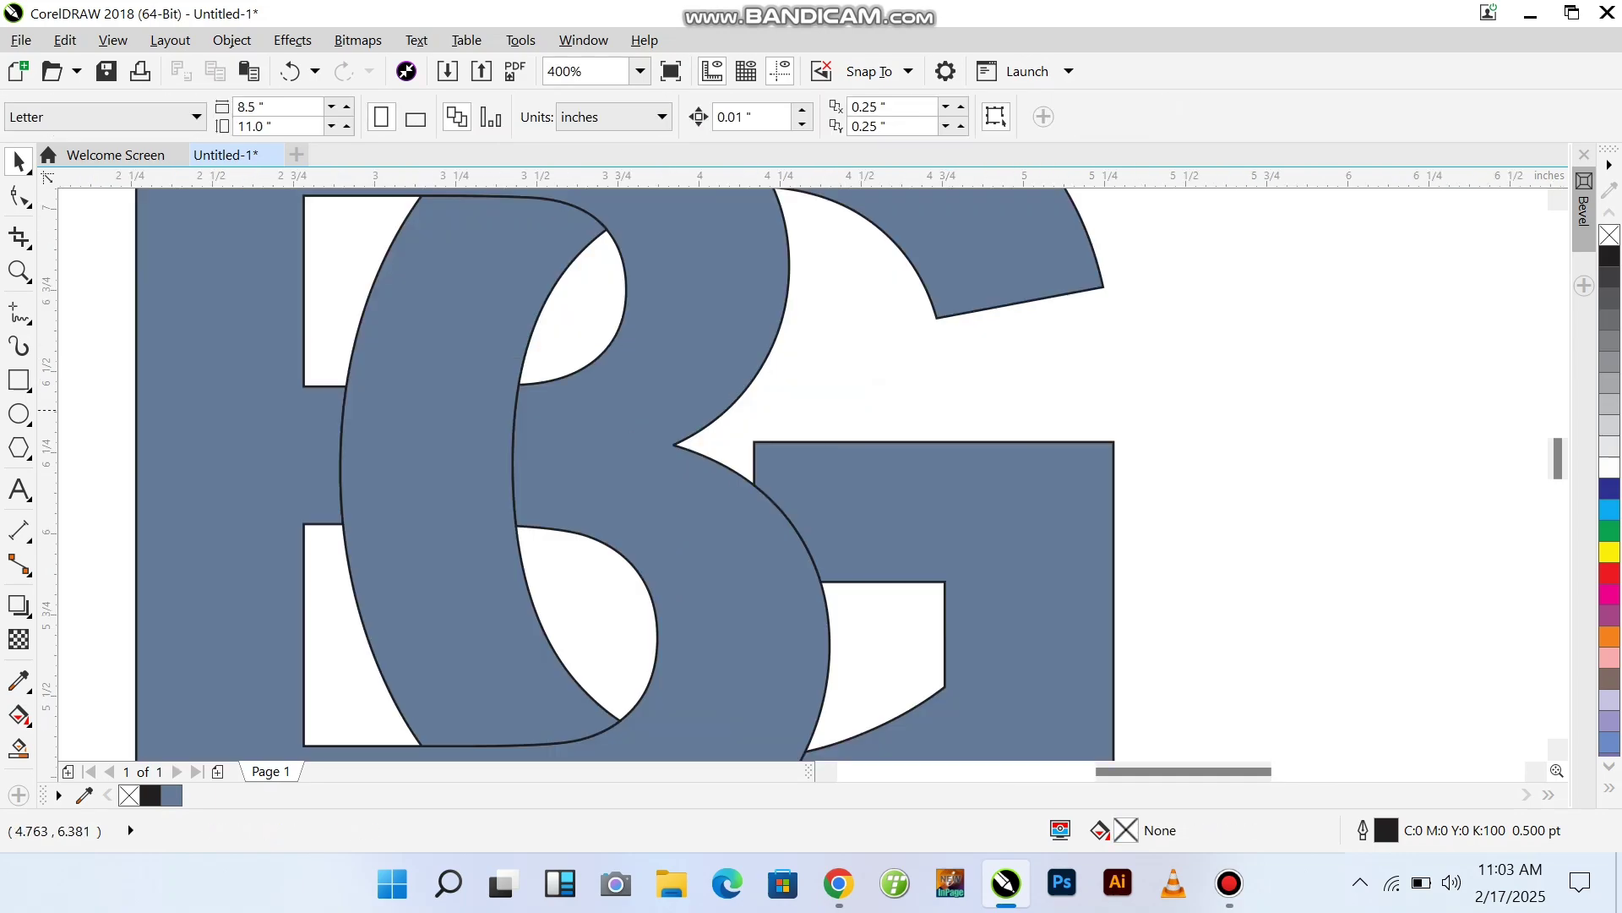
scroll(948, 405, down, 2)
click(916, 290)
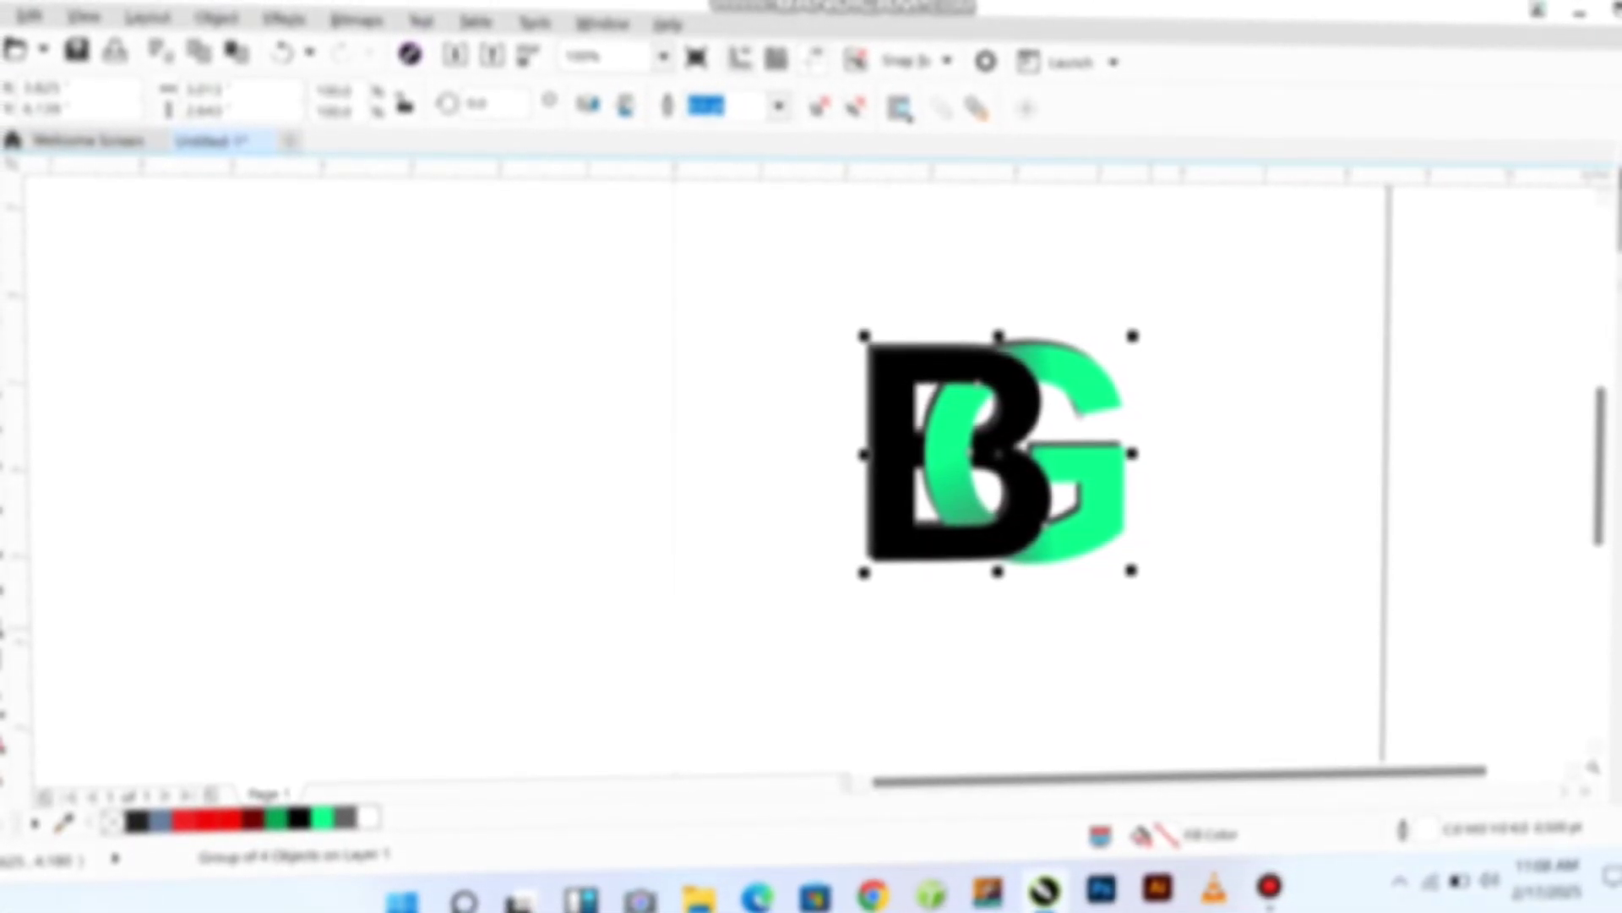
Step: Ungroup the front BG lettering and fill its letter B with yellow
click(1147, 622)
scroll(1028, 536, up, 1)
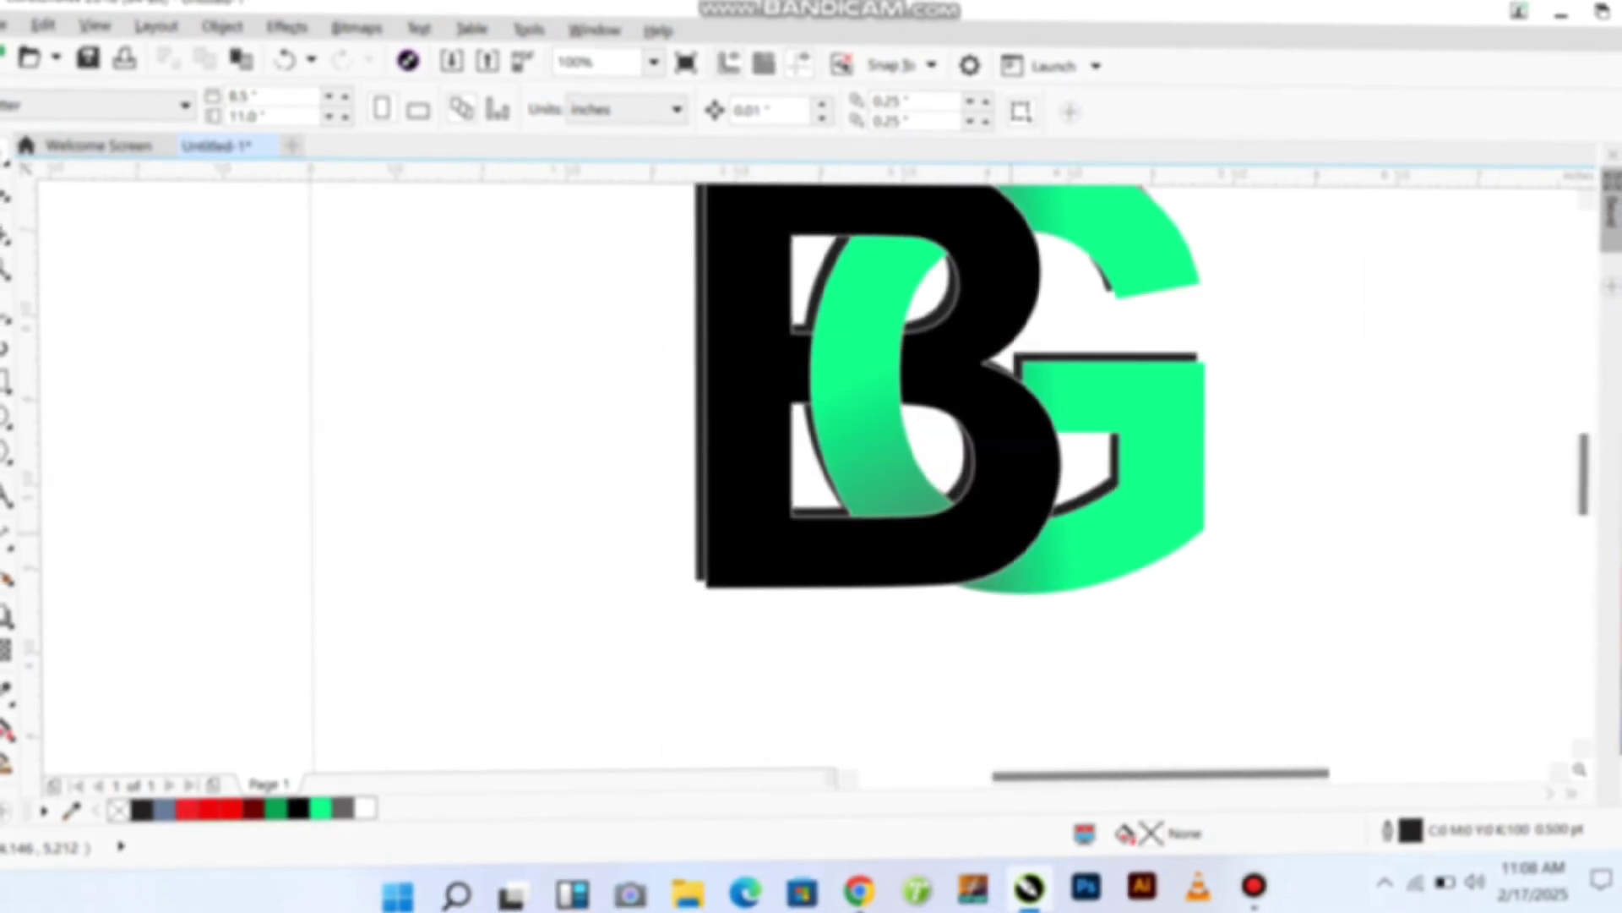
click(1012, 534)
key(ctrl+u)
click(1335, 228)
click(755, 483)
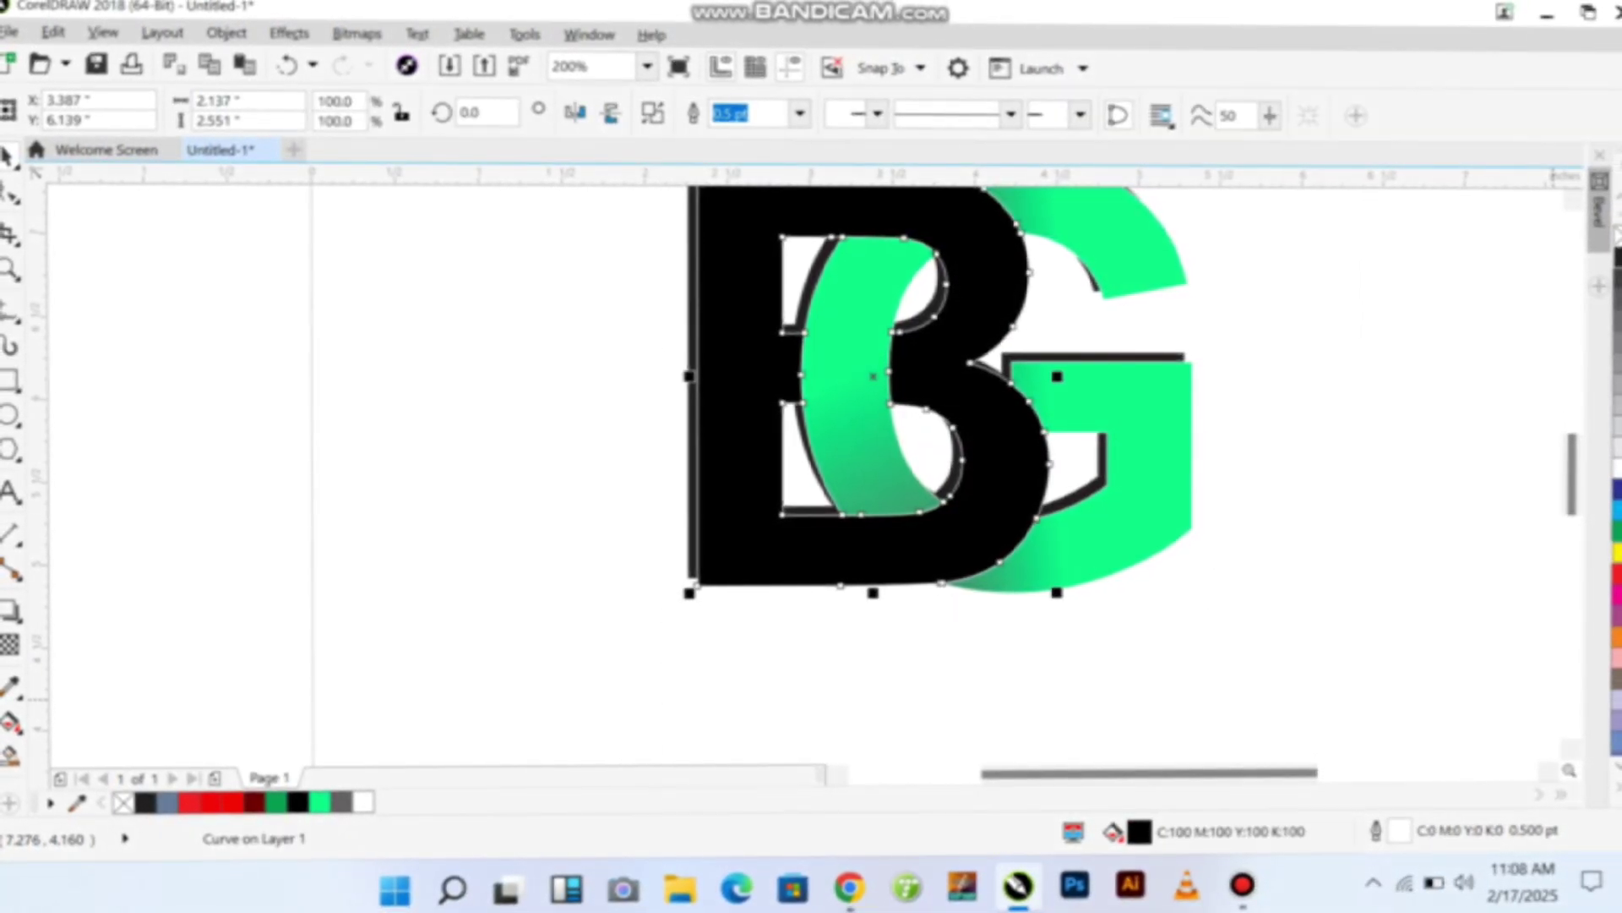
click(1615, 550)
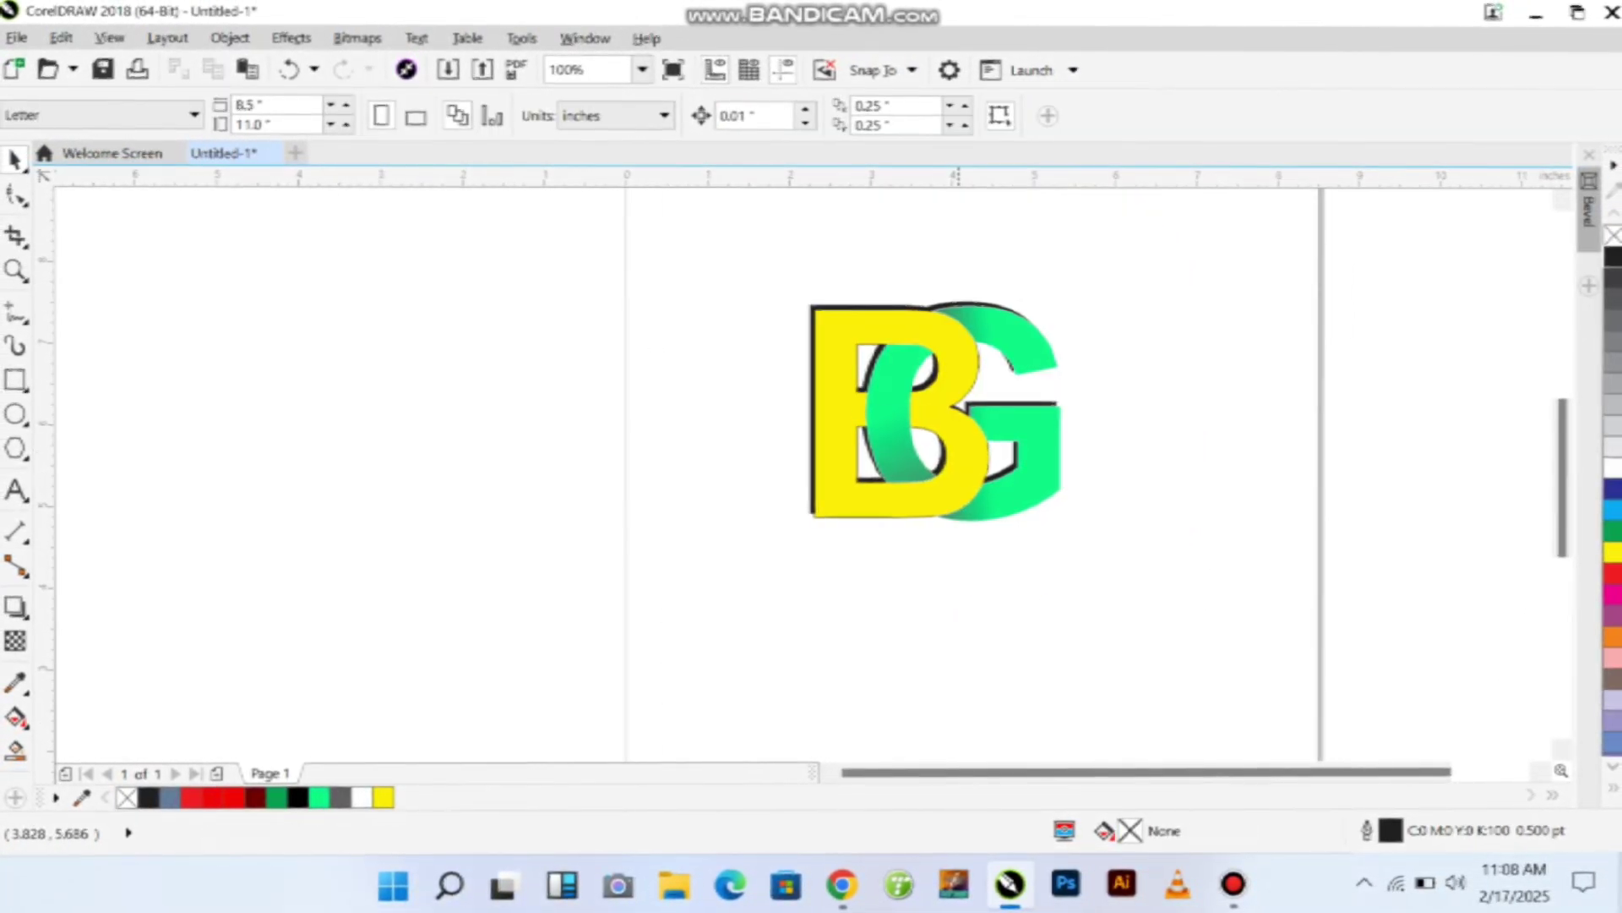
Step: Change both the fill and the outline of the front letter B to orange
click(828, 422)
click(1612, 573)
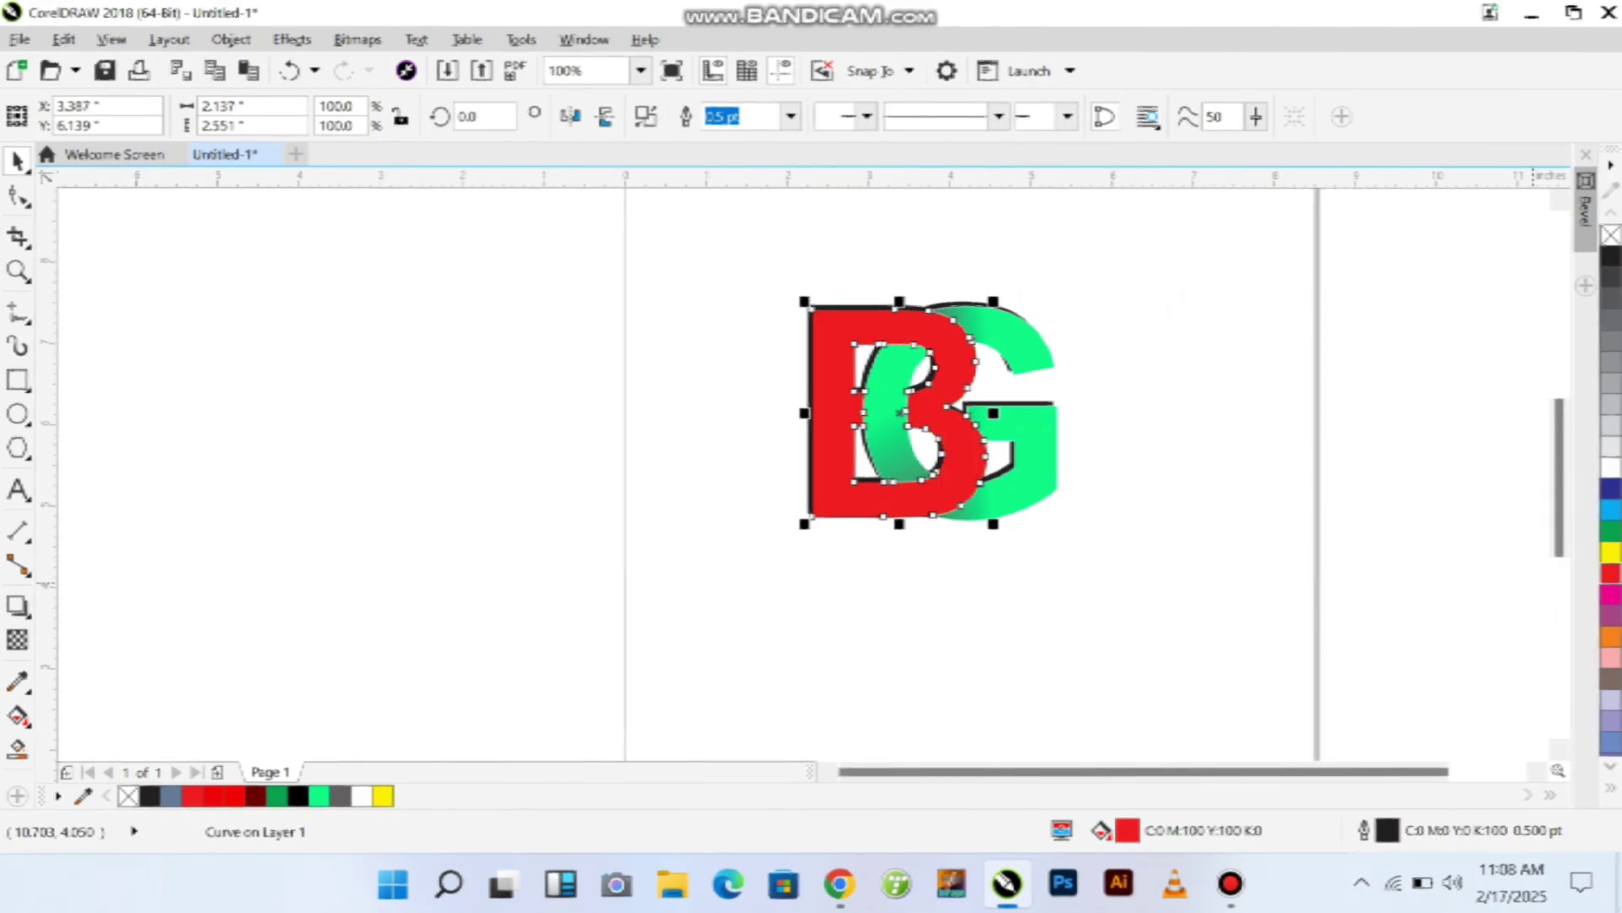
right_click(1612, 573)
click(1612, 637)
right_click(1612, 636)
click(1268, 591)
scroll(914, 414, up, 1)
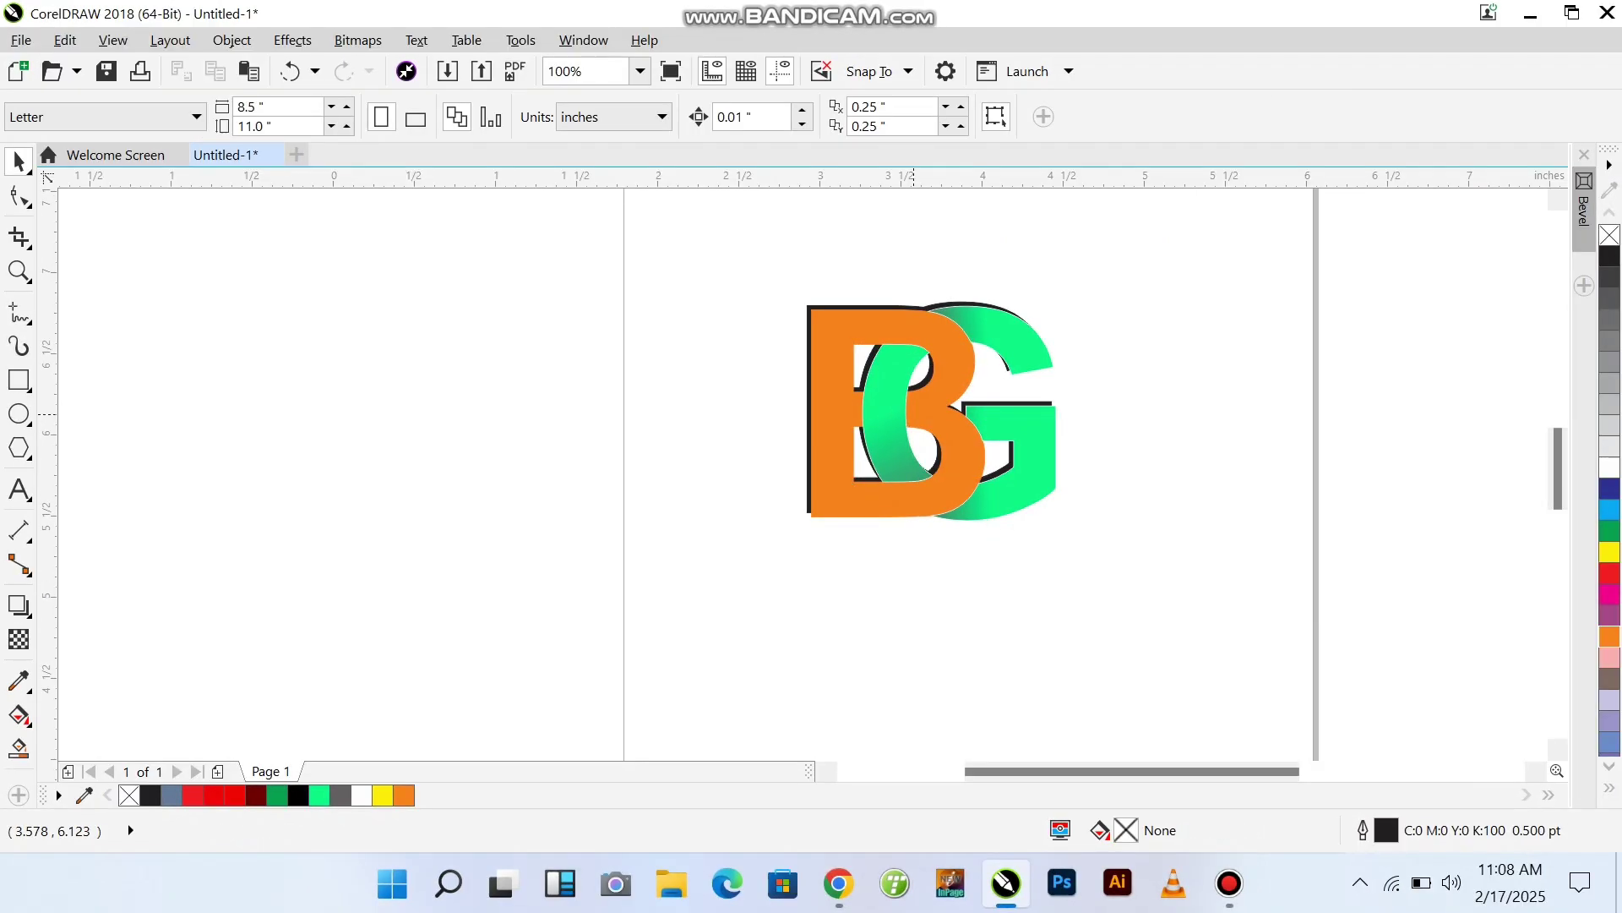
scroll(920, 415, up, 2)
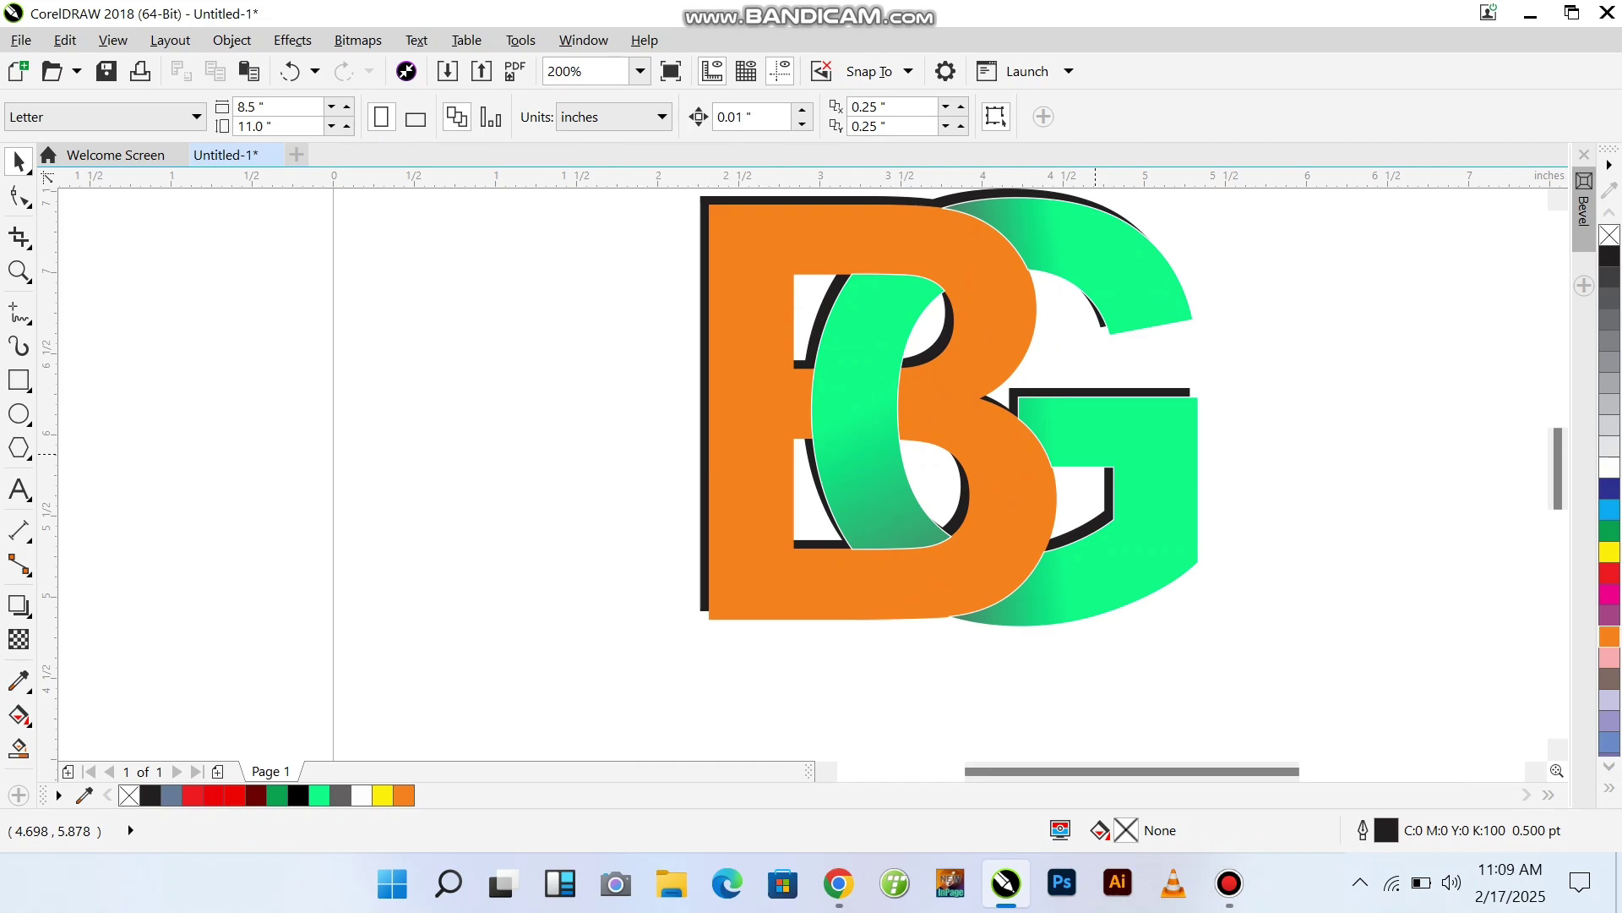
Step: Group the three green gradient pieces of the front letter G, undoing the trial weld
click(1151, 456)
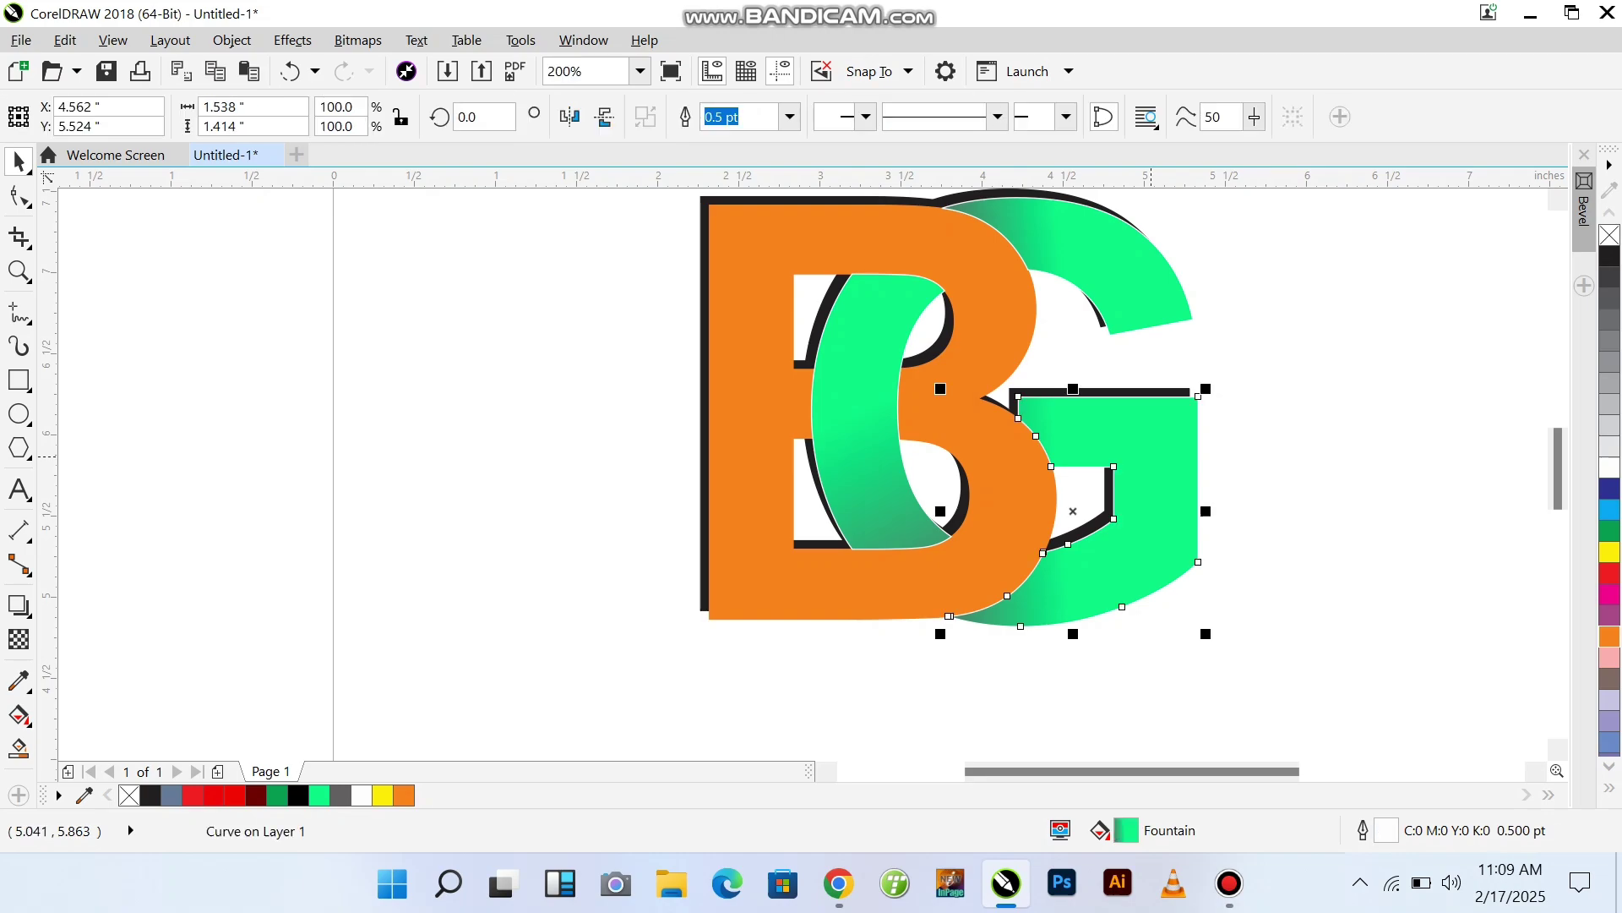
scroll(959, 525, down, 1)
key(Escape)
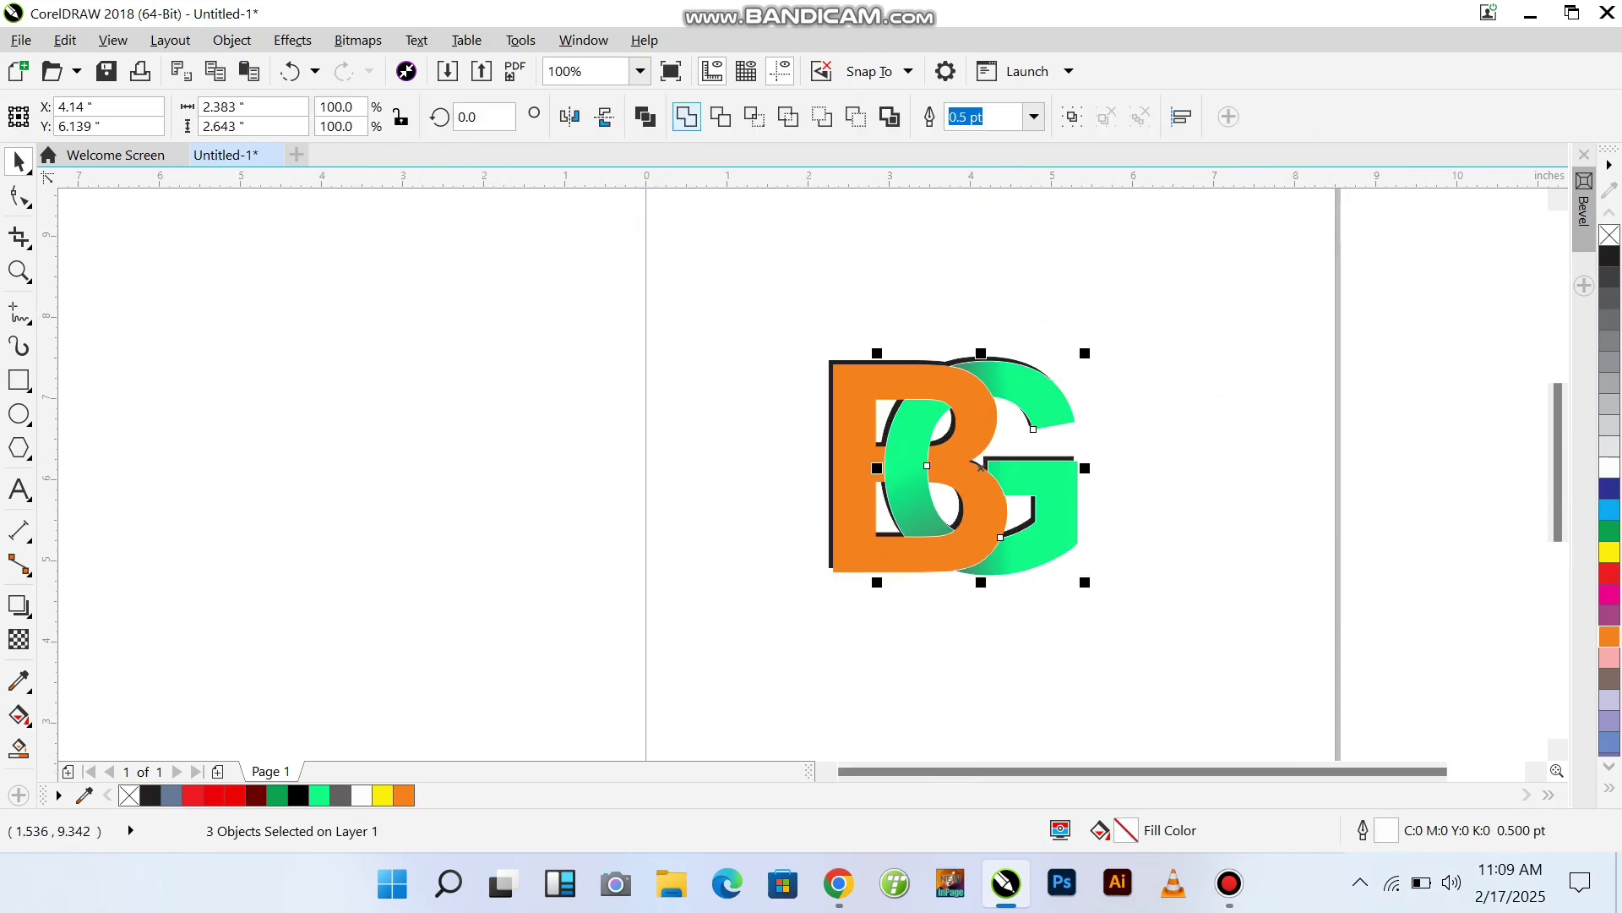
click(687, 117)
key(ctrl+z)
key(ctrl+a)
key(ctrl+g)
Step: Replace the gradient of the grouped letter G with a solid grey one shade darker than 30% black
click(1610, 425)
click(1610, 404)
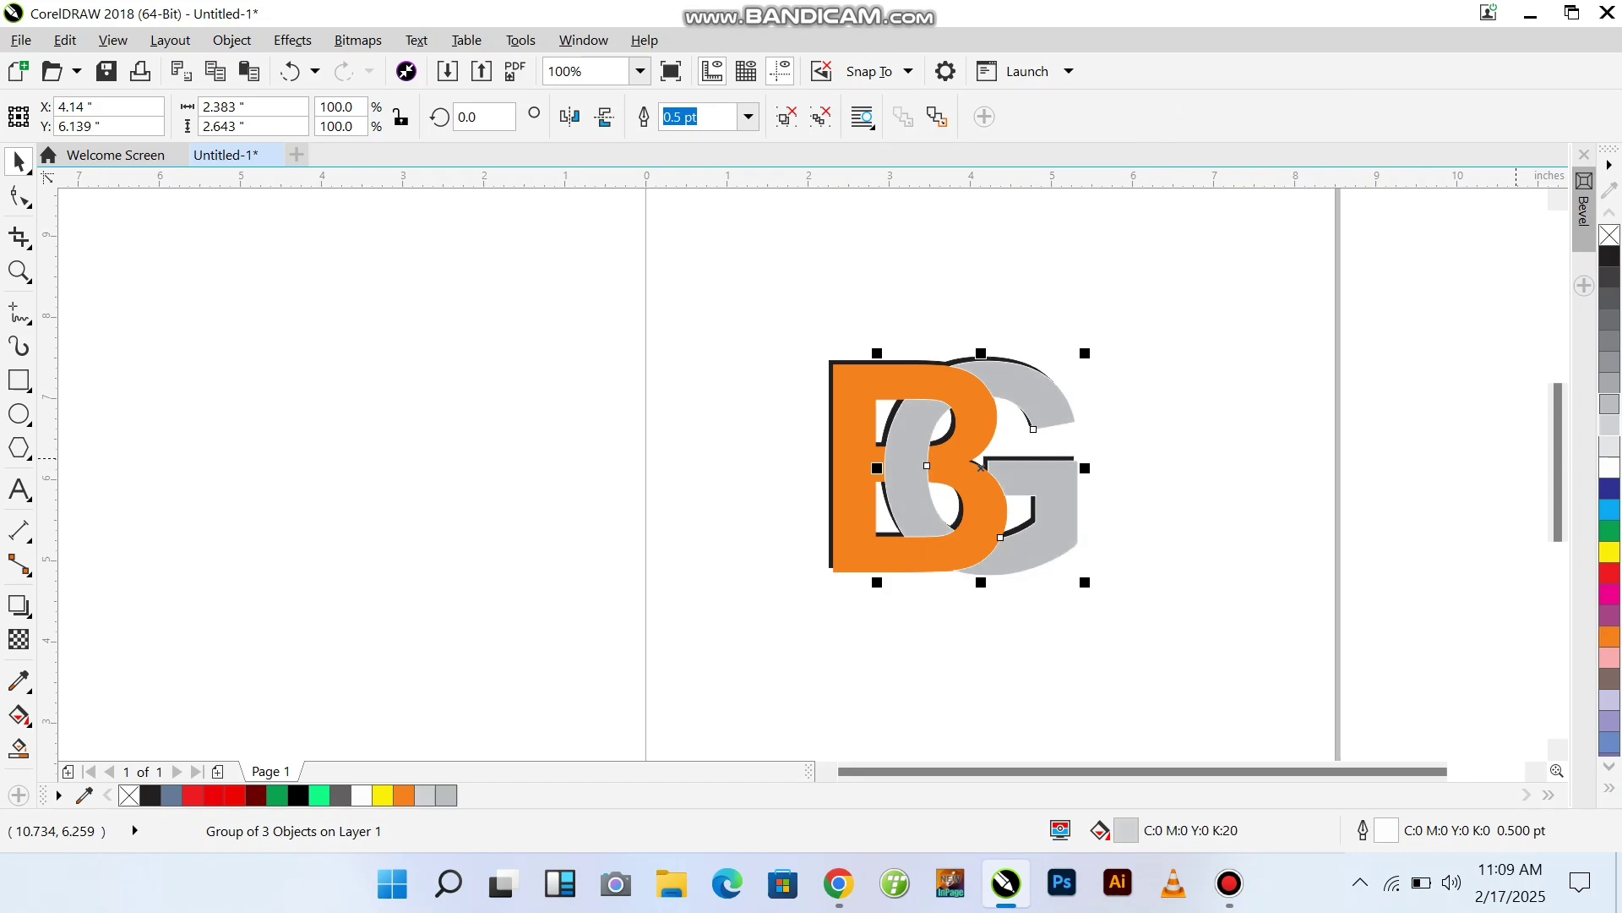
scroll(945, 476, up, 1)
key(Escape)
scroll(935, 473, down, 1)
scroll(935, 473, up, 1)
click(1108, 507)
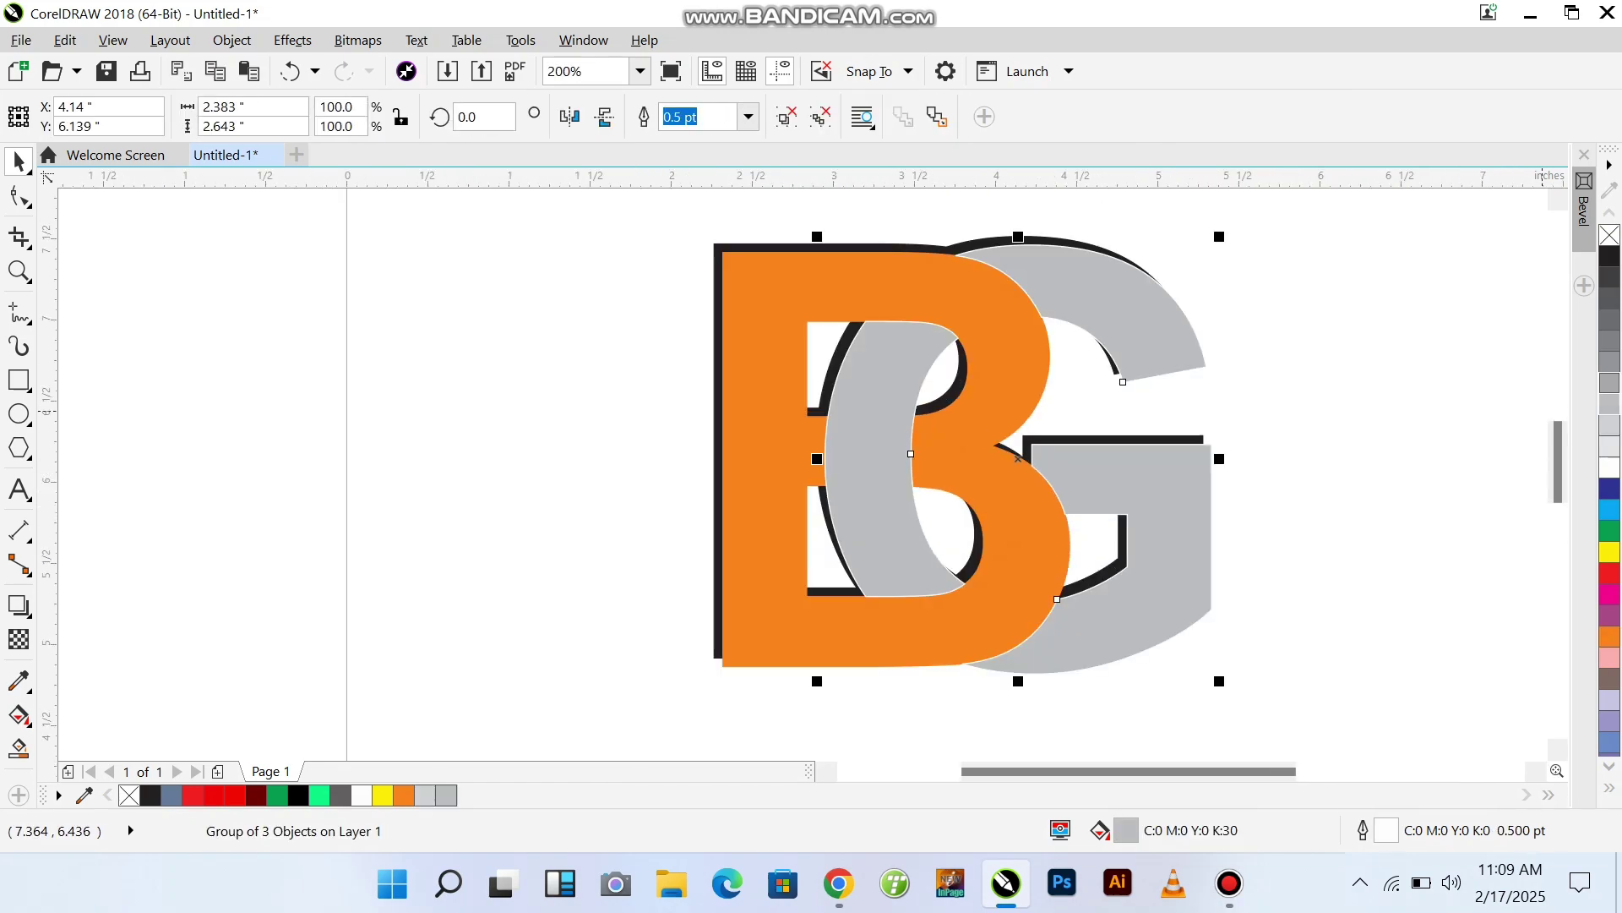
click(1609, 383)
key(Escape)
scroll(947, 398, down, 2)
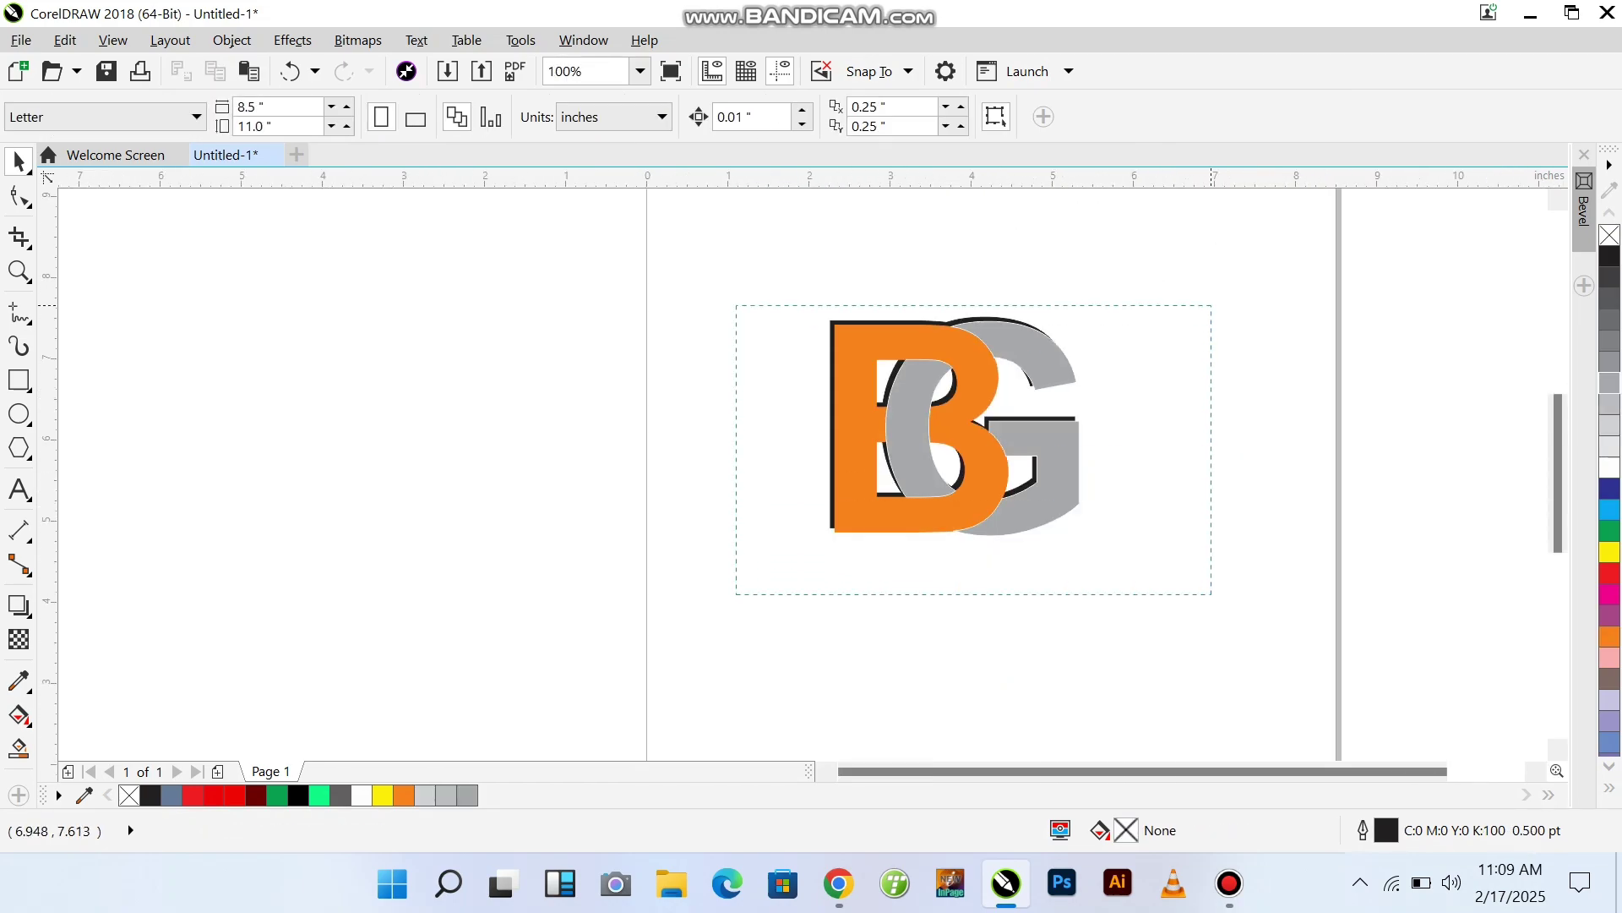
Step: Group the grey front letter G with the orange front letter B
drag(1211, 594, 1199, 583)
key(Escape)
click(1044, 505)
shift+click(847, 492)
key(ctrl+g)
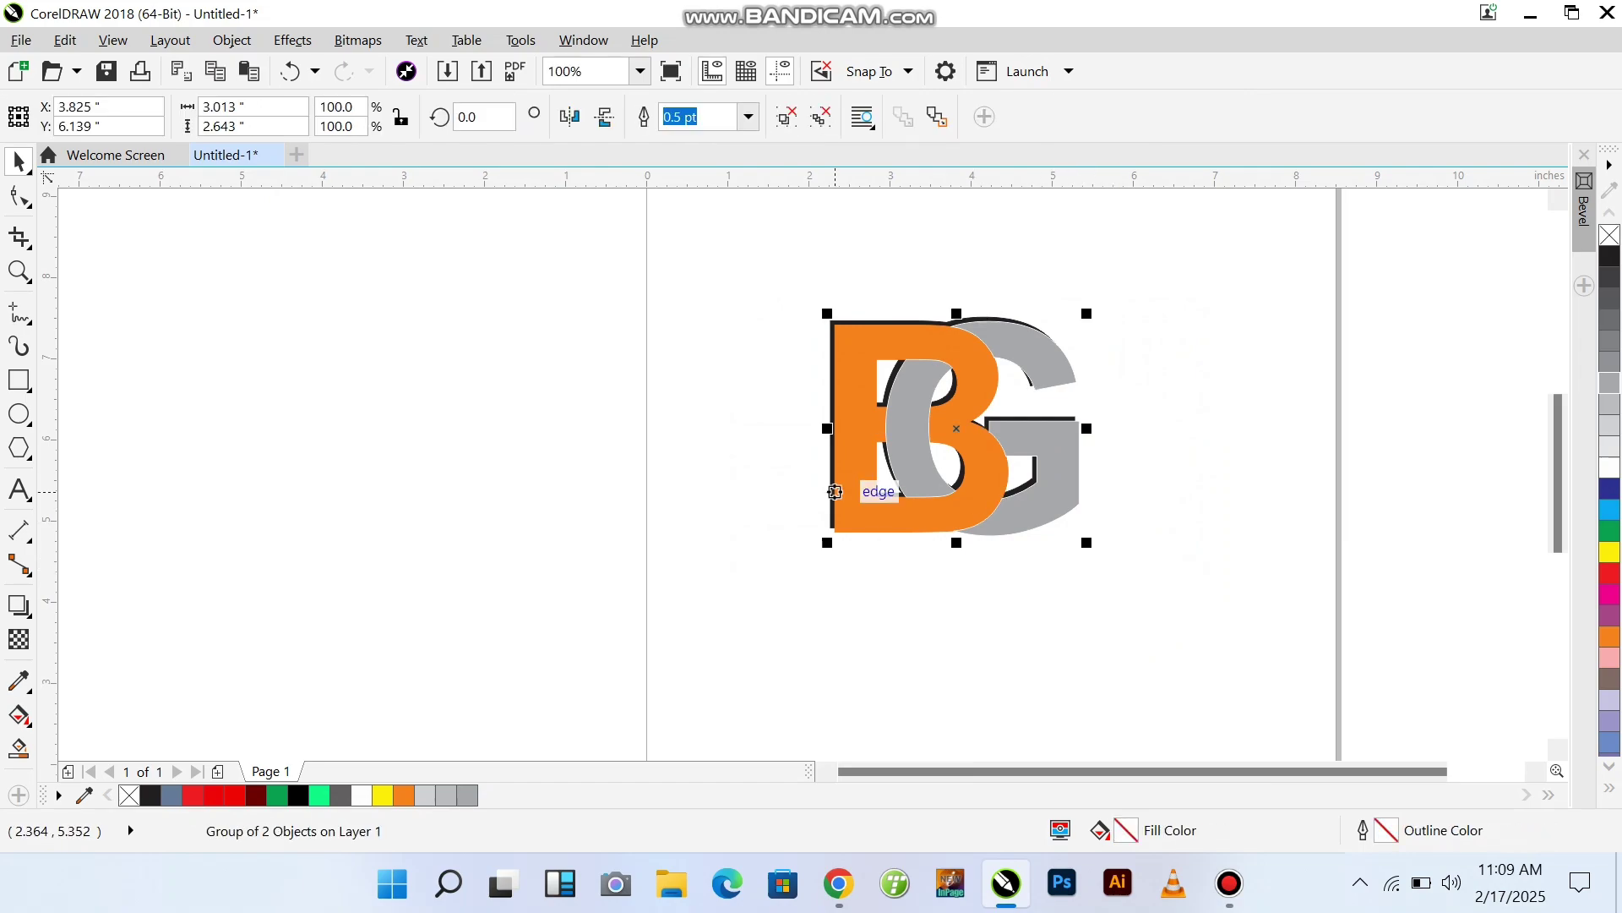
Step: Nudge the front orange and grey BG group slightly right and up to offset it from its dark shadow
key(Right)
key(Up)
key(Right)
key(Right)
drag(837, 492, 837, 491)
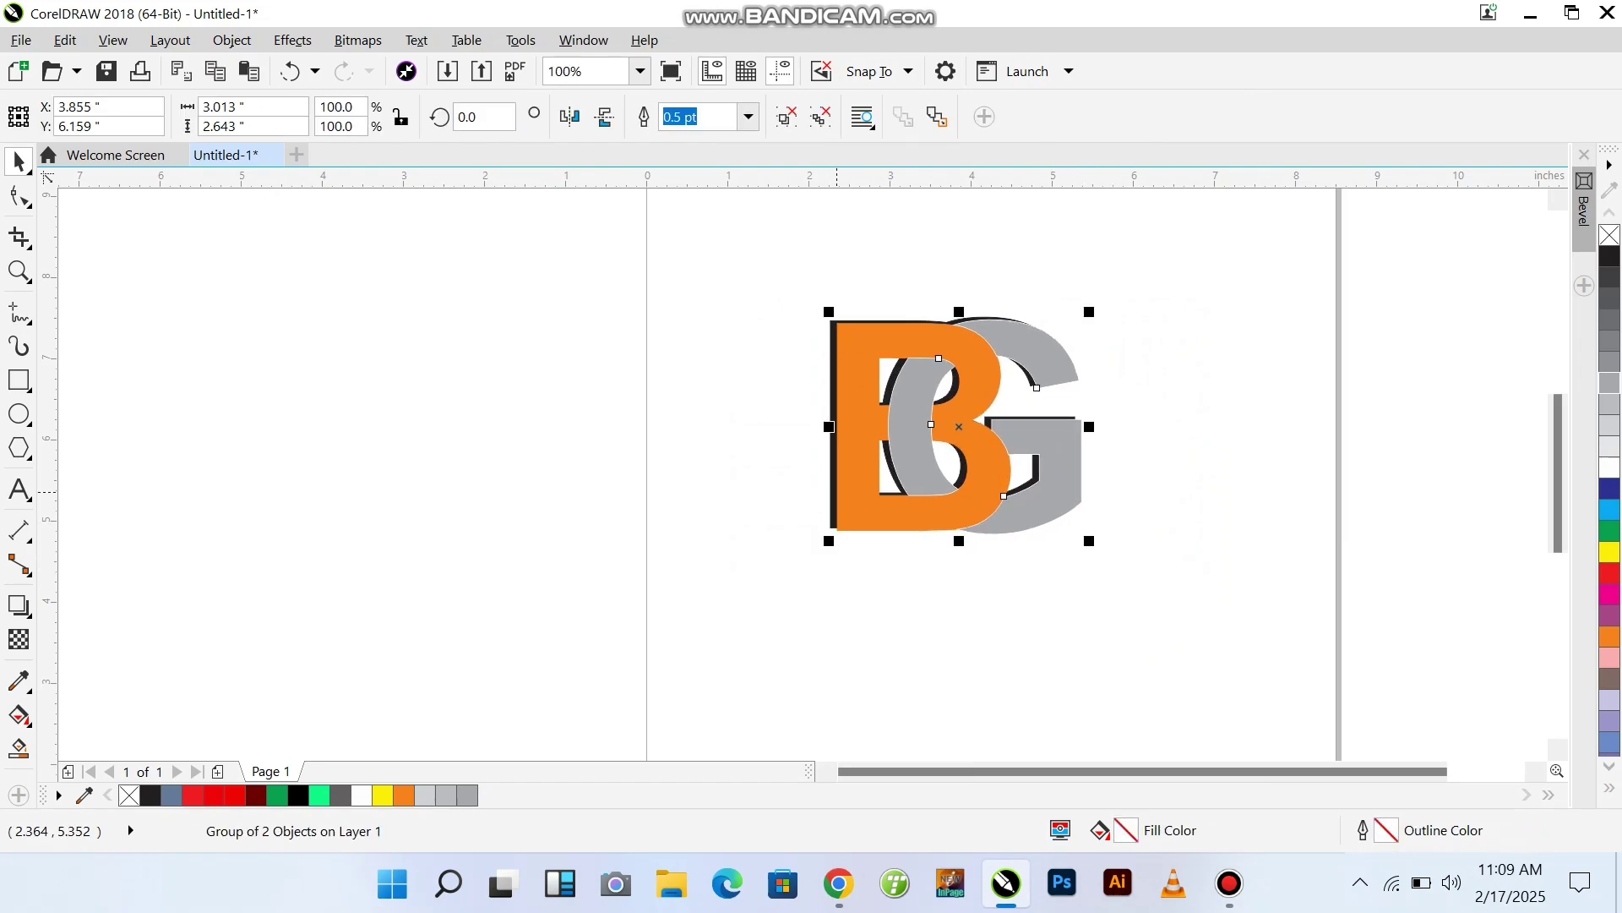
Step: Group the front letters with their dark shadow and move the whole monogram up and to the right on the page
drag(1221, 664, 665, 295)
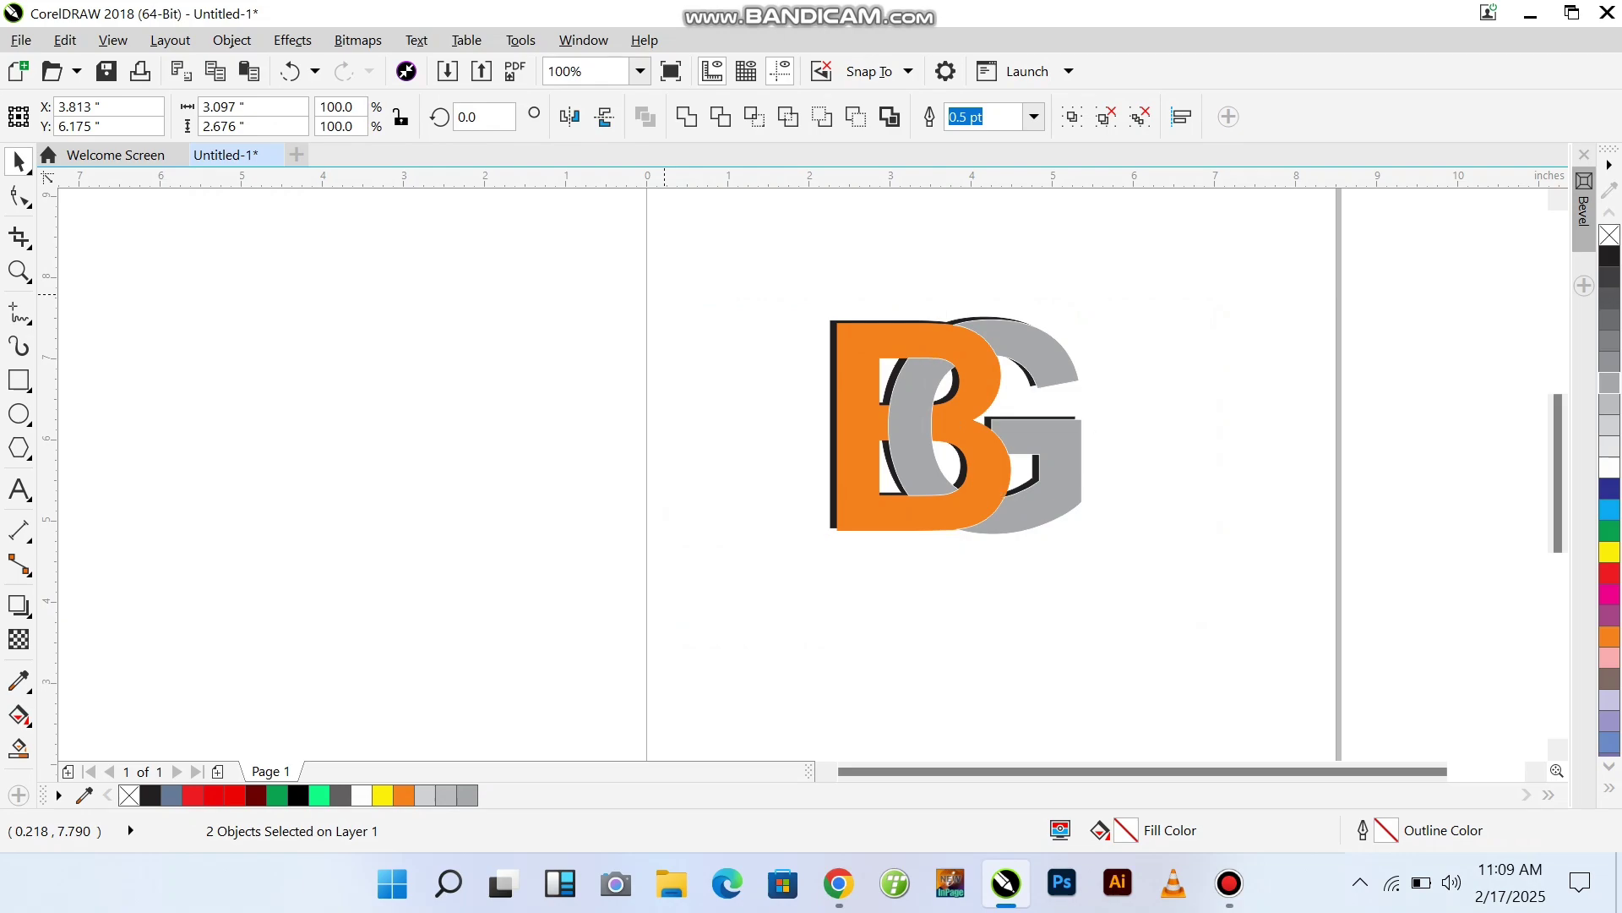
key(ctrl+g)
click(661, 344)
scroll(933, 465, up, 1)
scroll(933, 464, down, 1)
drag(924, 426, 977, 382)
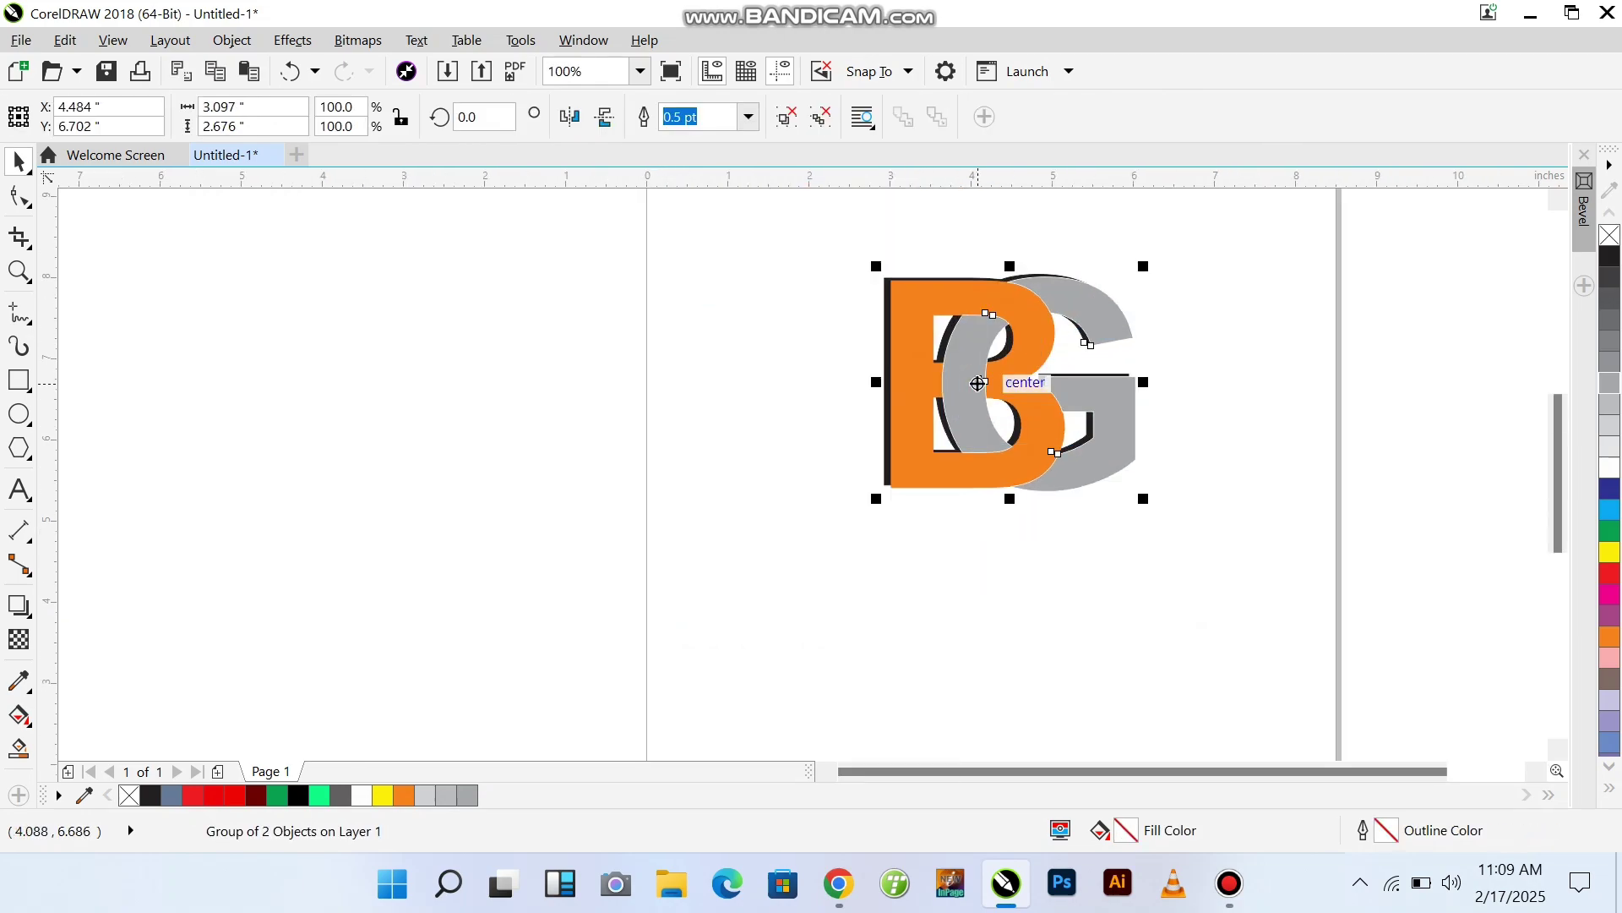
Step: Add the artistic text "BG LOGO DESIGN" in Arial and make it bold
click(19, 489)
click(210, 513)
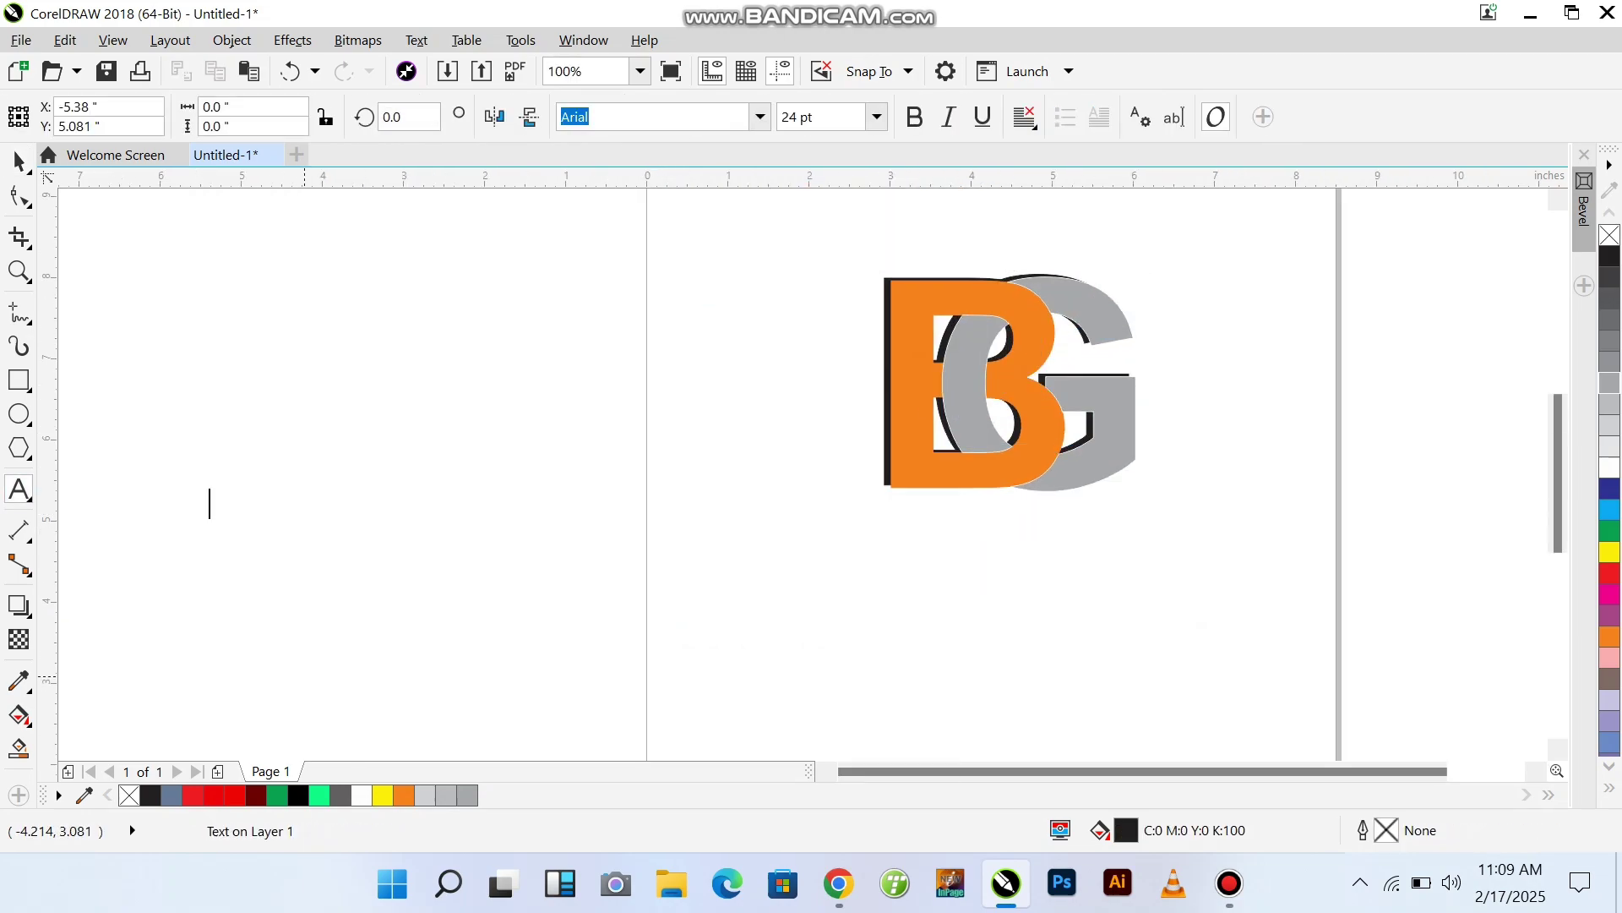
text(BG LOGO DESIGN)
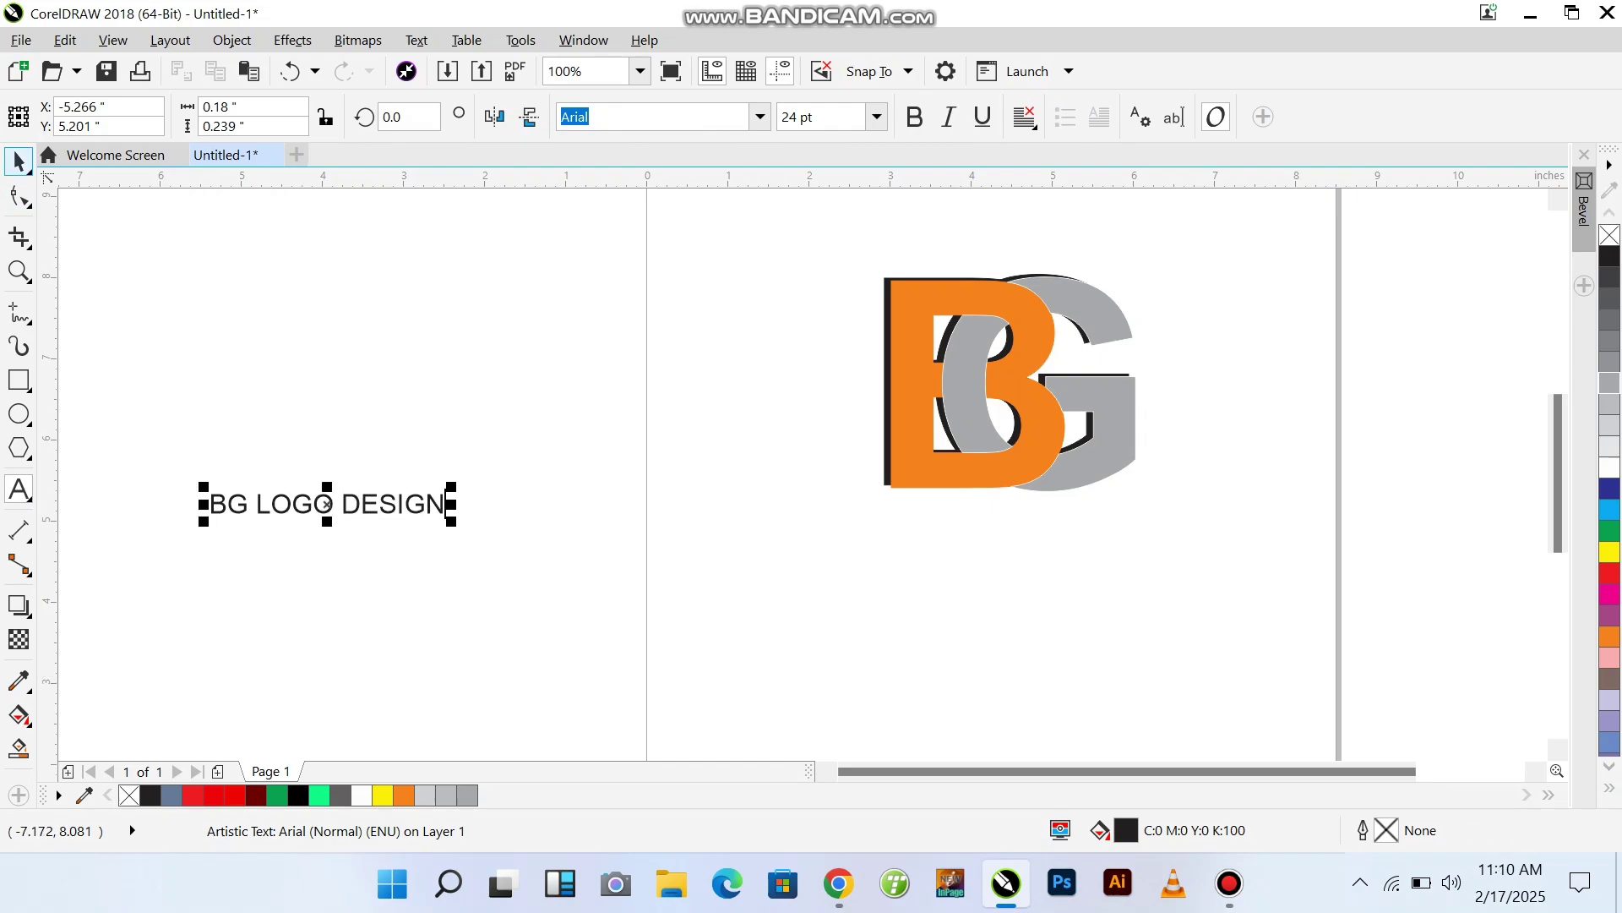
key(ctrl+space)
click(915, 116)
Step: Move the text underneath the monogram and scale it down to about 22 pt, 2.66 inches wide
drag(391, 513, 1083, 533)
scroll(1083, 534, up, 2)
drag(1197, 545, 1159, 542)
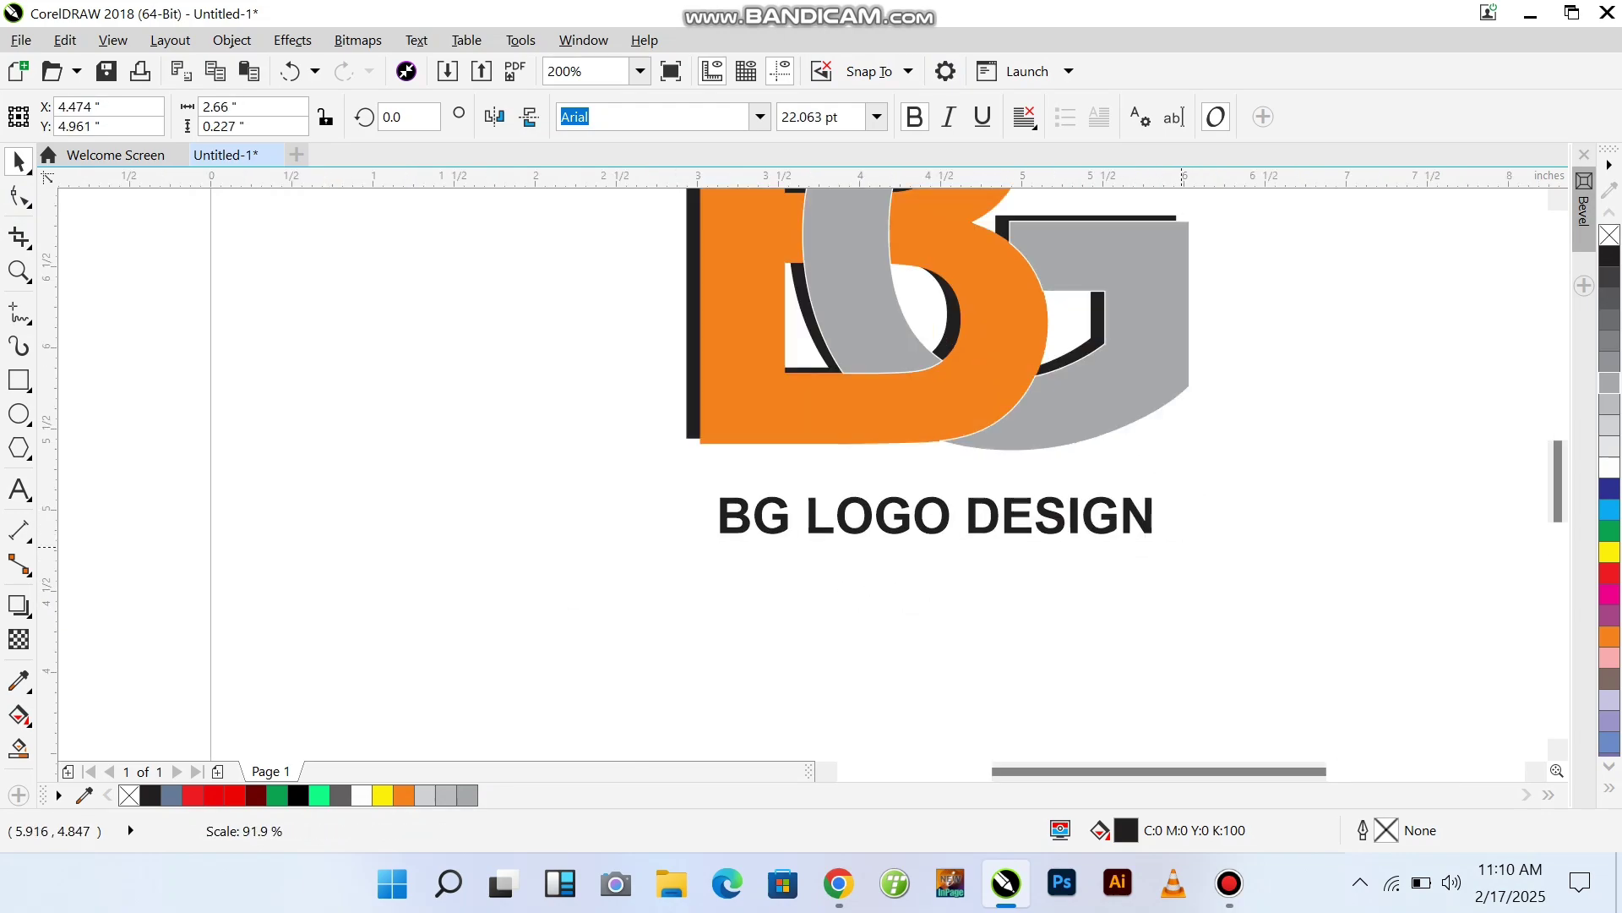
Step: Colour the BG LOGO DESIGN text with the orange sampled from the monogram's letter B
double_click(782, 528)
drag(782, 528, 762, 528)
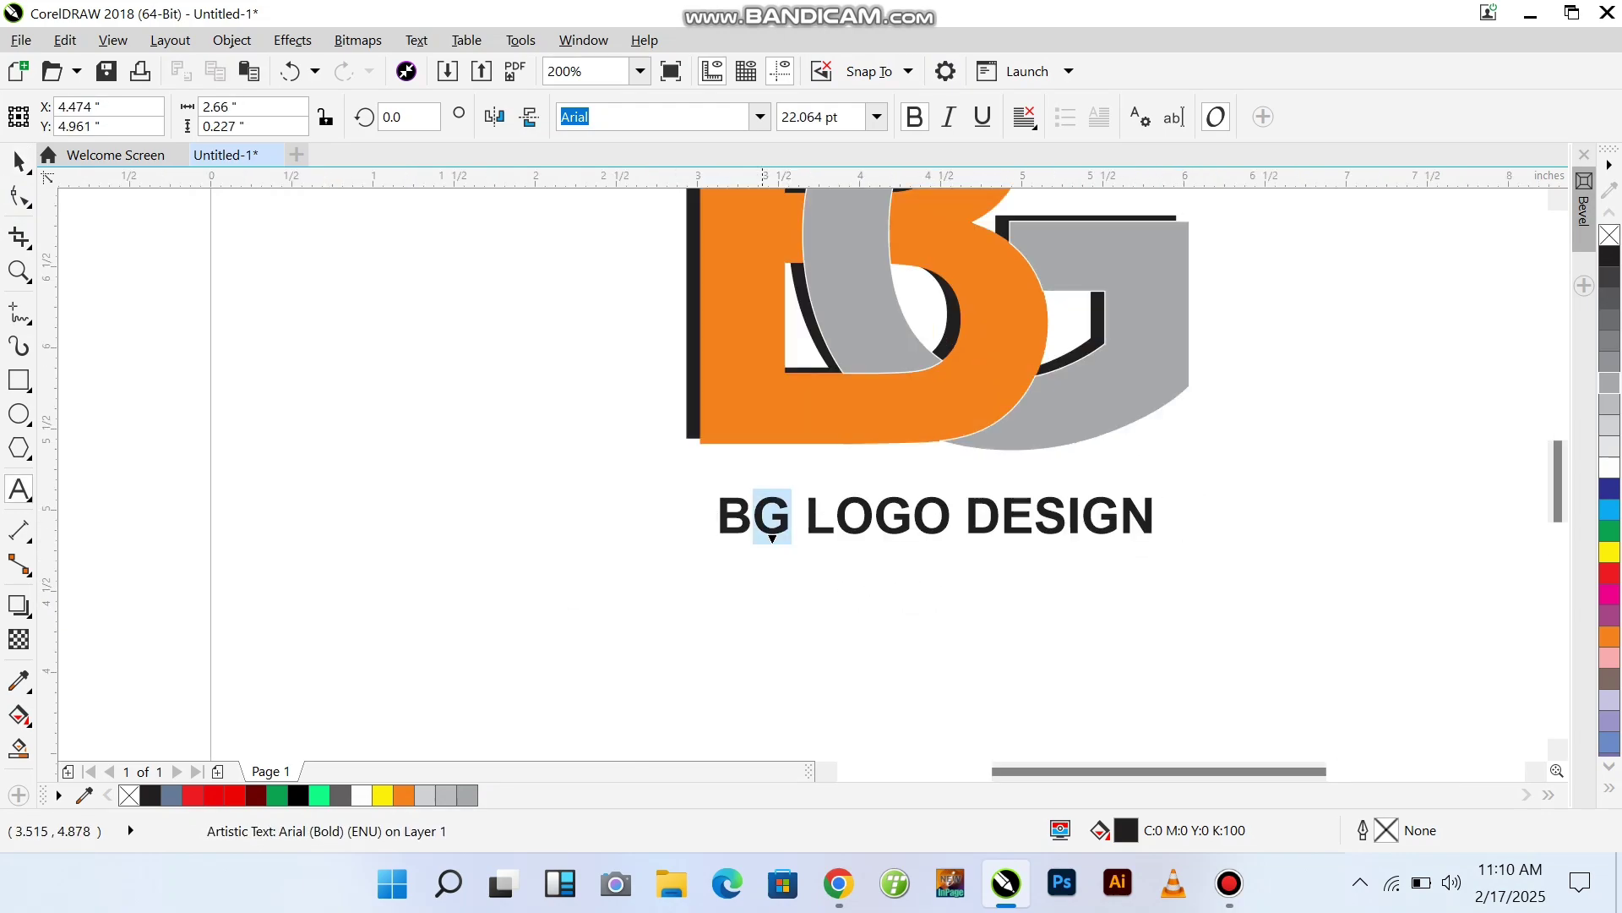
click(19, 681)
click(798, 427)
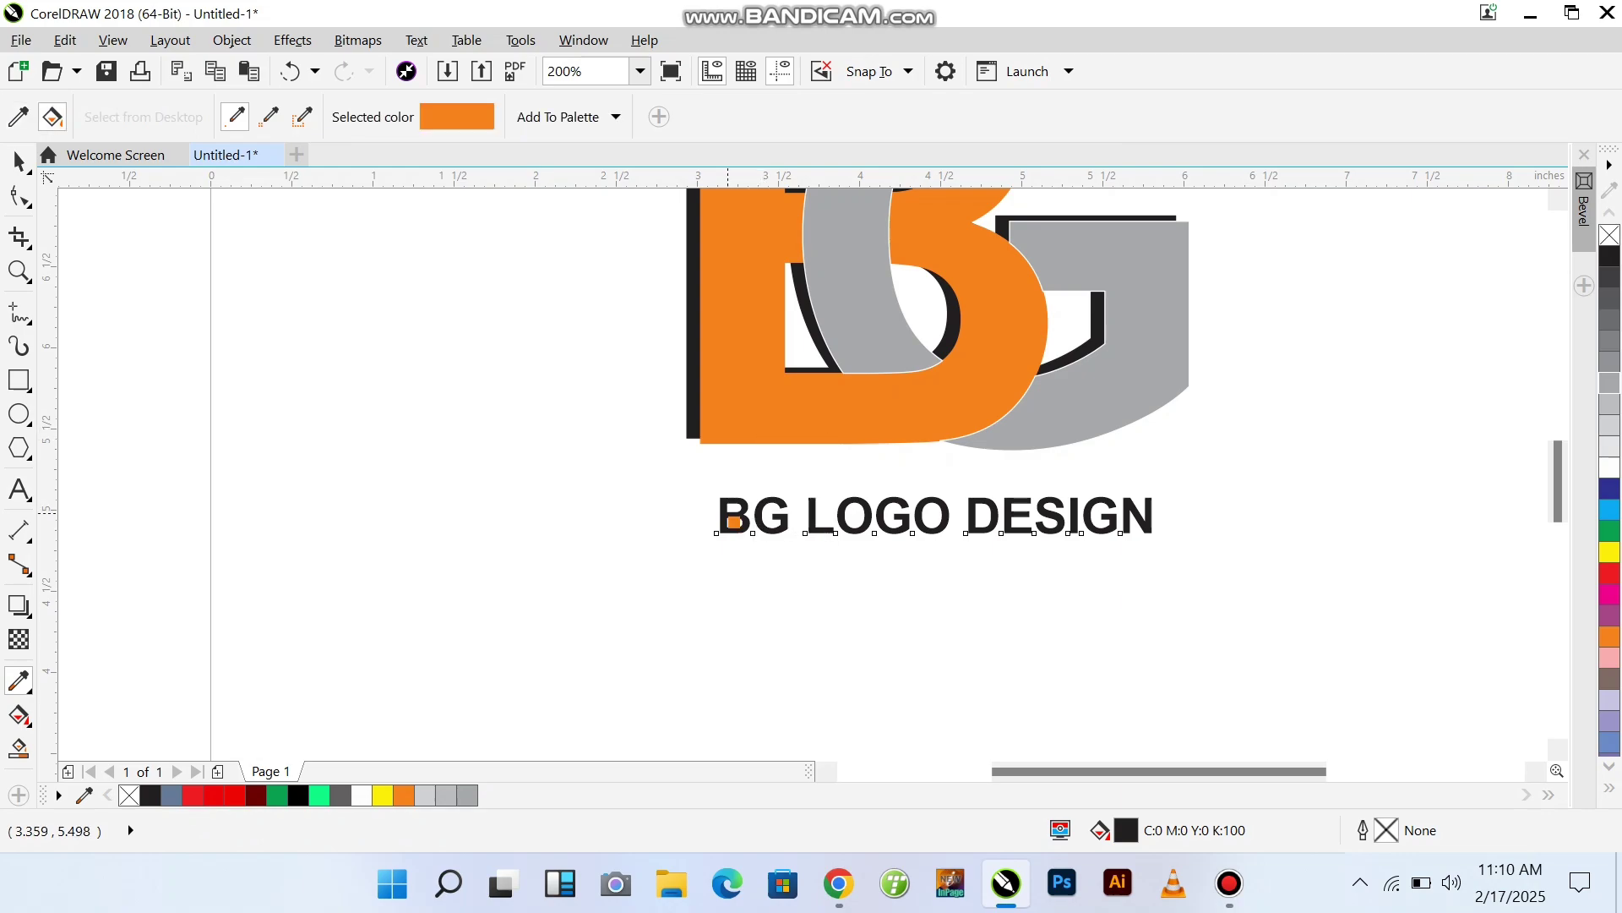
scroll(757, 530, up, 3)
click(757, 530)
scroll(757, 529, down, 1)
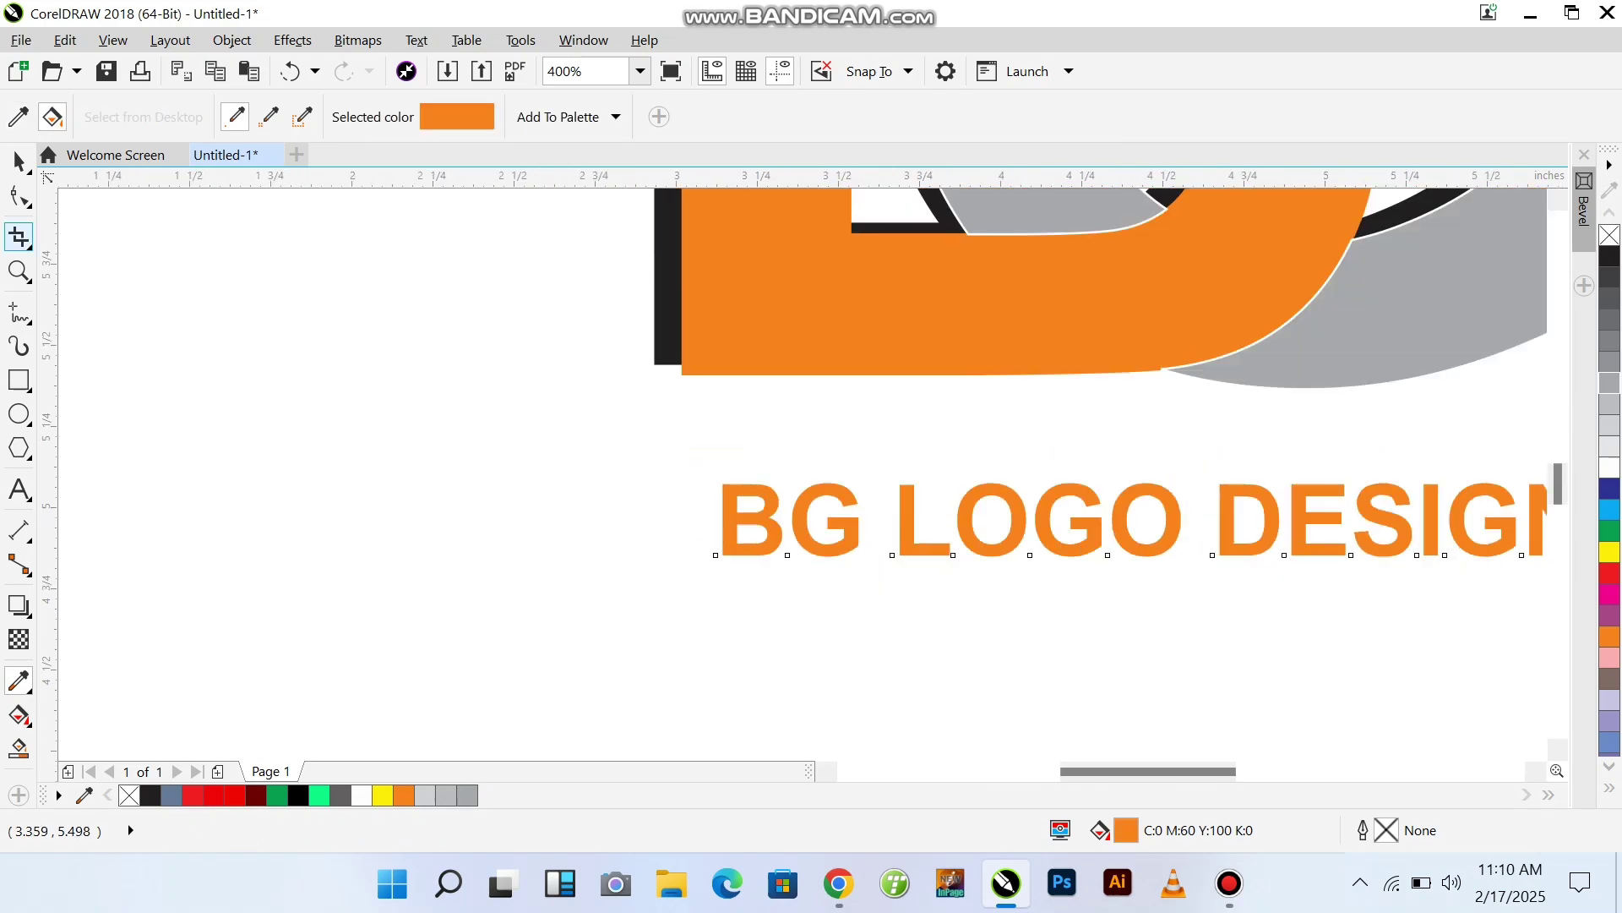
click(19, 161)
click(584, 431)
Step: Recolour only the word LOGO in a grey one shade darker than the monogram's letter G
scroll(764, 528, down, 1)
scroll(874, 523, up, 1)
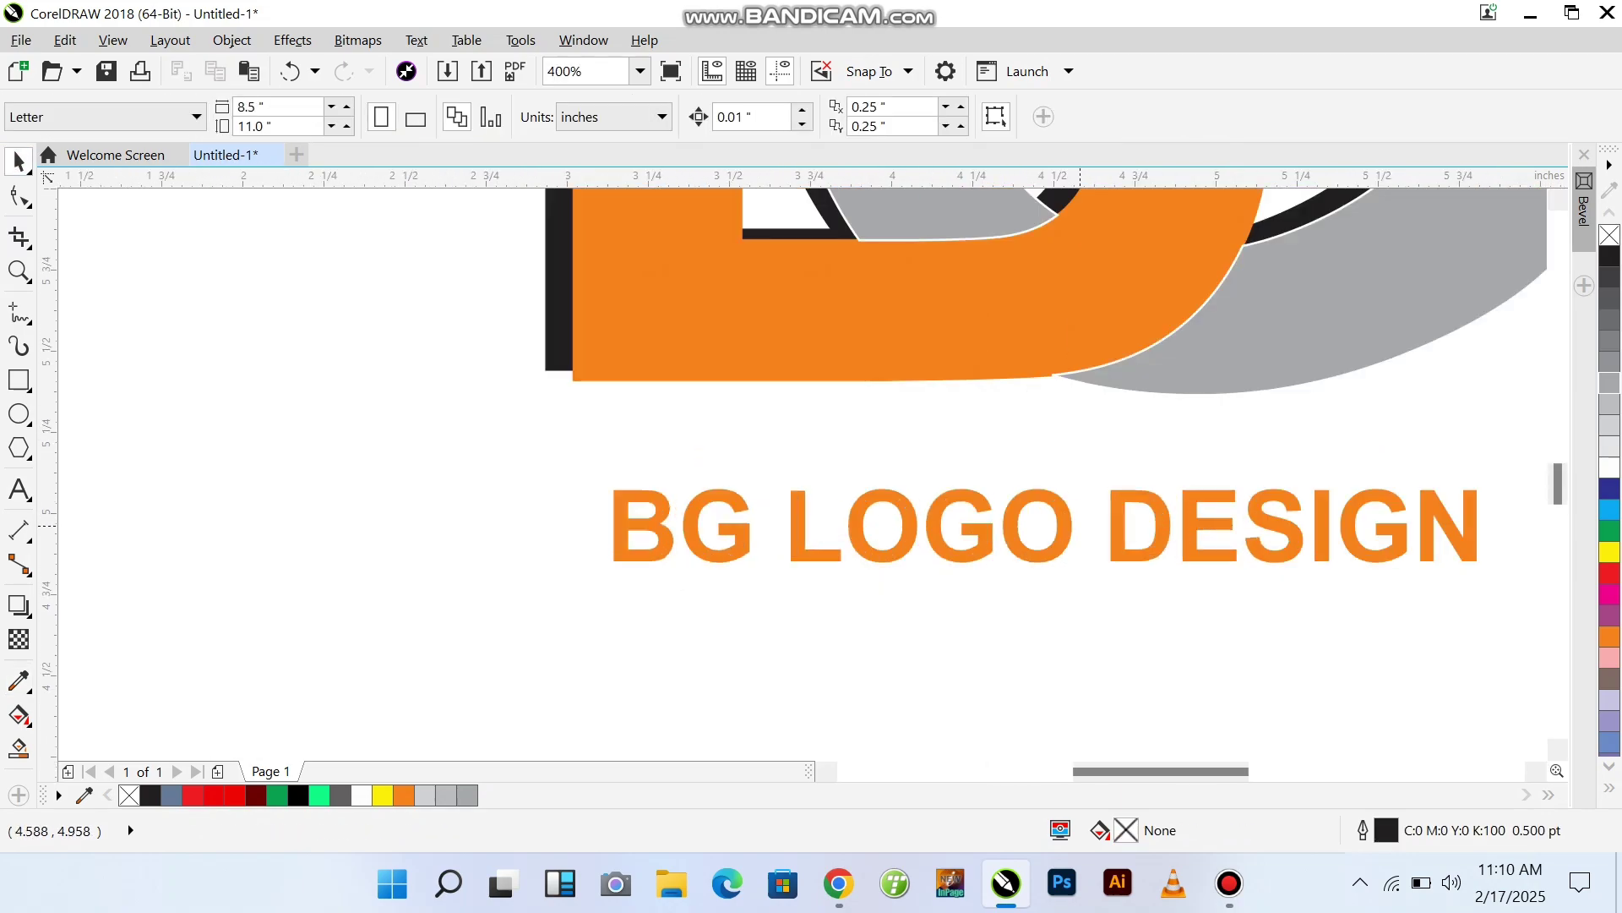
double_click(1070, 522)
drag(1074, 524, 793, 527)
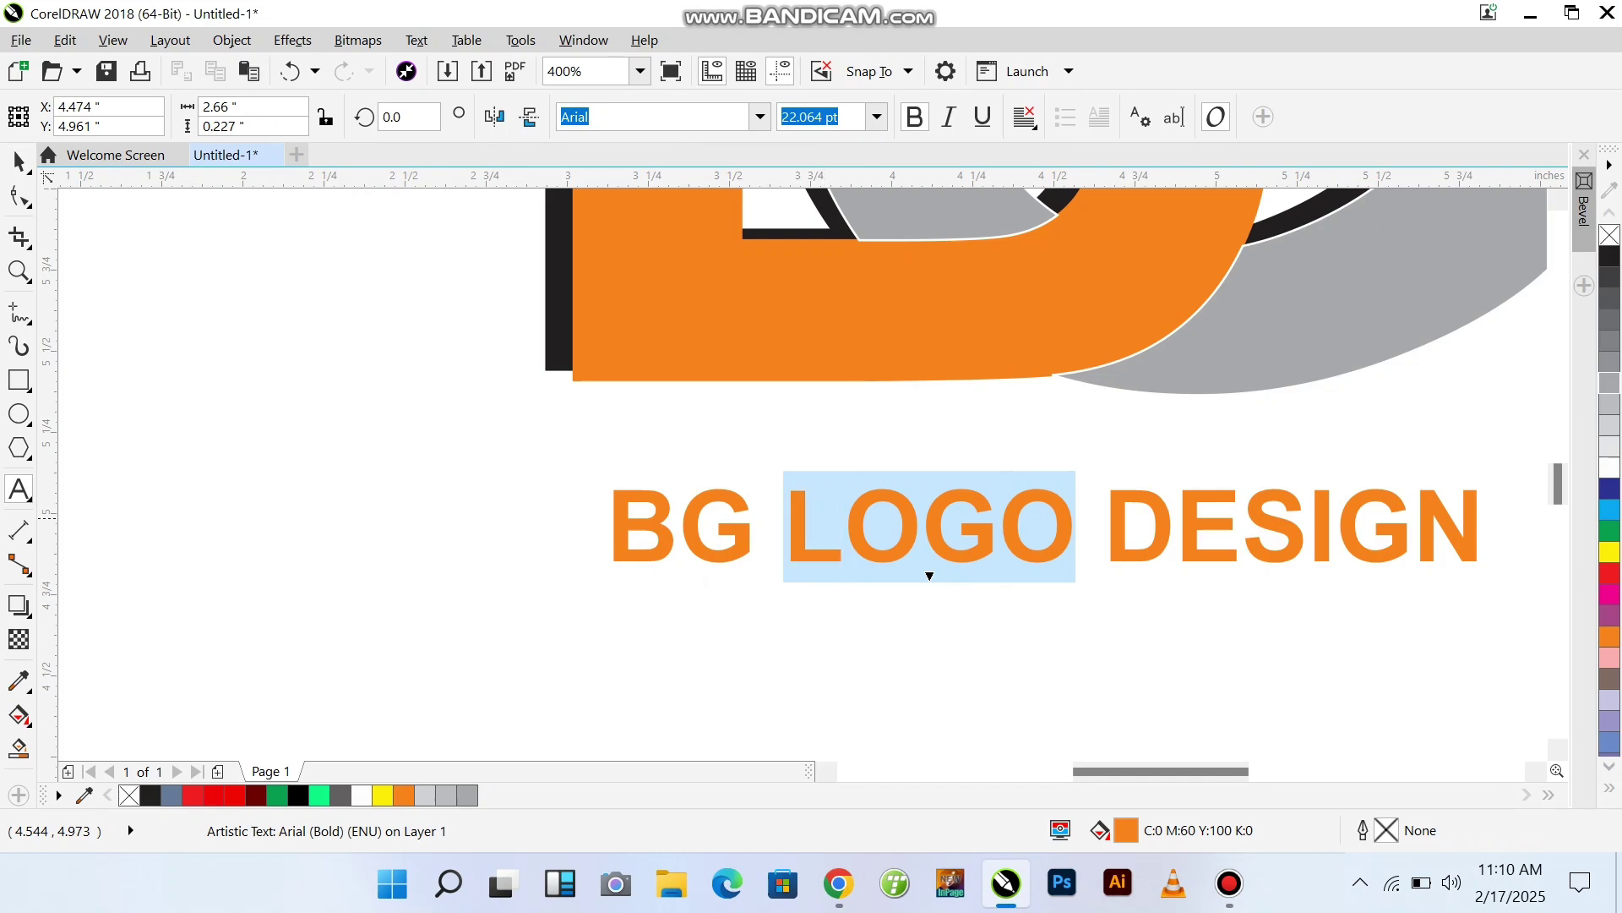
click(1610, 383)
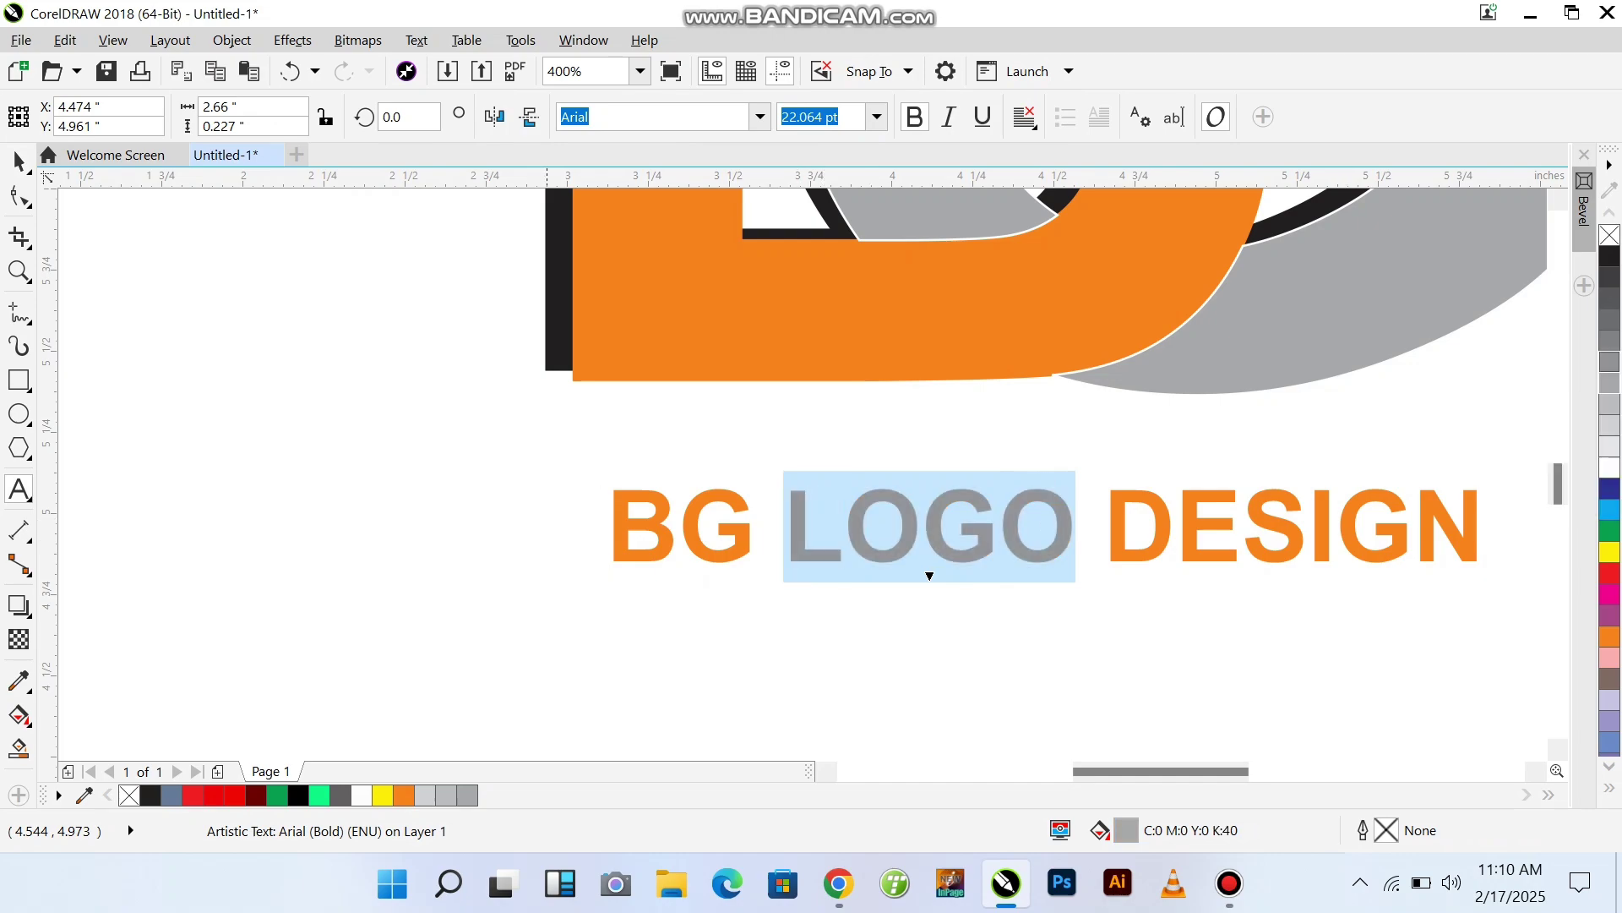
key(Escape)
key(Escape)
scroll(490, 418, down, 1)
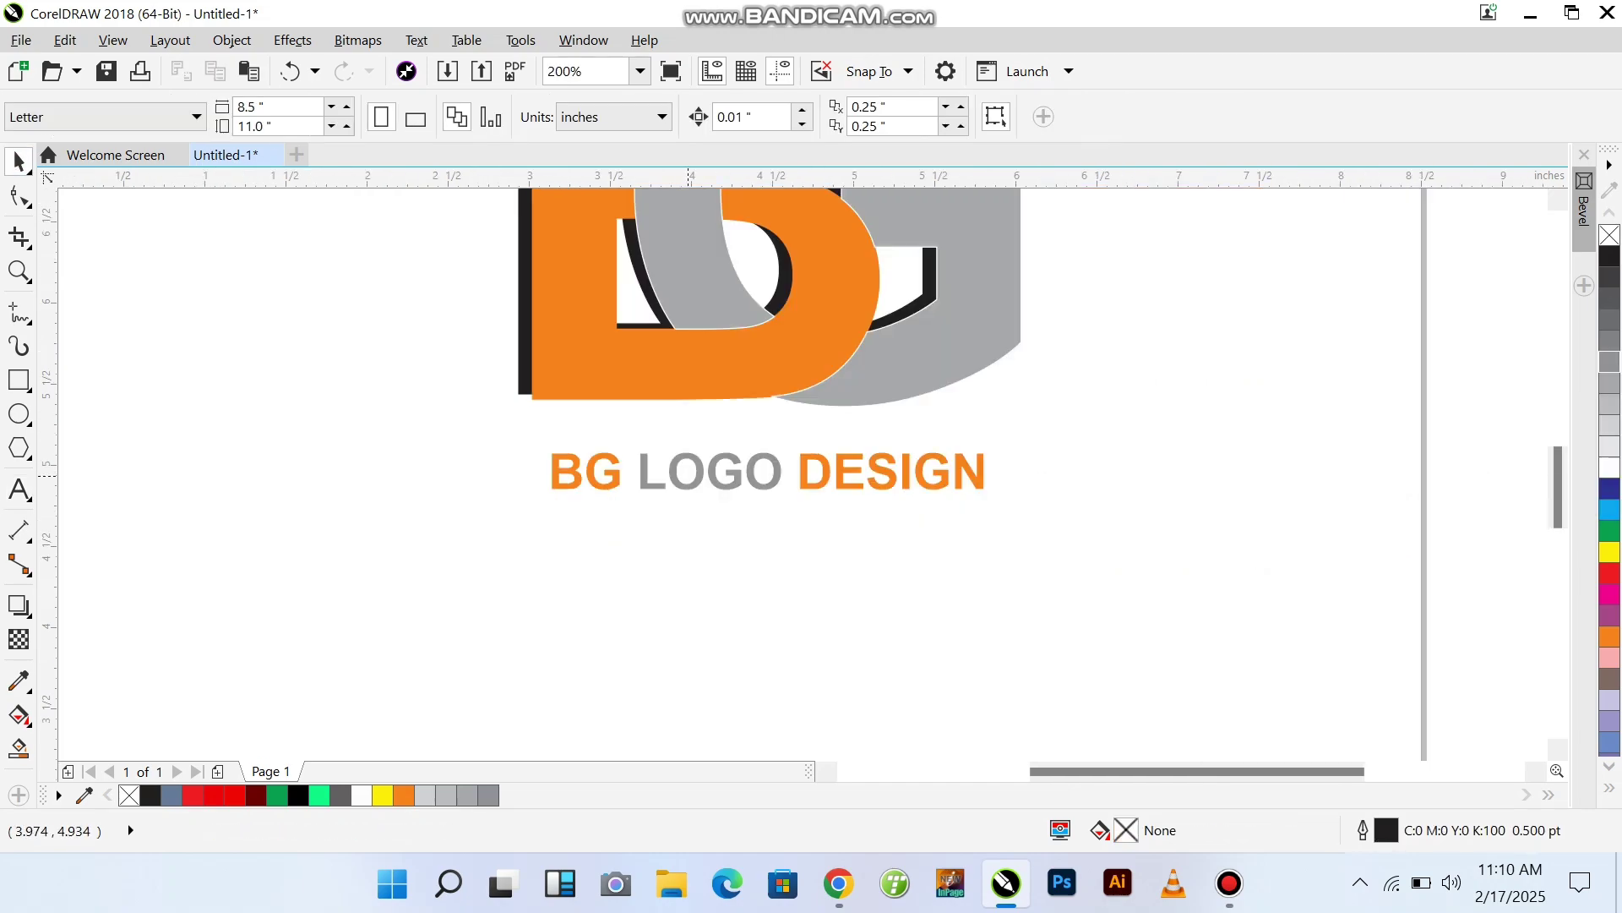
Step: Make a black shadow copy of the BG LOGO DESIGN text, offset slightly to the left behind the coloured text
scroll(688, 475, up, 1)
click(718, 489)
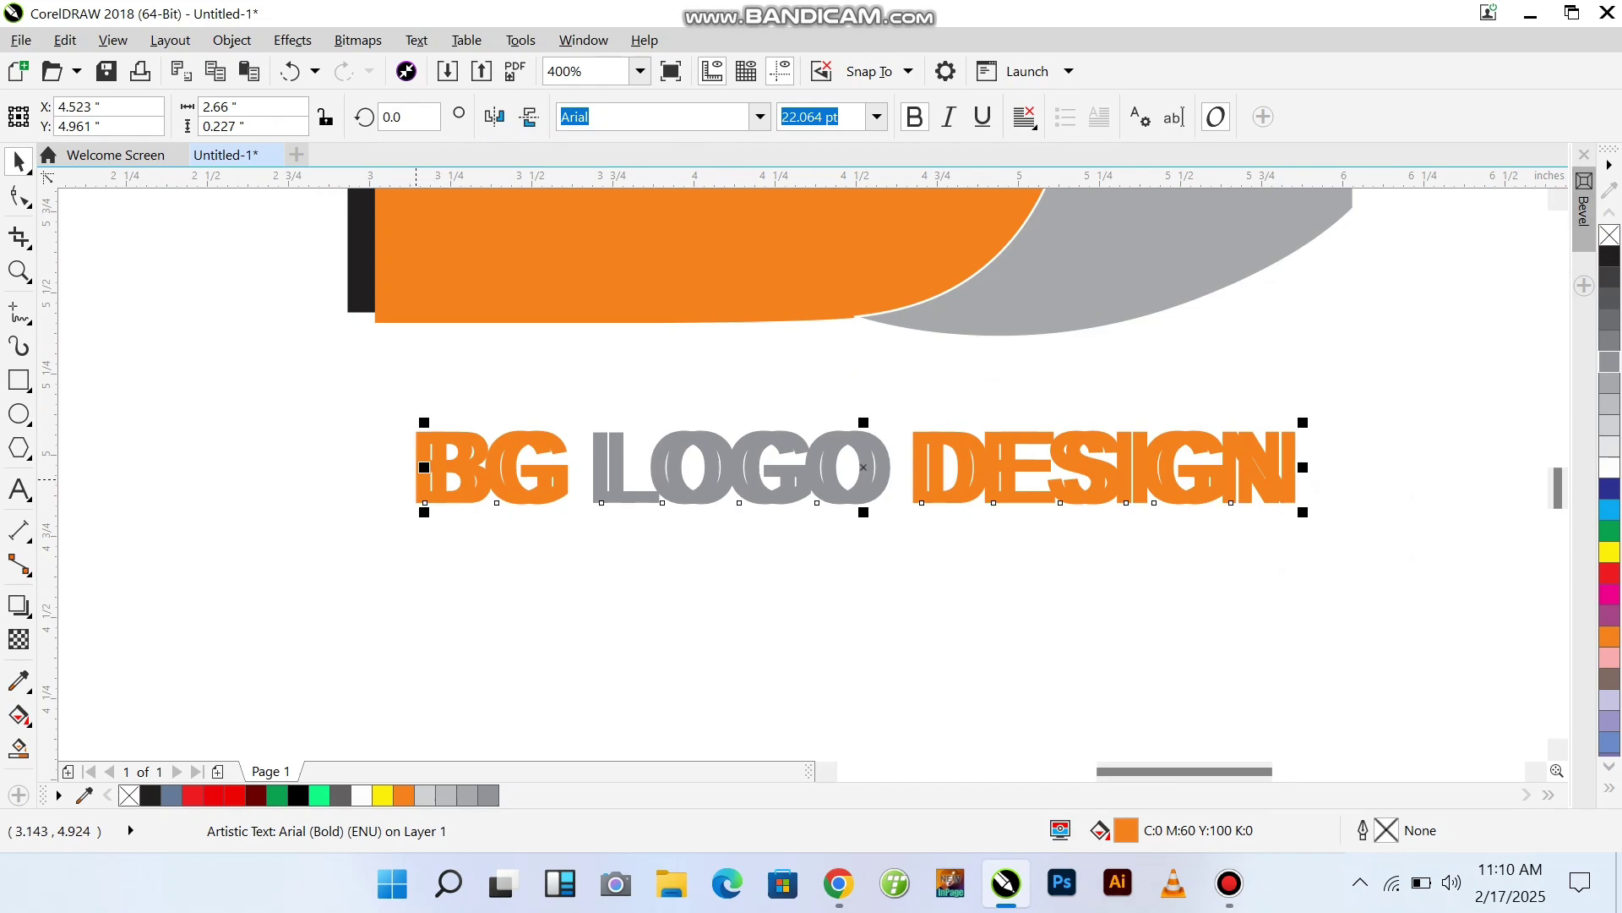
click(416, 479)
click(1610, 256)
right_click(1609, 256)
click(1432, 618)
click(1122, 485)
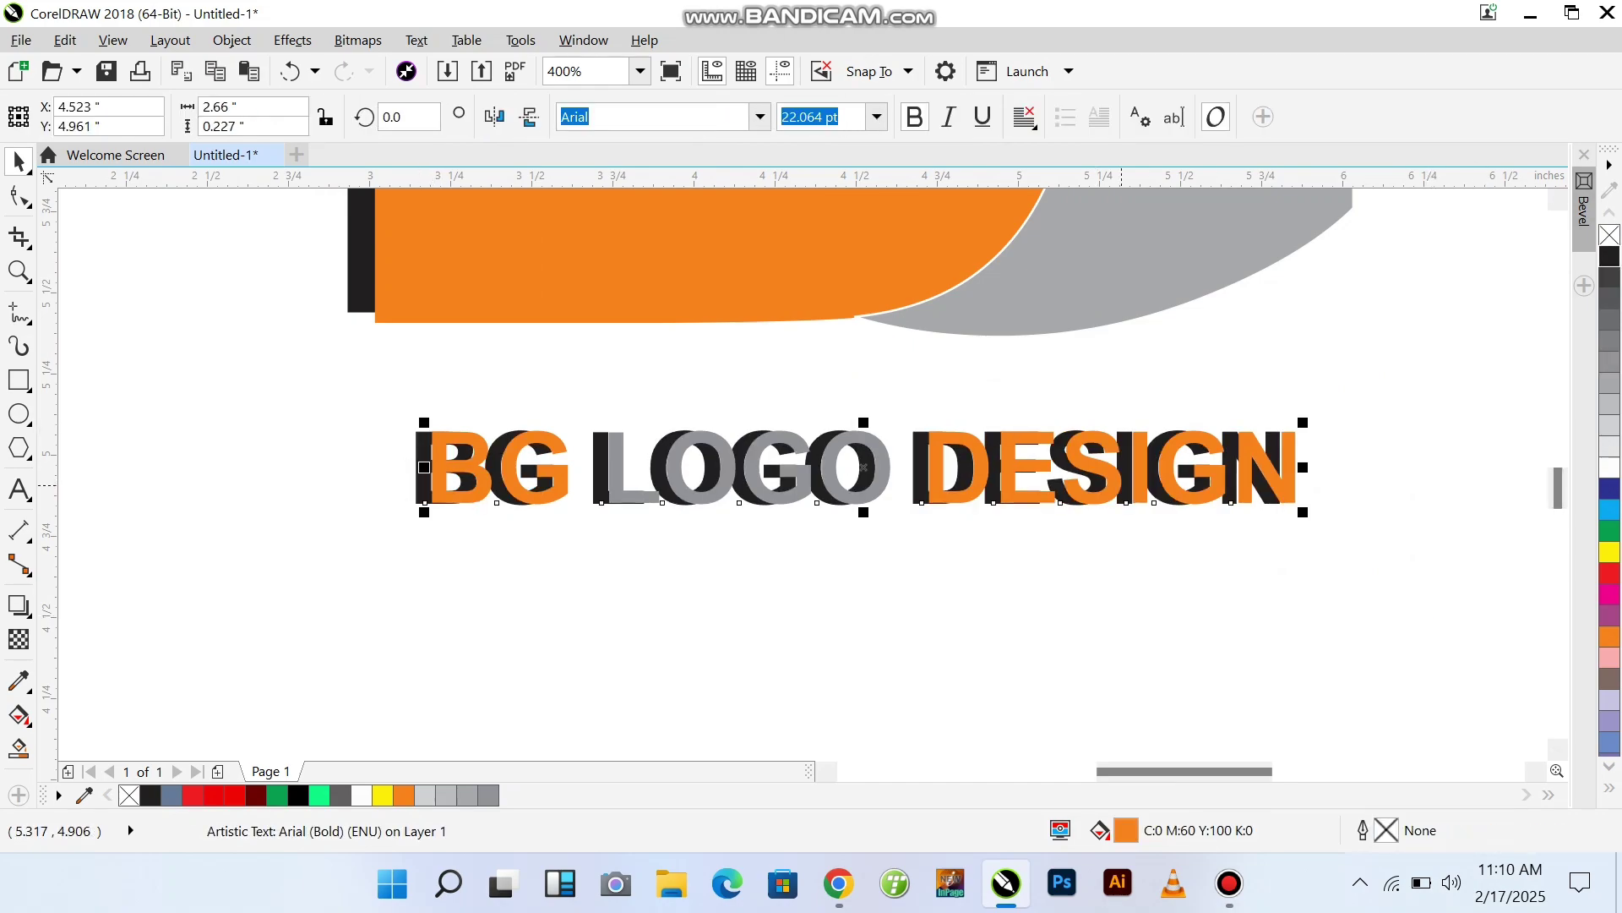
drag(431, 480, 422, 480)
Step: Group the text with its shadow, scale it to about 2.32 inches wide and place it just below the monogram
drag(346, 578, 1536, 401)
key(ctrl+g)
drag(674, 467, 630, 436)
scroll(793, 483, down, 1)
drag(934, 486, 895, 474)
drag(692, 462, 711, 462)
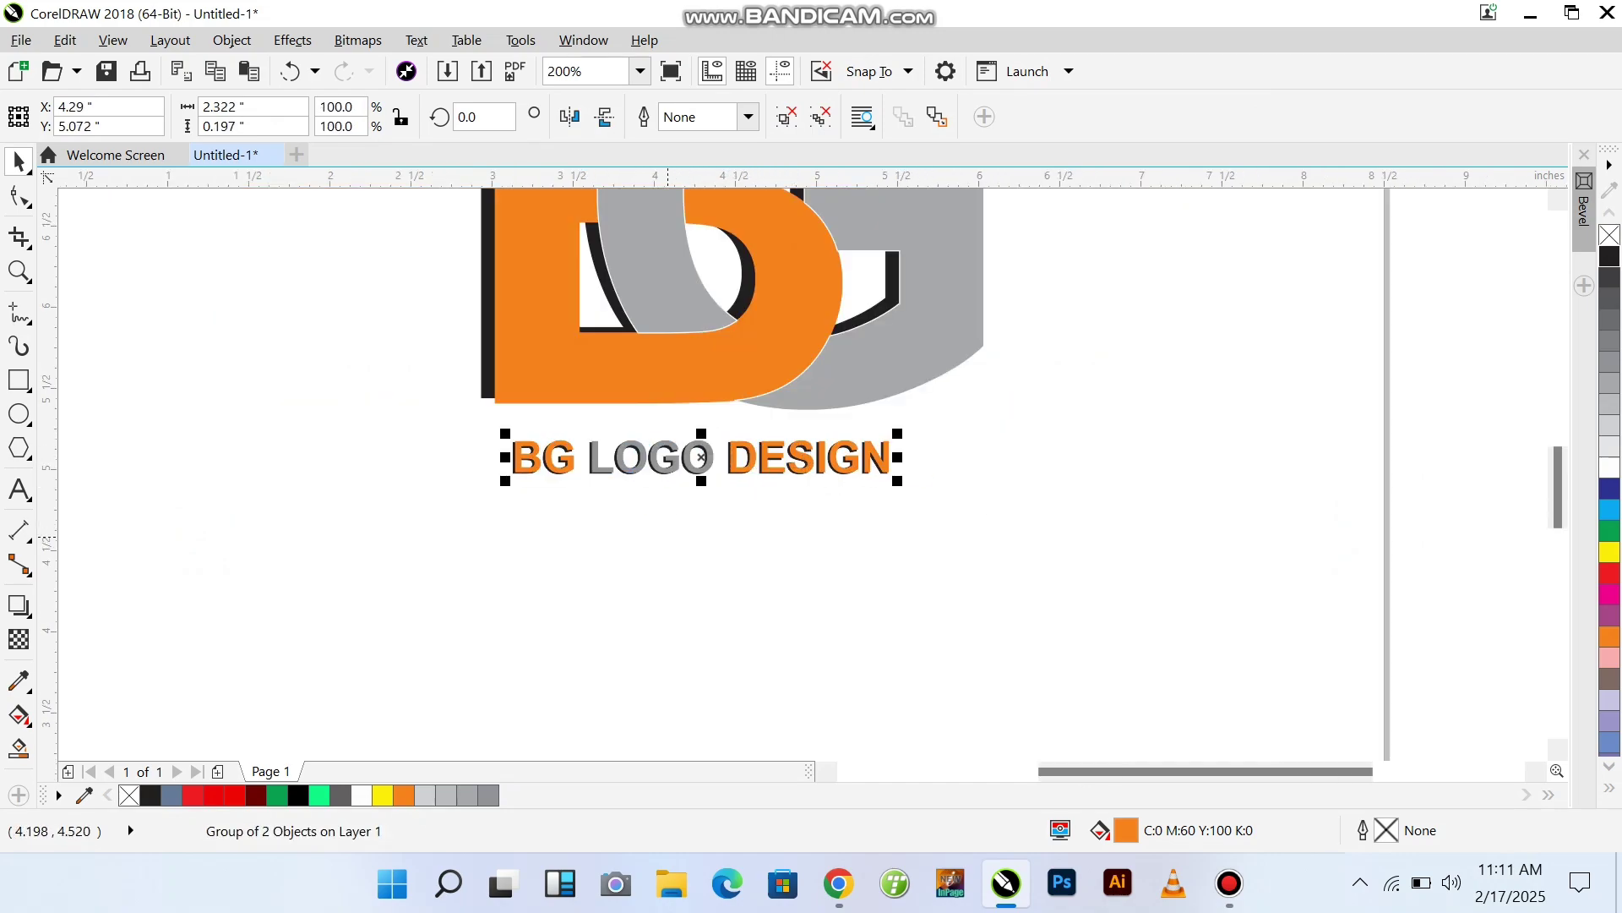
Step: Group the monogram with its caption text and shift the complete logo slightly on the page
click(668, 564)
scroll(668, 563, down, 1)
drag(518, 601, 978, 237)
key(ctrl+g)
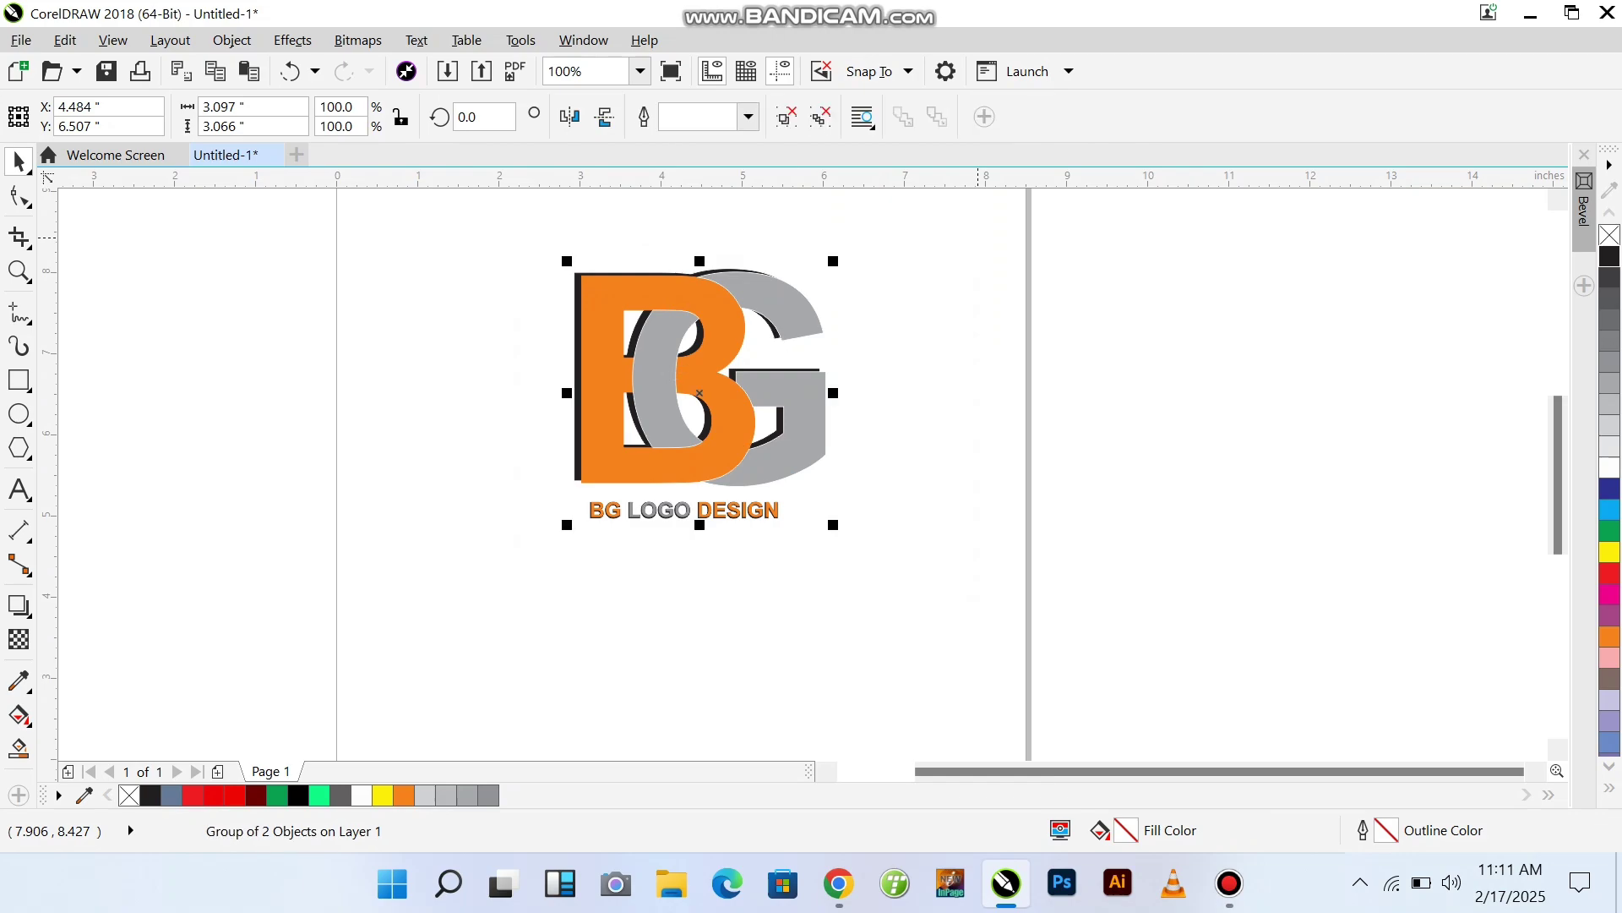
click(978, 236)
scroll(746, 396, down, 1)
drag(739, 412, 728, 383)
Step: Create a vertically mirrored copy of the logo directly below the original and nudge it down
drag(715, 299, 727, 471)
right_click(727, 472)
key(Down)
key(Down)
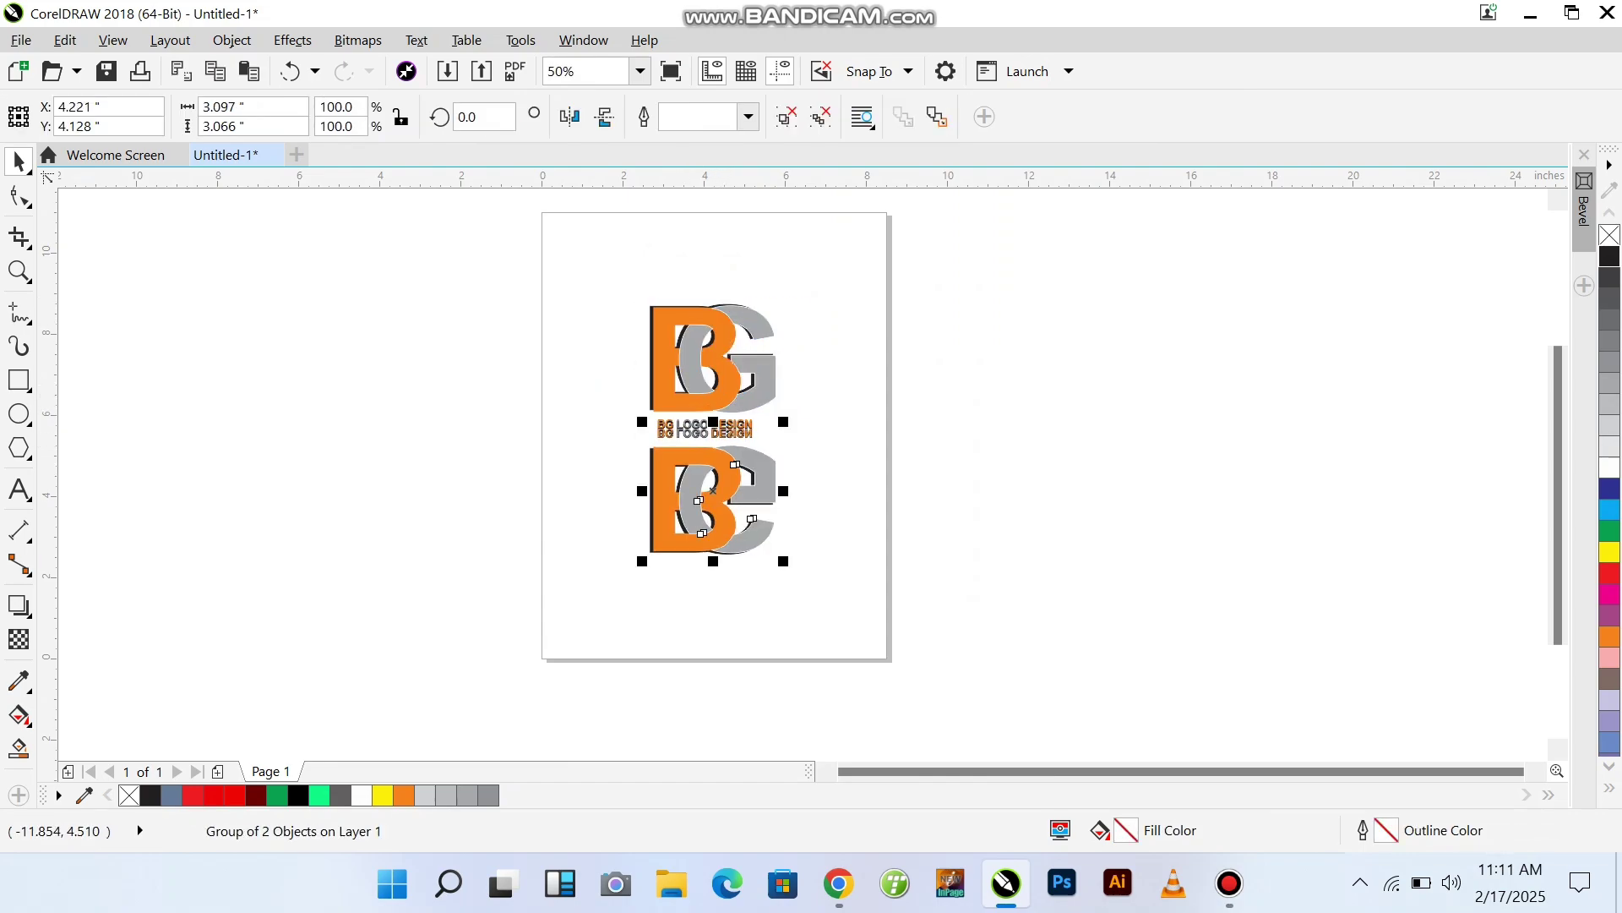
Step: Apply a linear transparency to the mirrored copy, fading it out downward to 100 as a reflection
click(19, 639)
drag(701, 358, 696, 533)
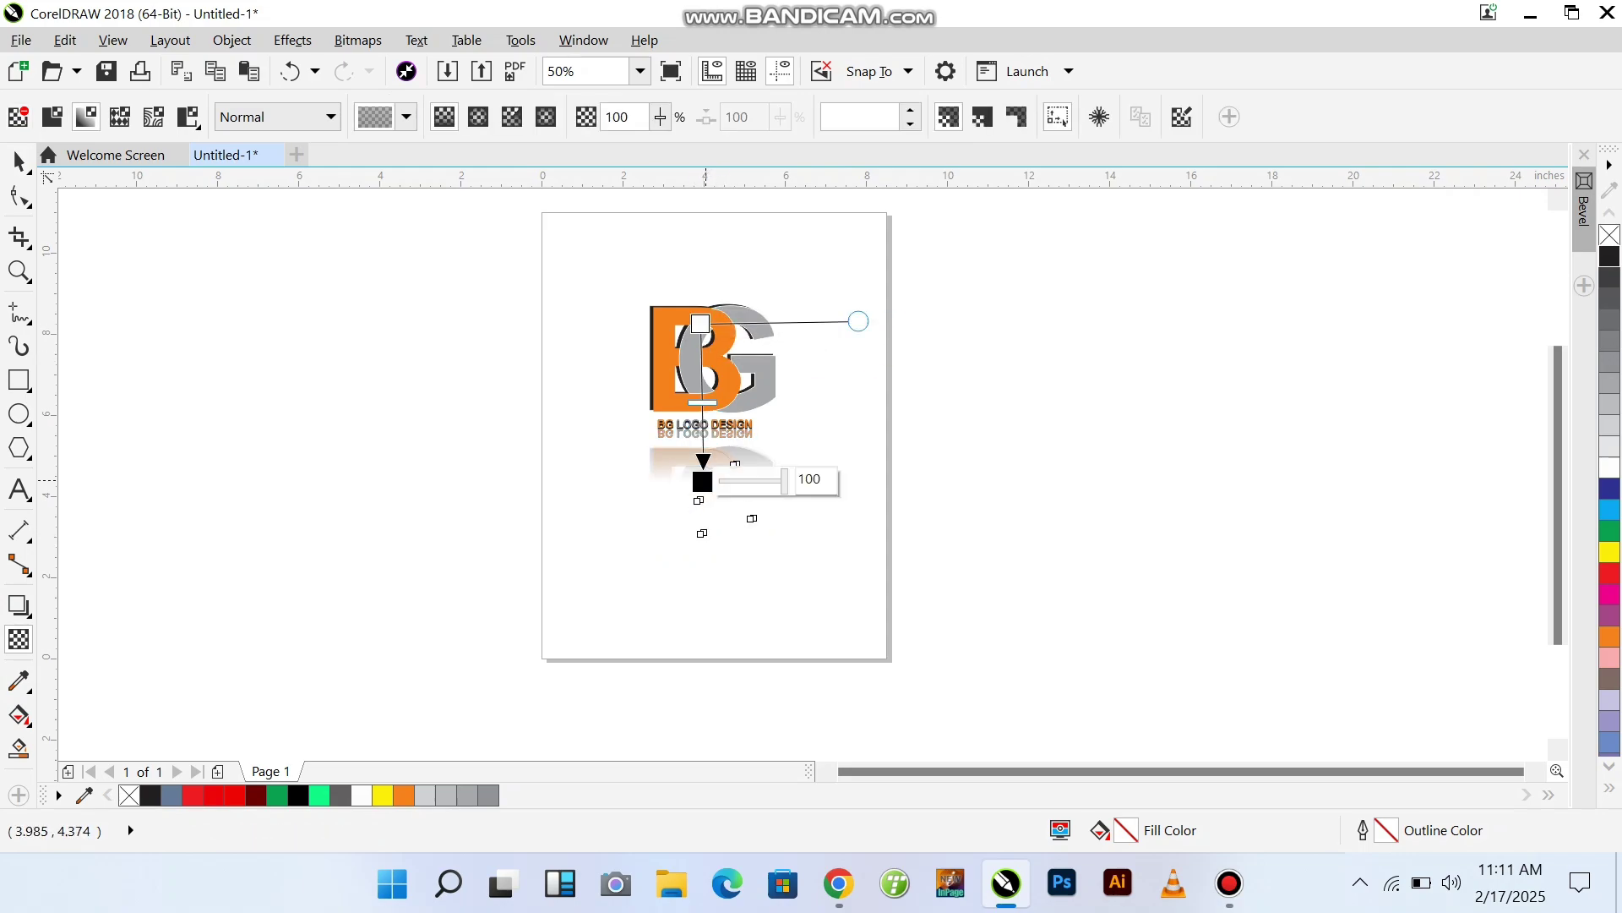
scroll(712, 451, up, 2)
drag(692, 356, 690, 227)
drag(696, 513, 770, 533)
scroll(702, 531, down, 1)
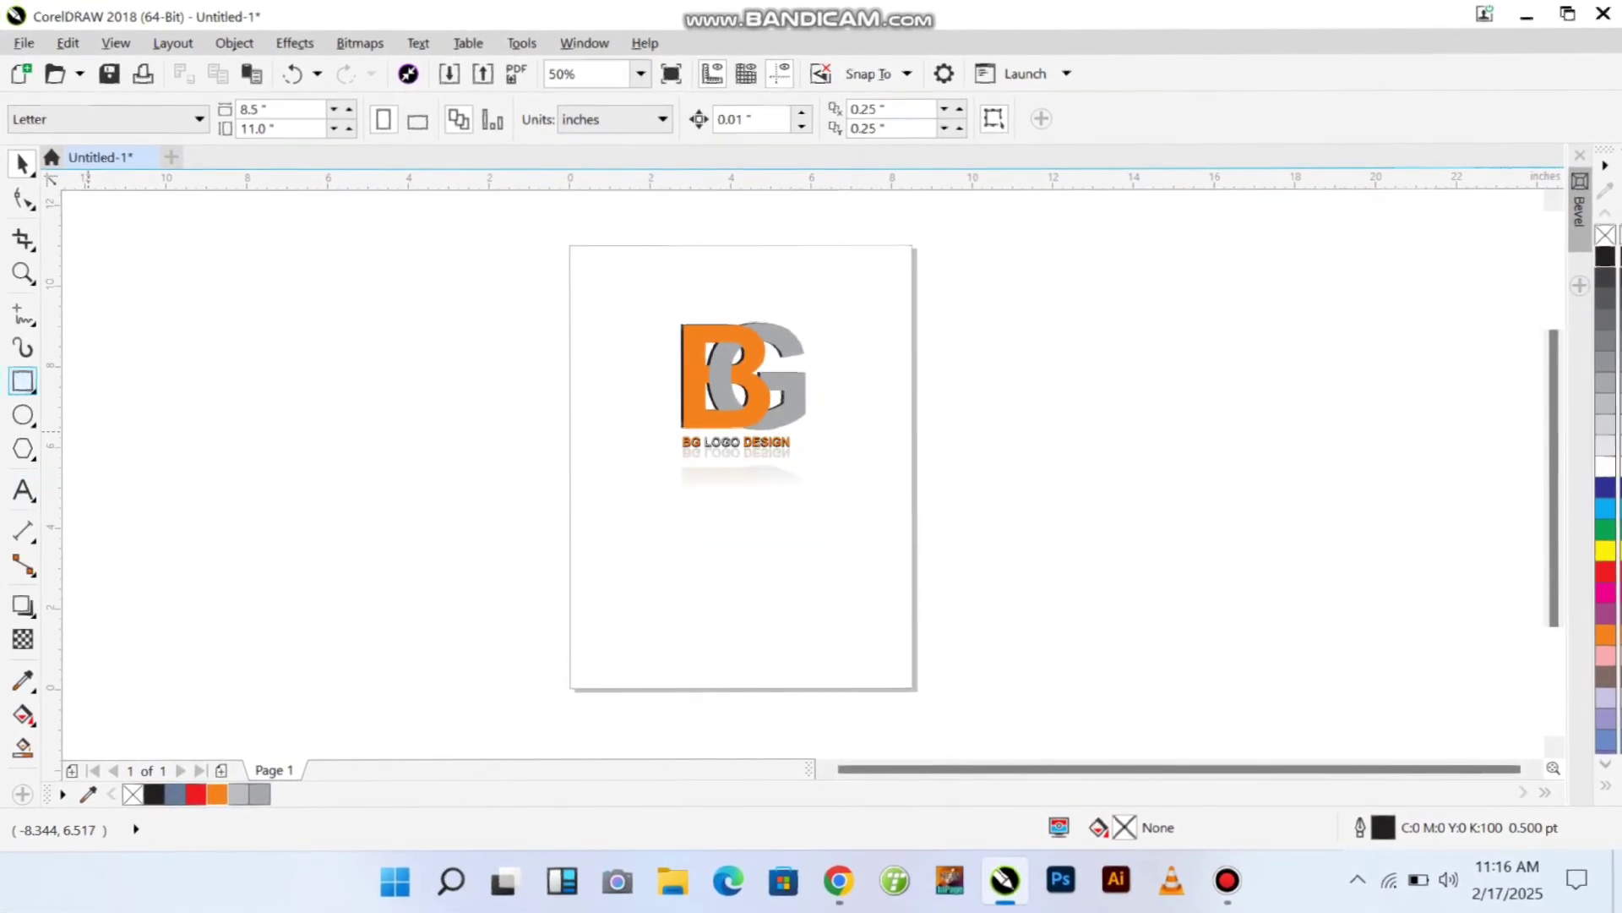
Step: Add a page-sized 8.5 by 11 inch background rectangle behind the logo and fill it with muted green C20 M0 Y40 K20
double_click(23, 381)
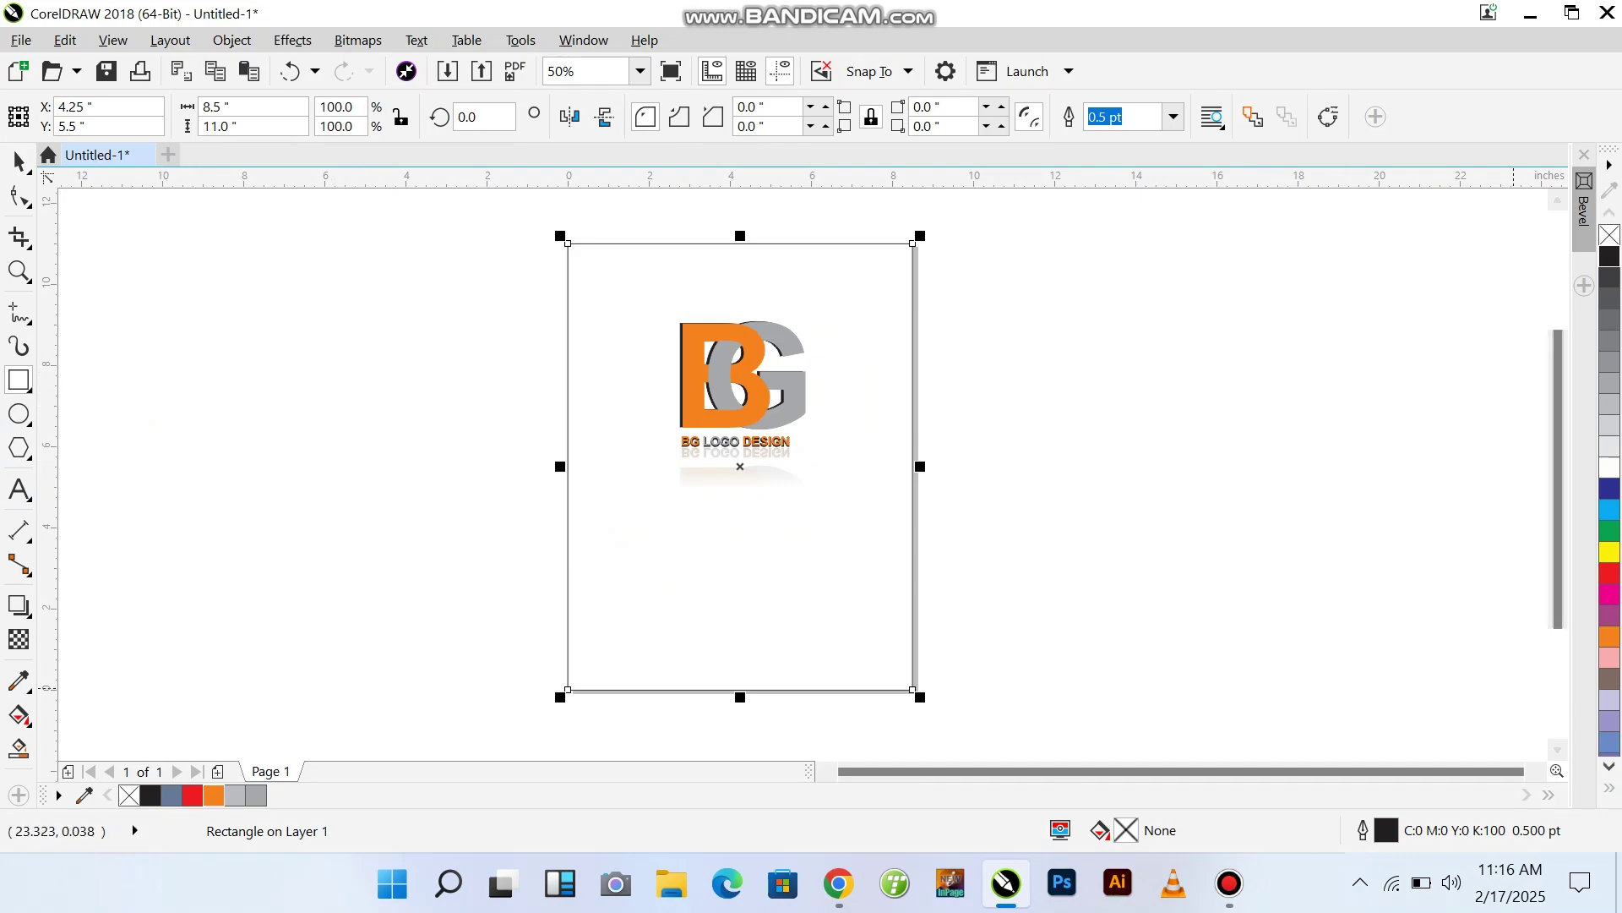
click(1610, 721)
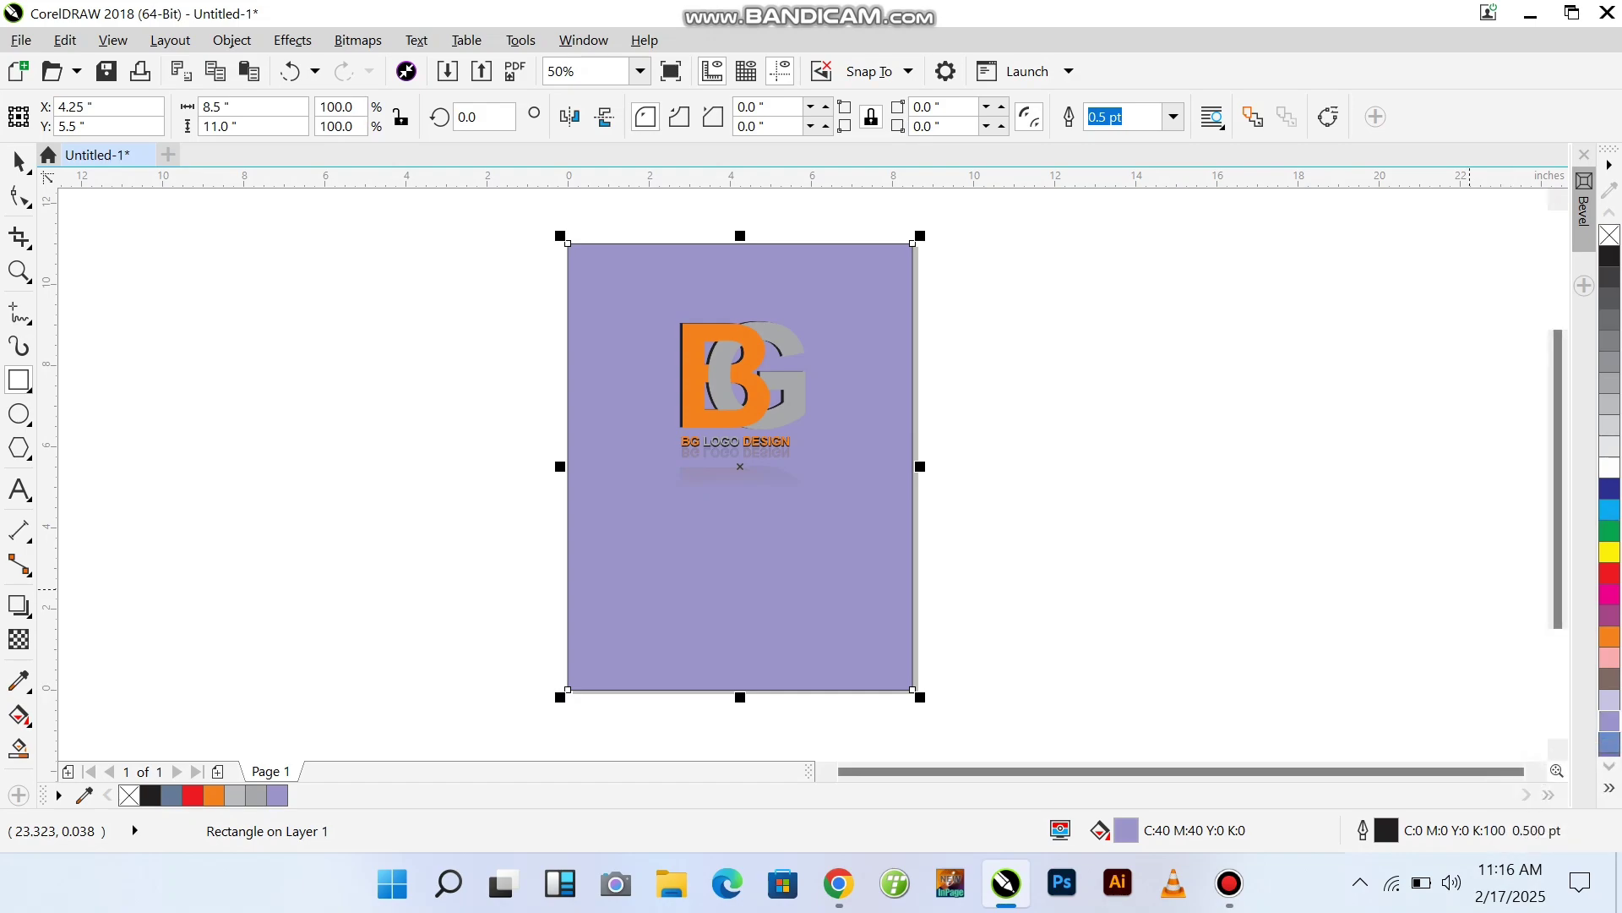
click(1608, 787)
click(1546, 637)
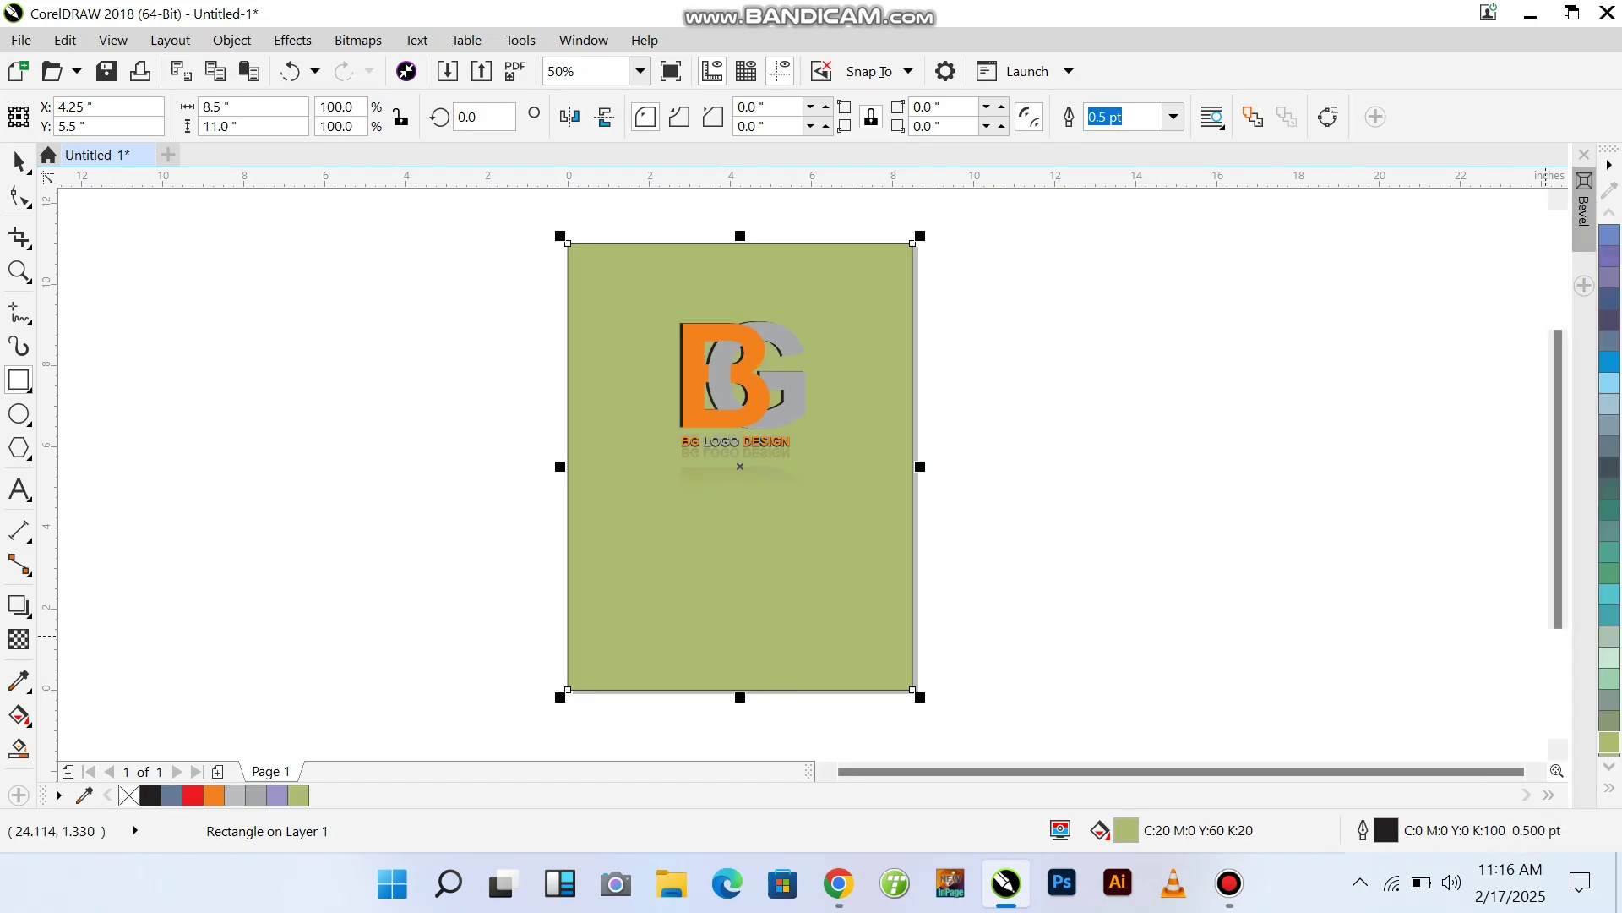
click(1609, 788)
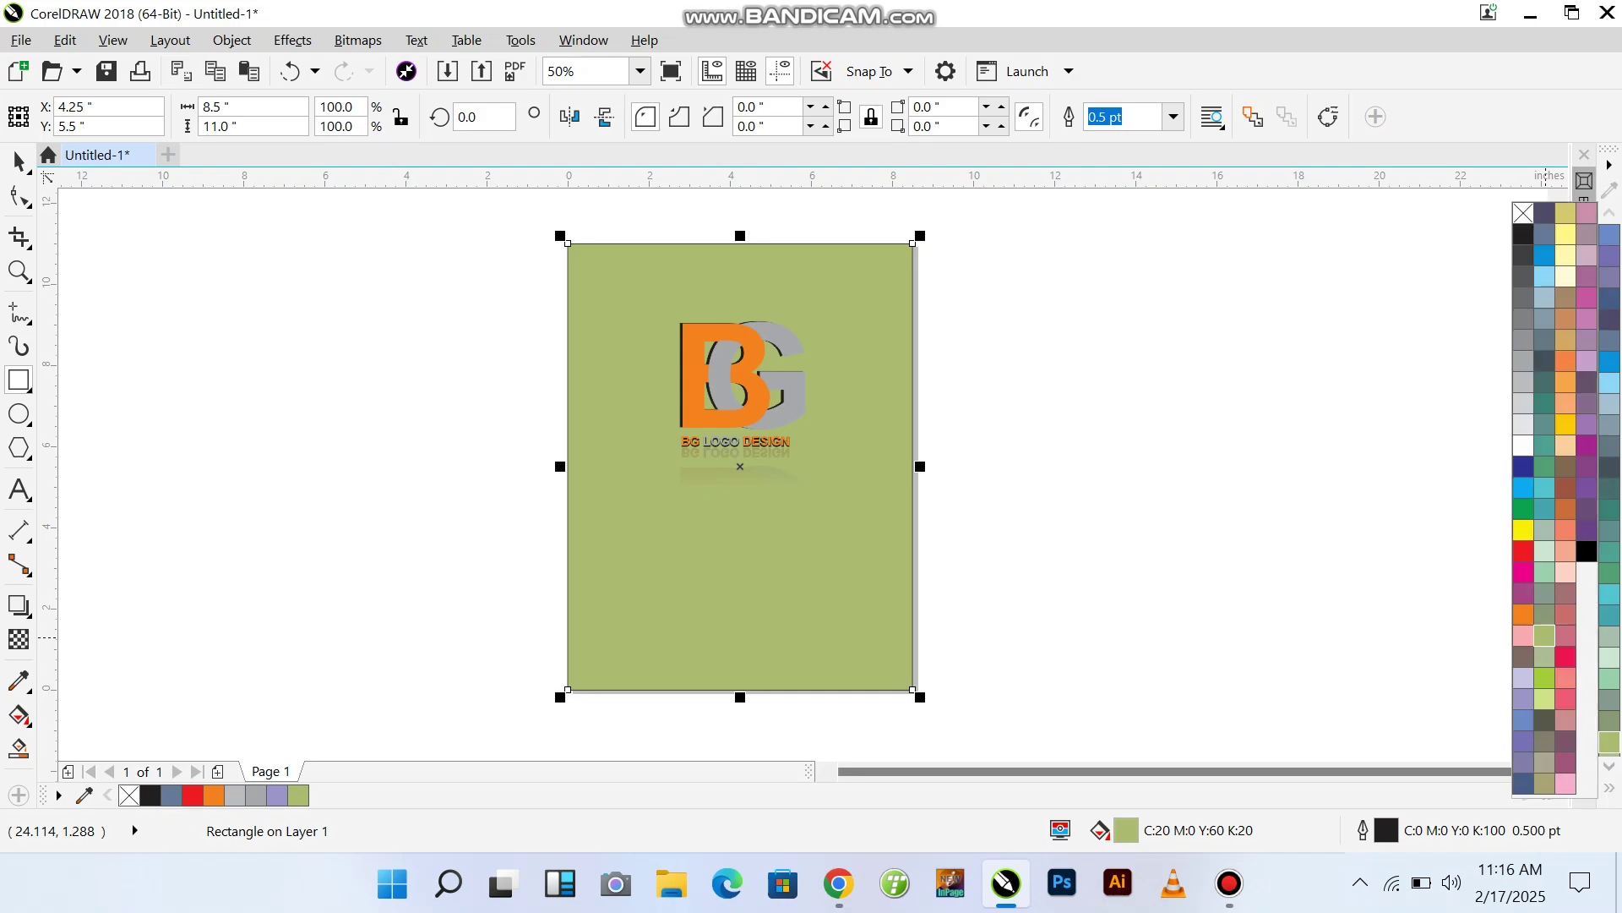
click(1545, 655)
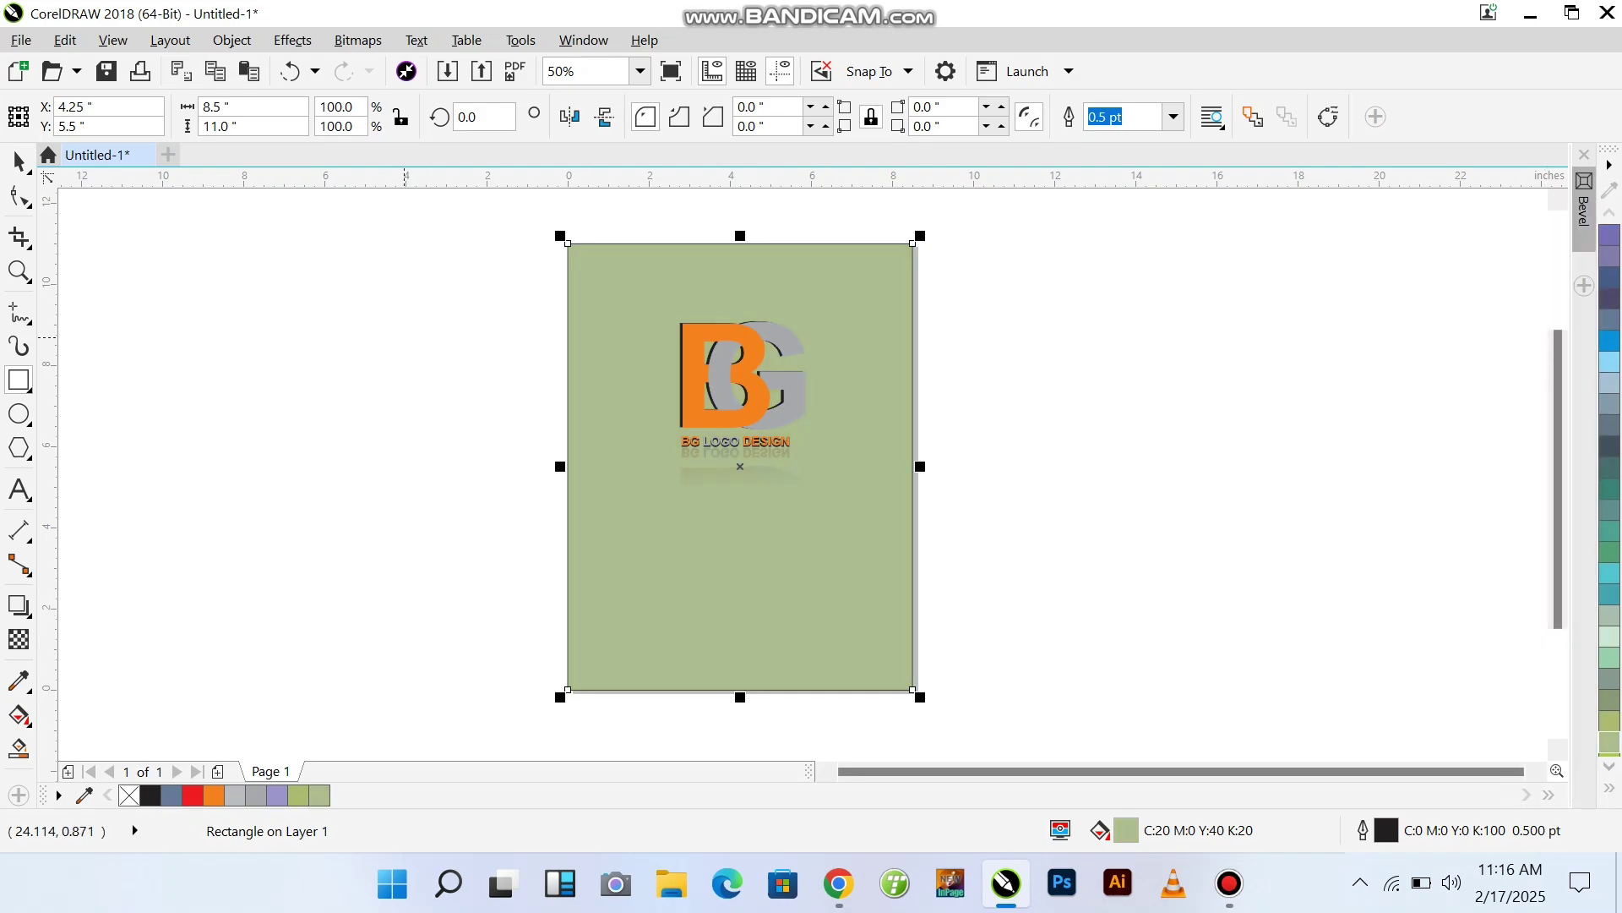
click(19, 162)
click(276, 341)
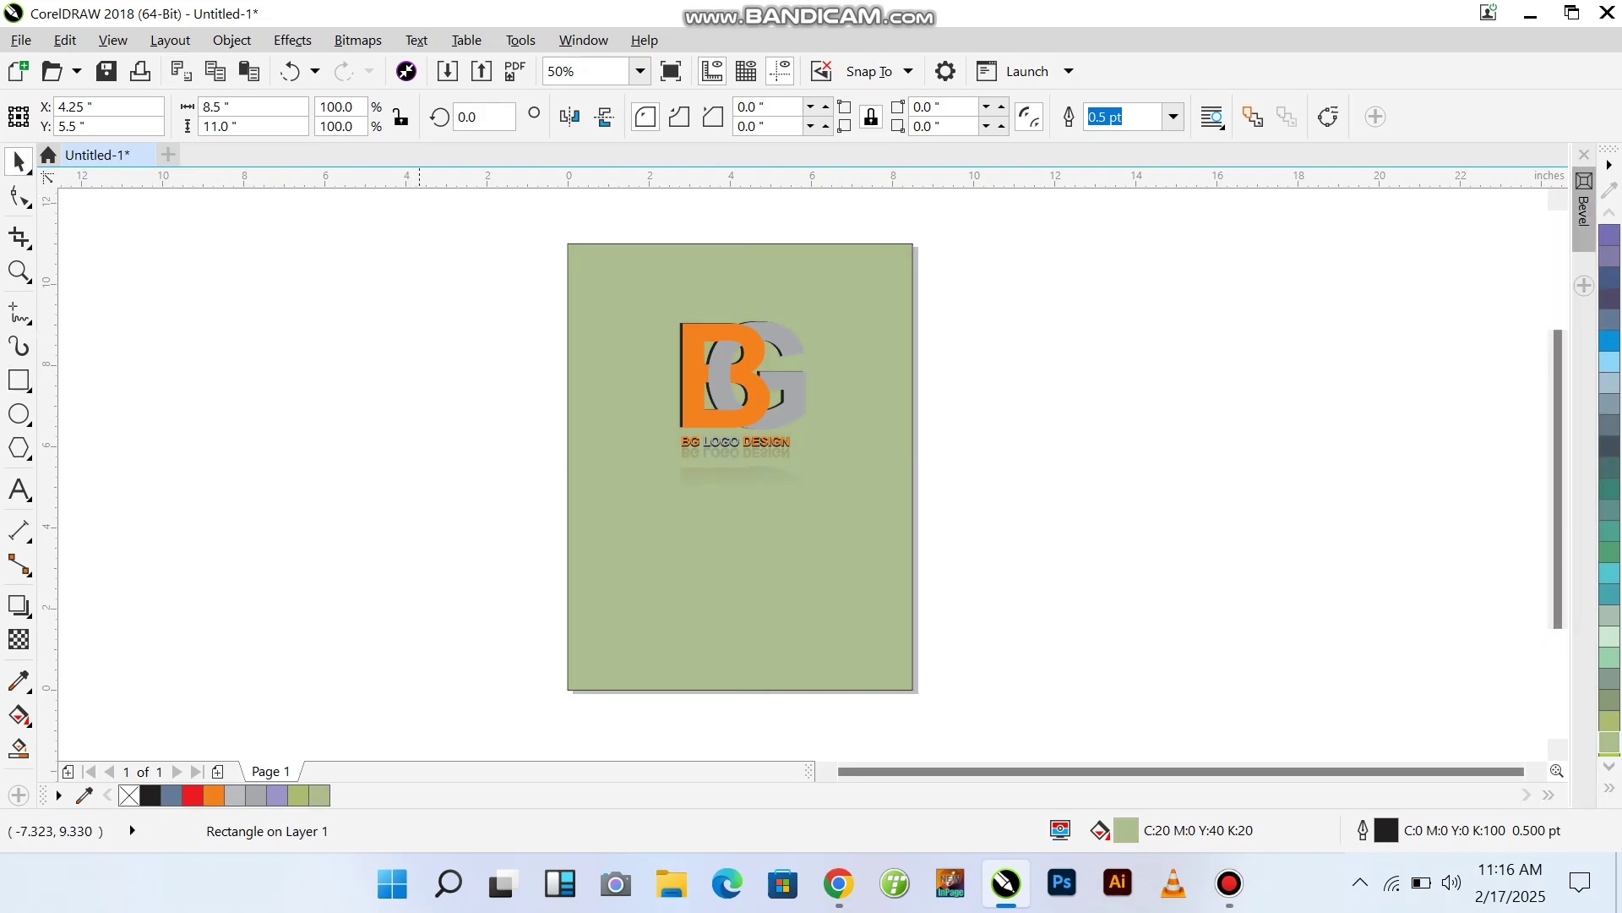
Step: Group the background with the logo, fit the group in view and preview the design full screen
scroll(686, 411, up, 1)
scroll(686, 412, up, 1)
scroll(686, 411, down, 1)
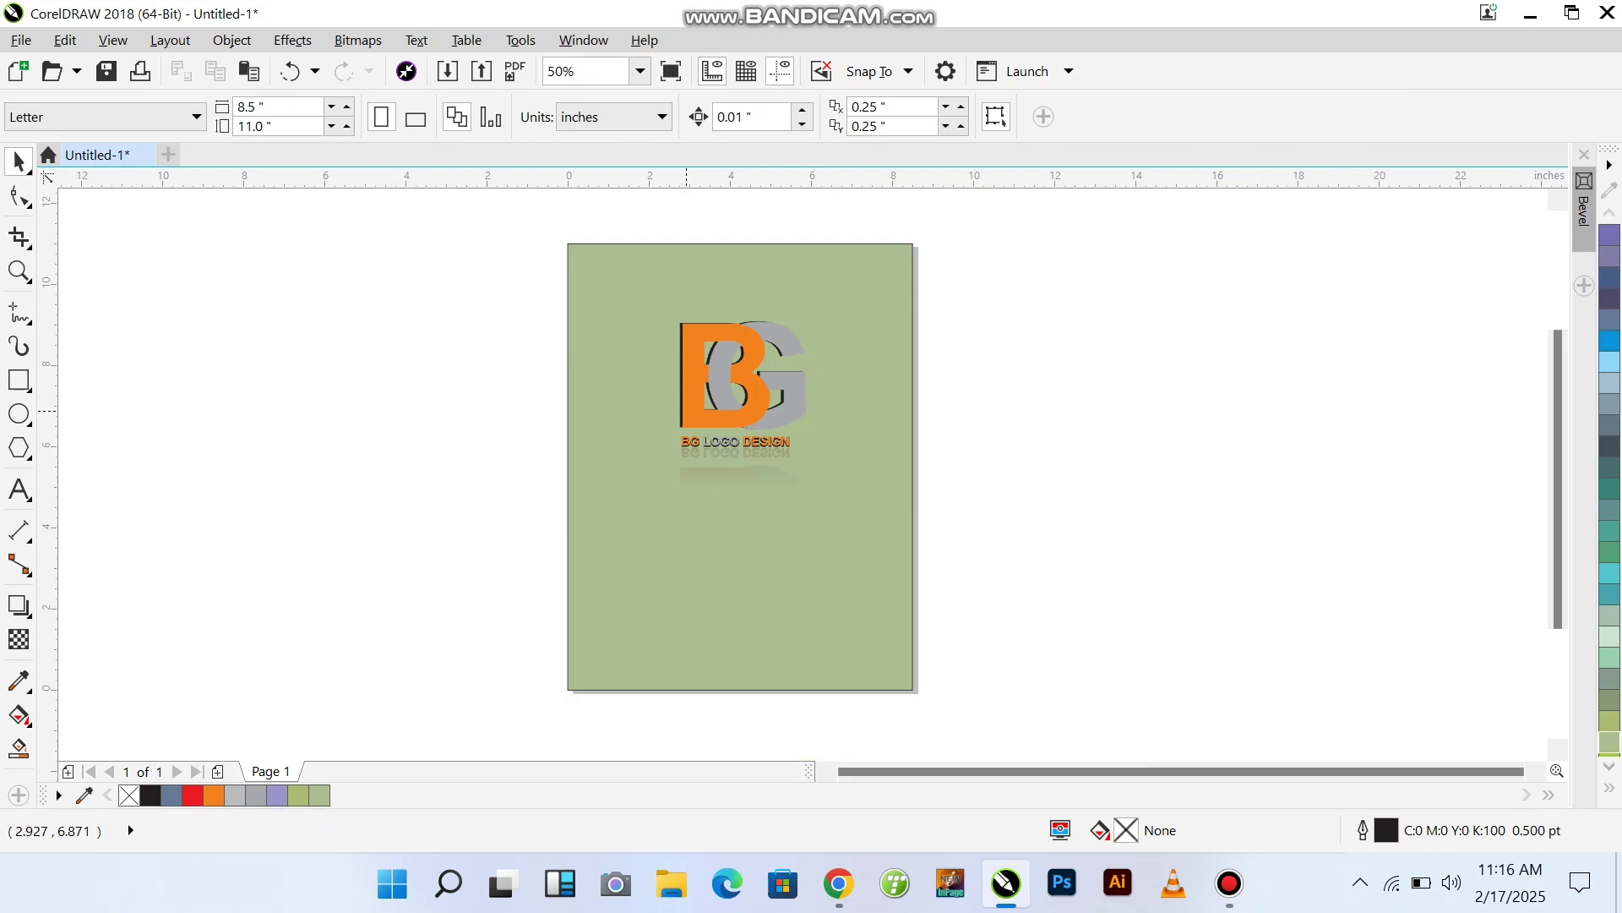
key(ctrl+a)
key(ctrl+g)
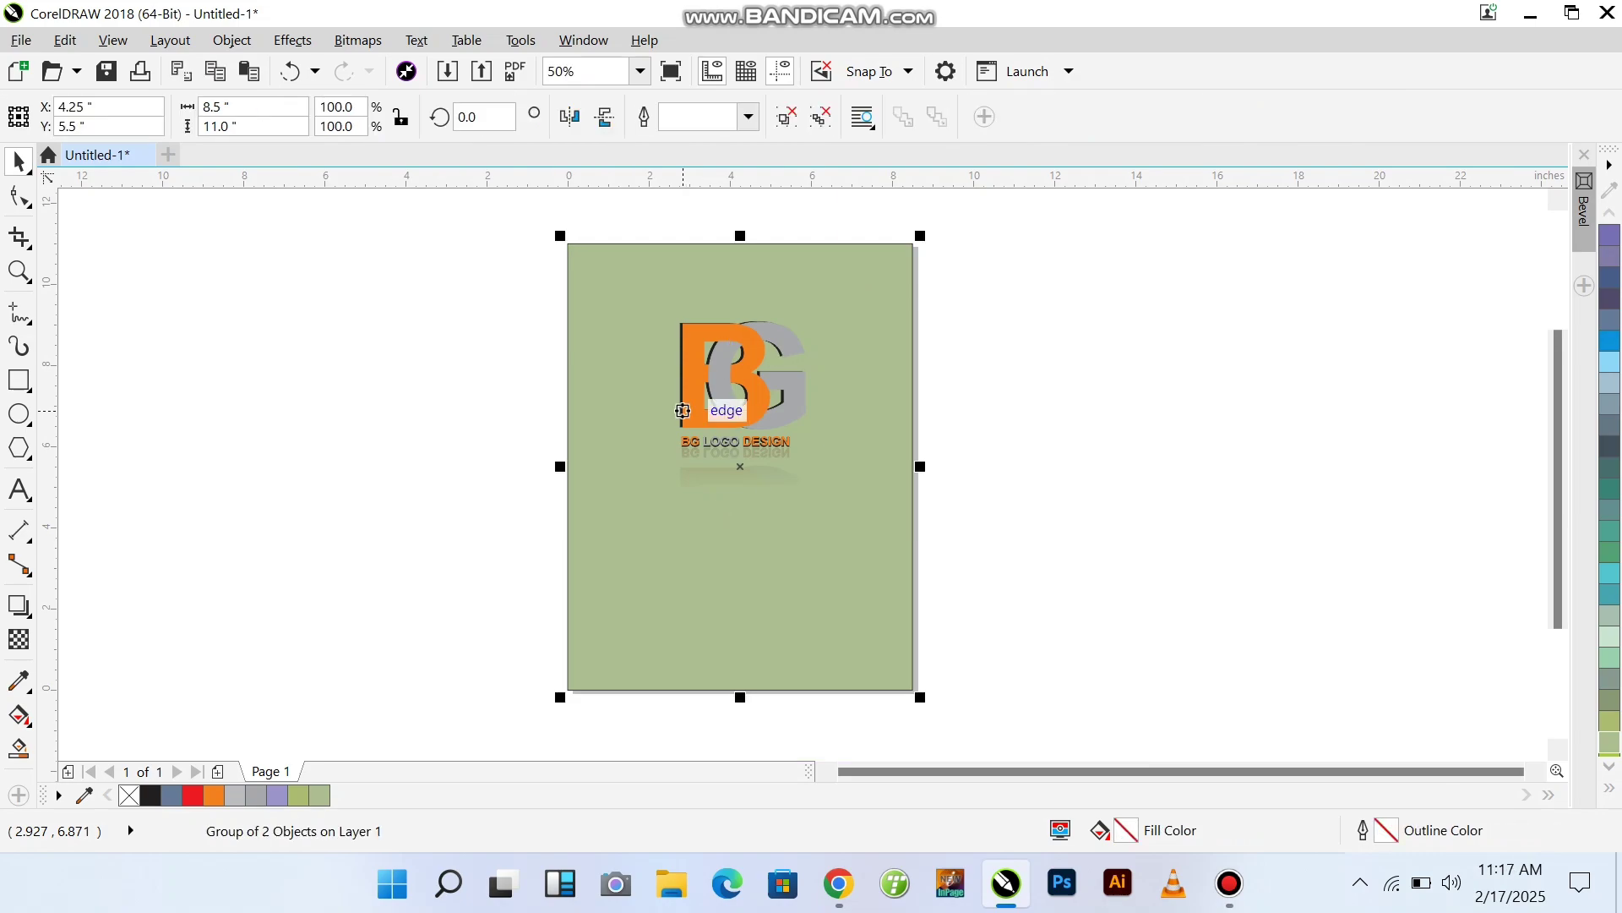
key(shift+F2)
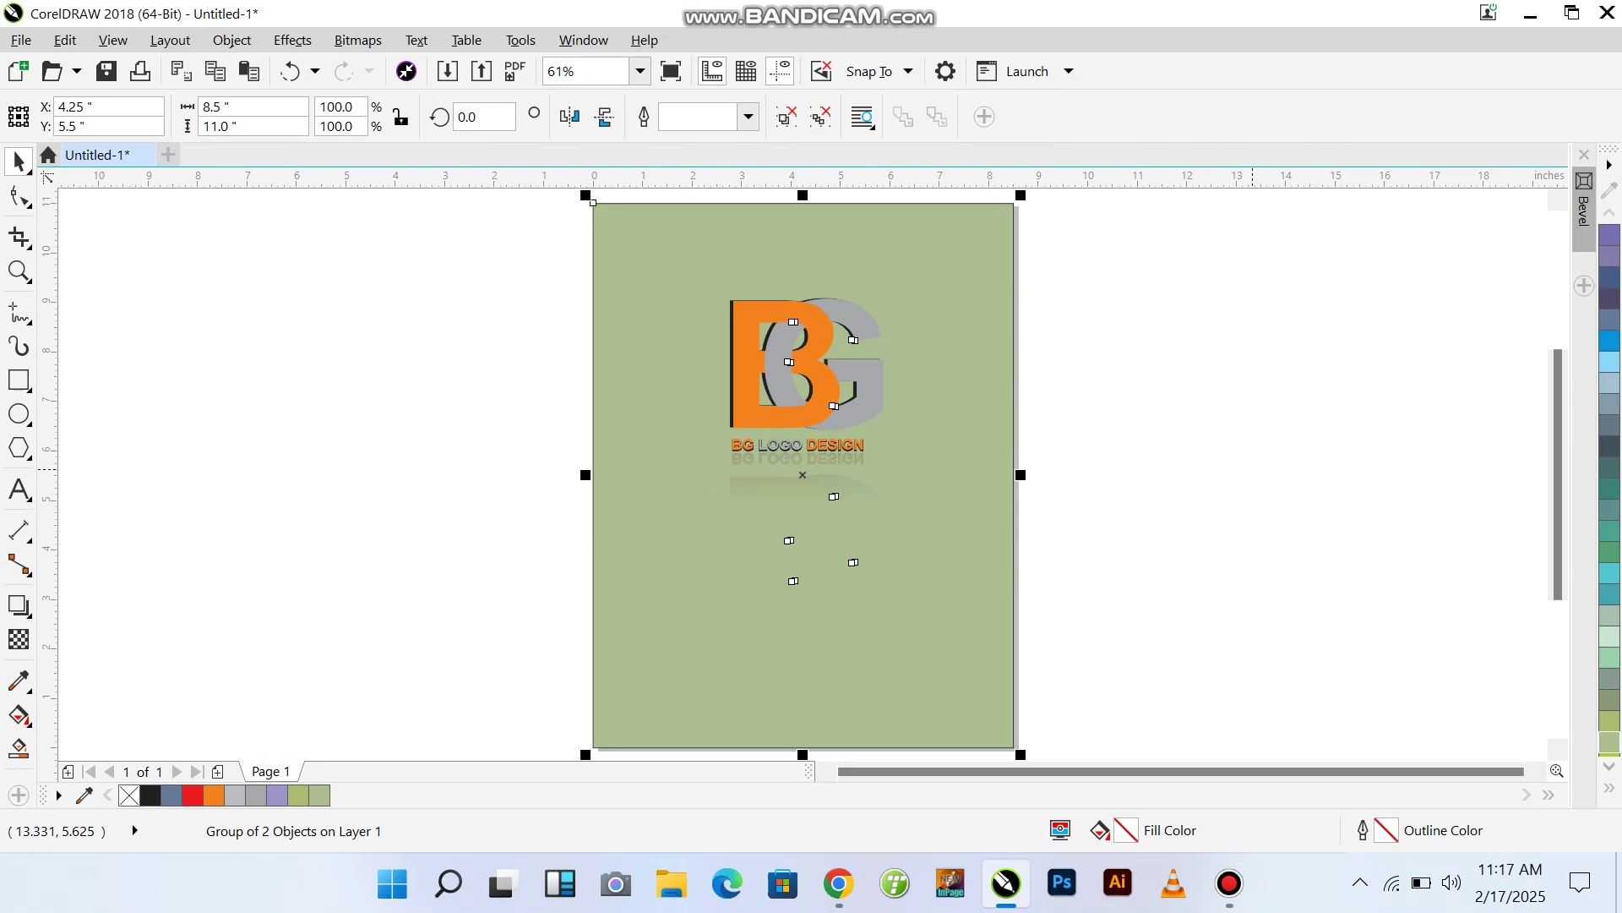
key(F9)
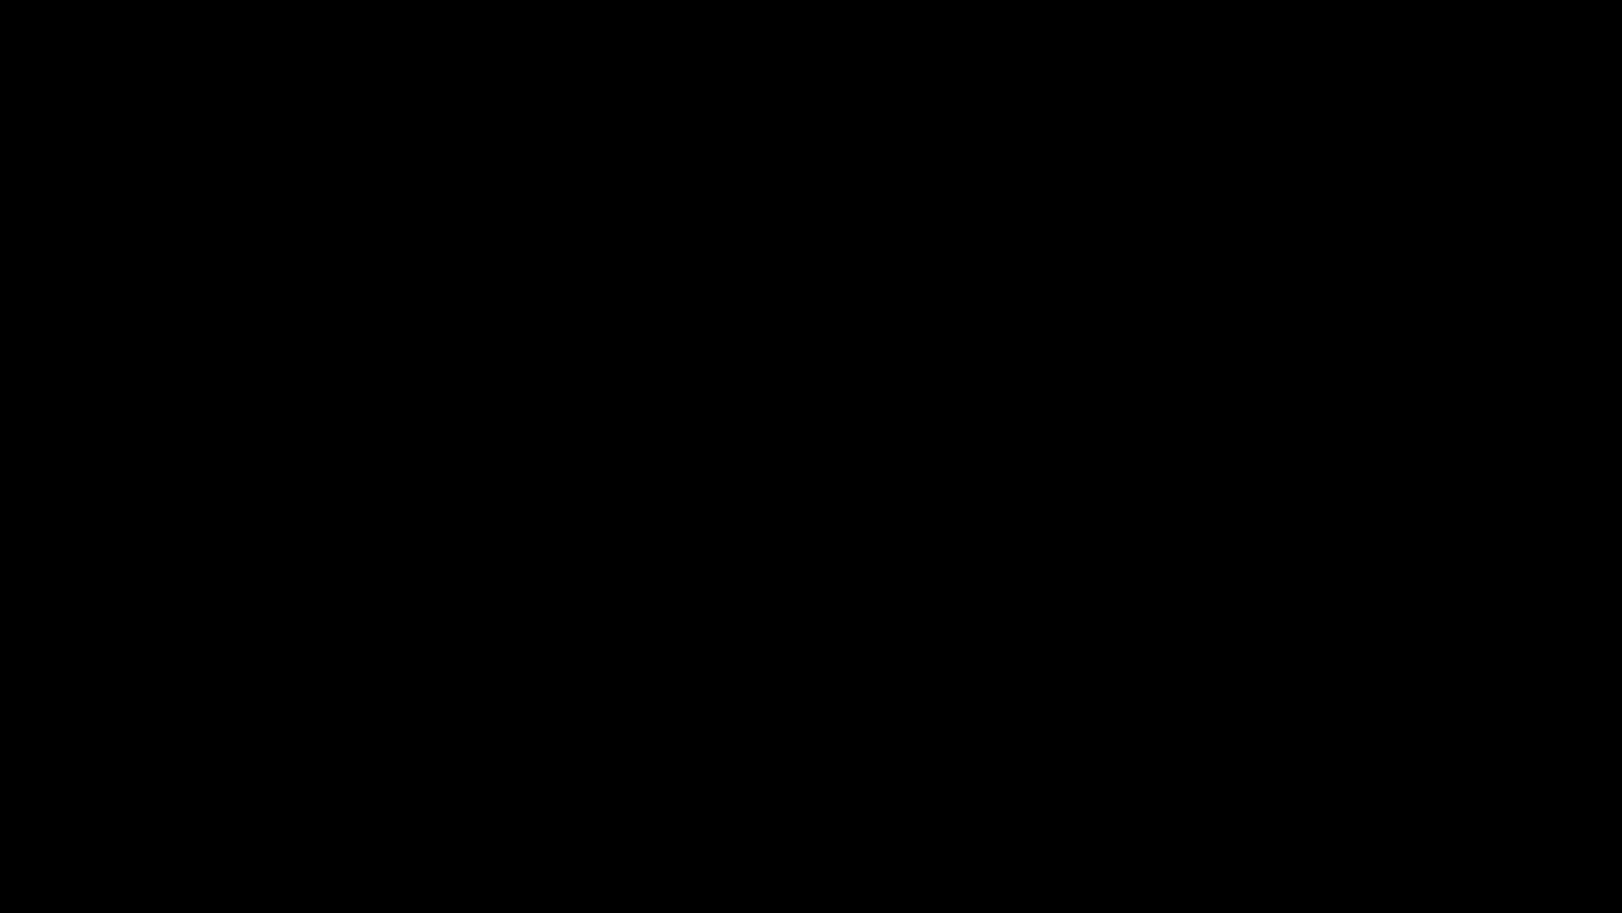